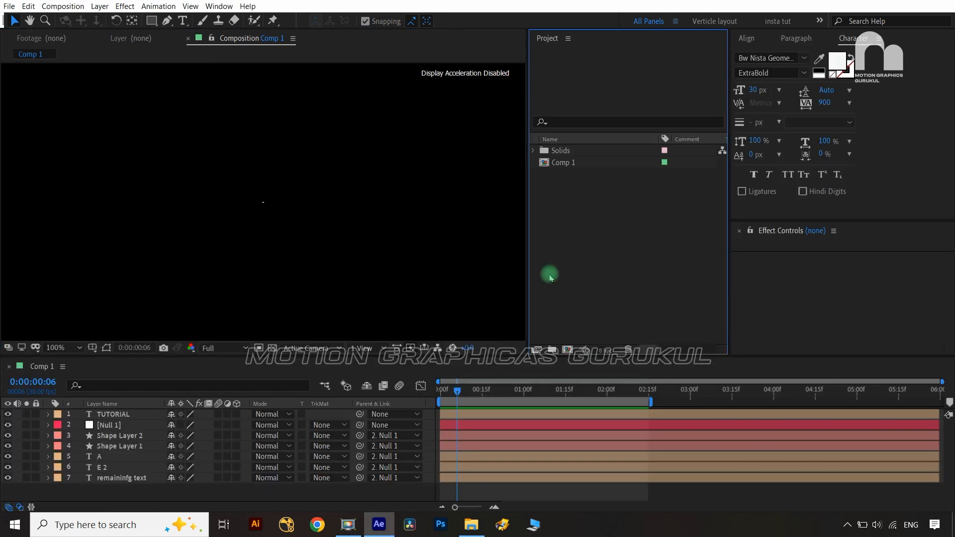
Open Composition Settings for a new 1080×1920, 30 fps, 0:00:06:00 comp with Ctrl+N
{"action": "key", "text": "ctrl+n"}
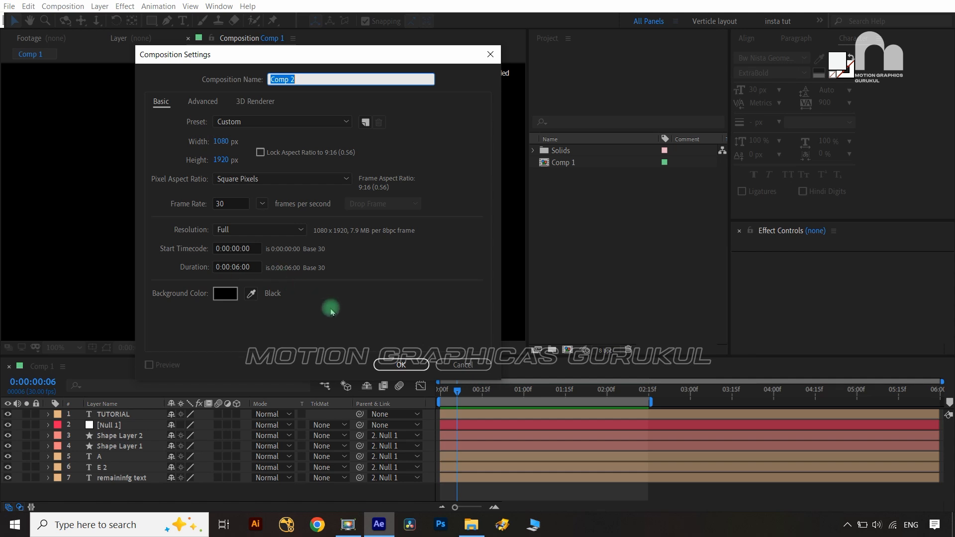
Confirm the Comp 2 settings and rename the comp to 'intro' in the Project panel
{"action": "left_click", "coordinate": [389, 366]}
{"action": "left_click", "coordinate": [655, 173]}
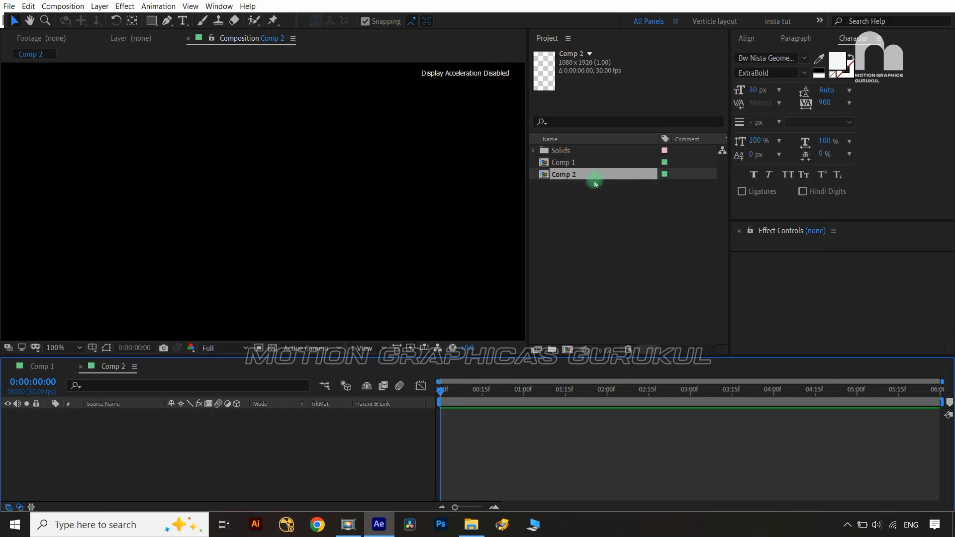
{"action": "key", "text": "Return"}
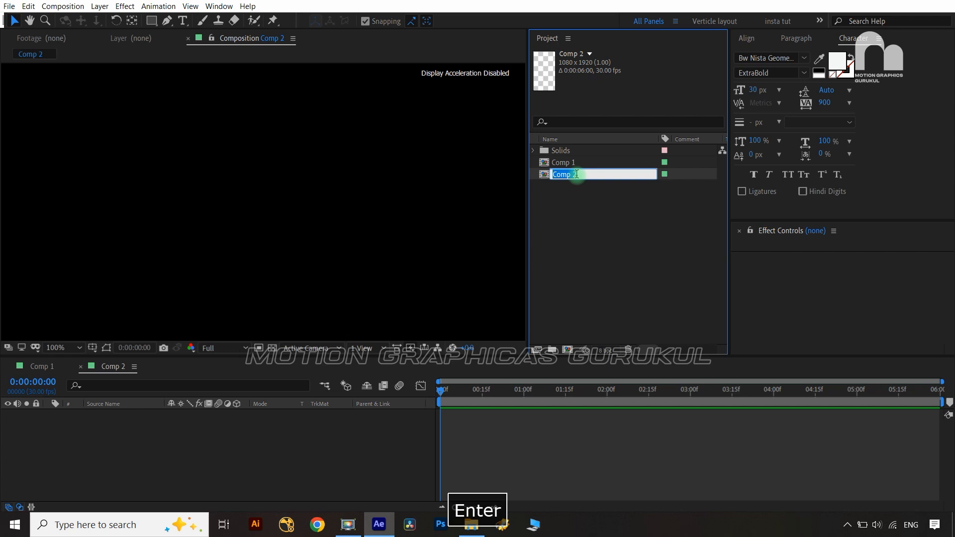
{"action": "type", "text": "intro"}
{"action": "key", "text": "Return"}
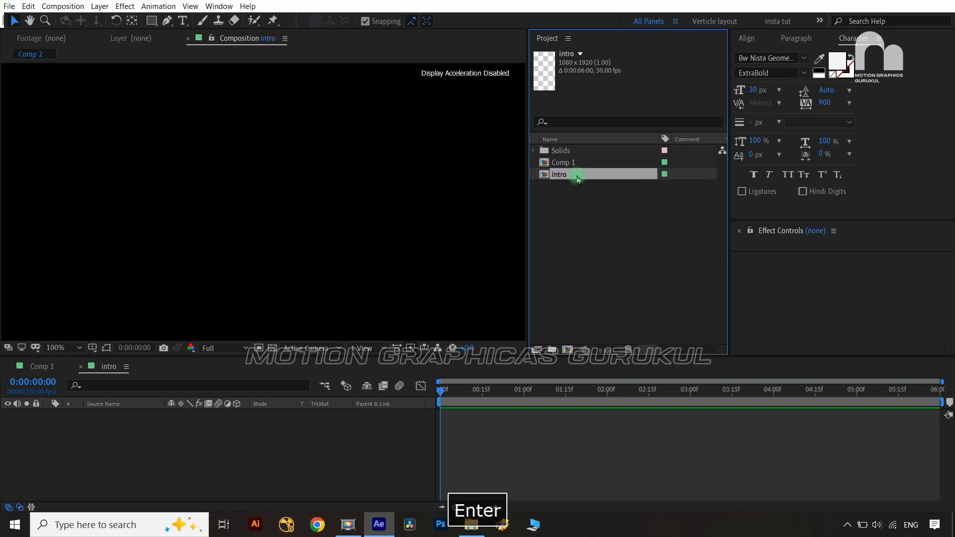
{"action": "left_click", "coordinate": [130, 479]}
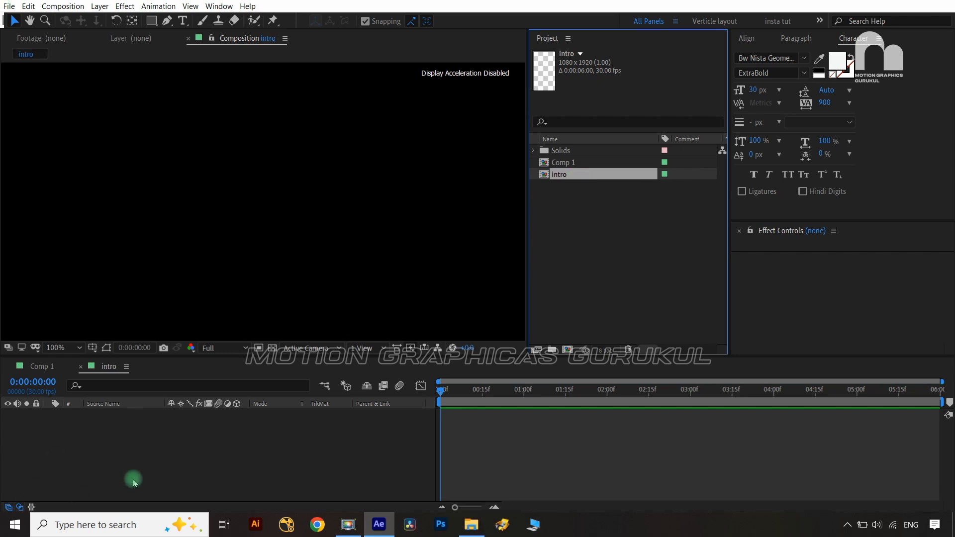
Create a text layer reading 'After Effects' in the composition
{"action": "left_click", "coordinate": [185, 22]}
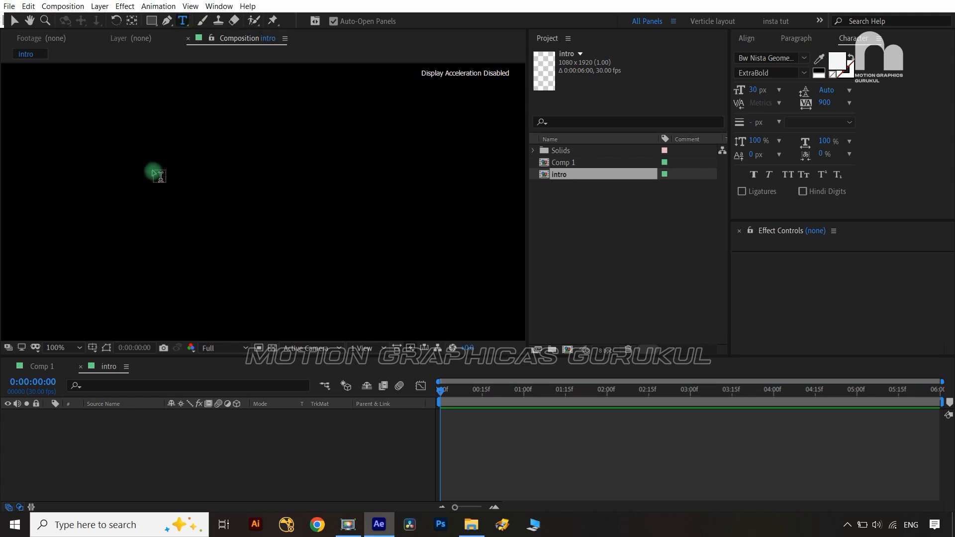
{"action": "left_click", "coordinate": [154, 206]}
{"action": "type", "text": "Afterr"}
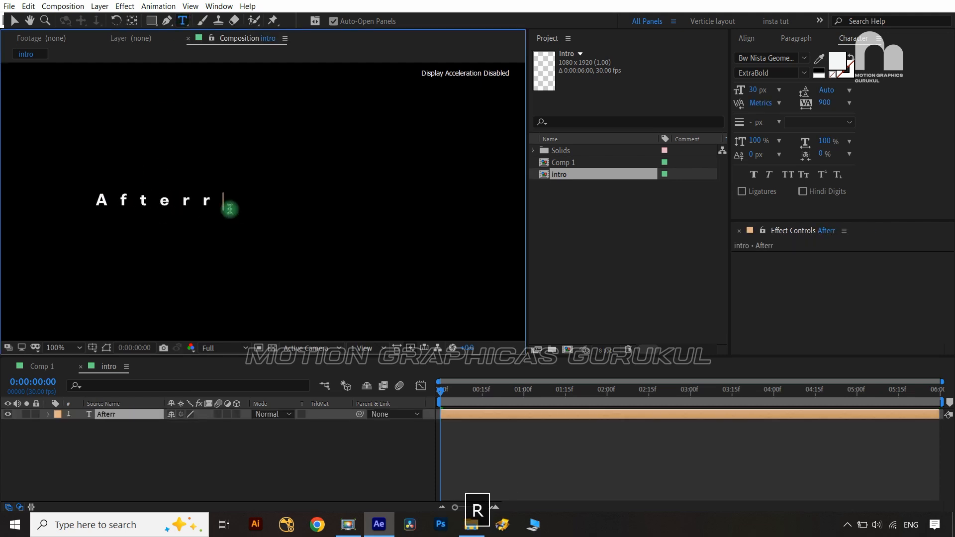
{"action": "key", "text": "BackSpace"}
{"action": "type", "text": "E"}
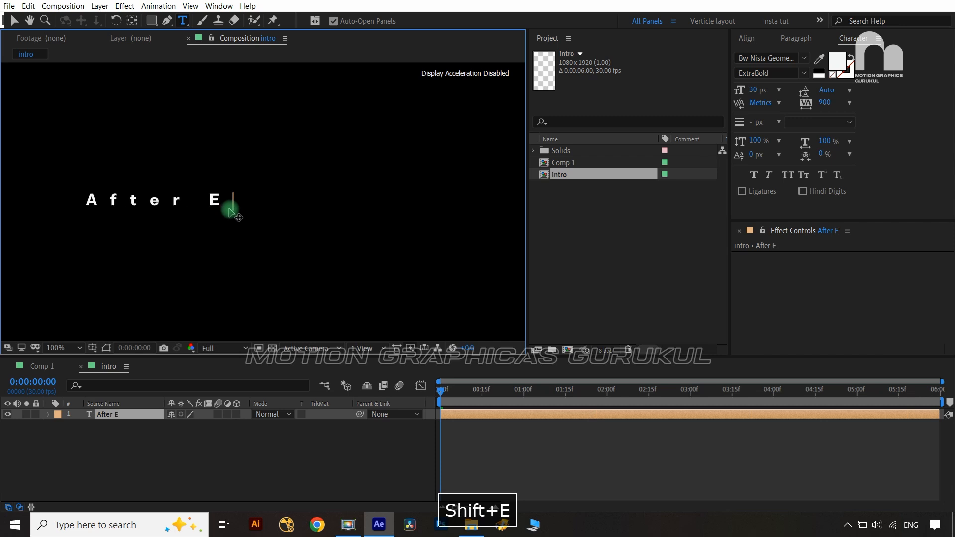
{"action": "type", "text": "ffects"}
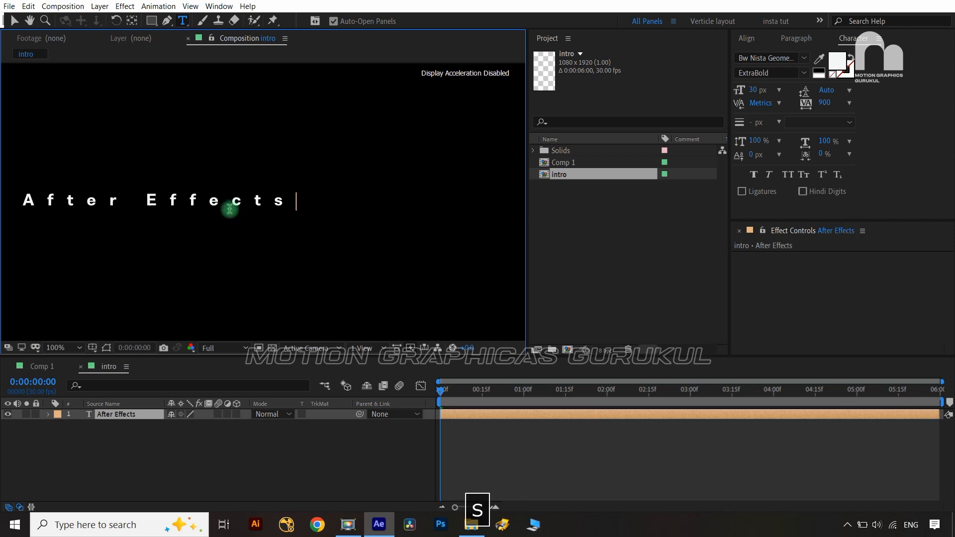
{"action": "left_click", "coordinate": [145, 414]}
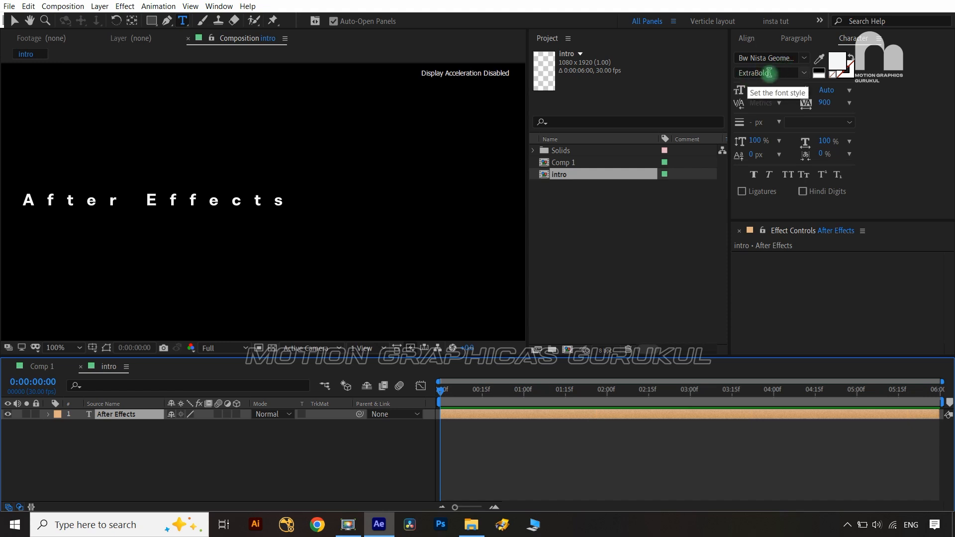
Set the title's tracking to 0, then about 20, and enlarge its font size
{"action": "left_click", "coordinate": [851, 104]}
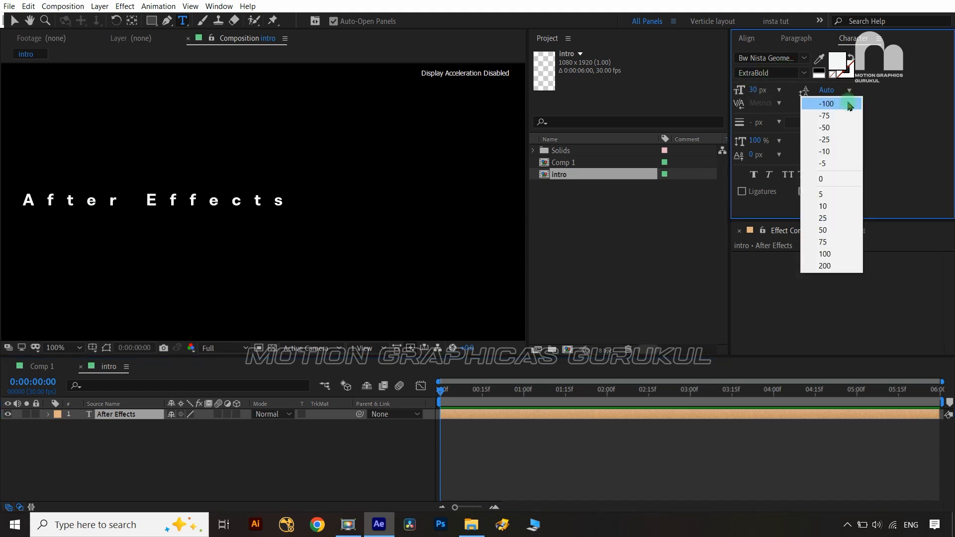
{"action": "left_click", "coordinate": [831, 178]}
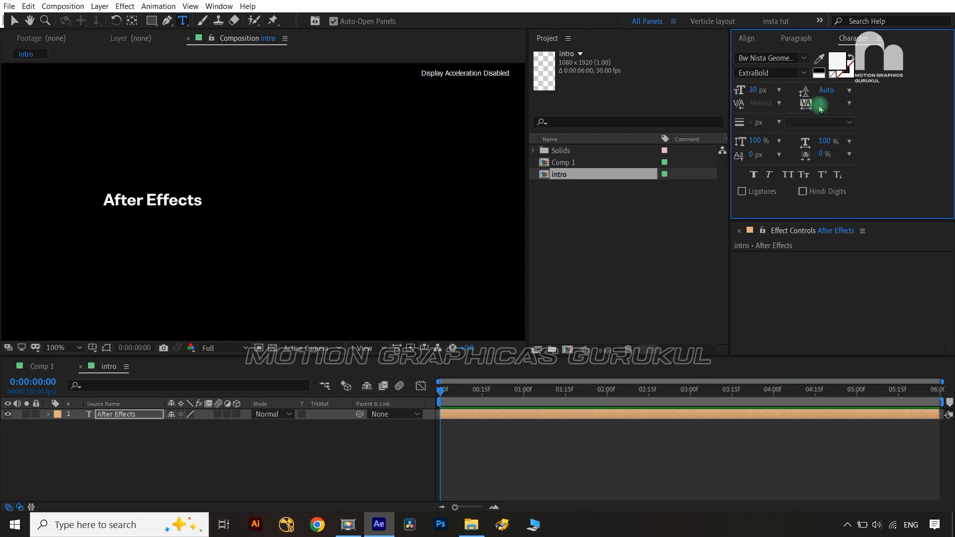
{"action": "mouse_move", "coordinate": [822, 106]}
{"action": "left_mouse_down"}
{"action": "mouse_move", "coordinate": [838, 108]}
{"action": "mouse_move", "coordinate": [824, 112]}
{"action": "left_mouse_up"}
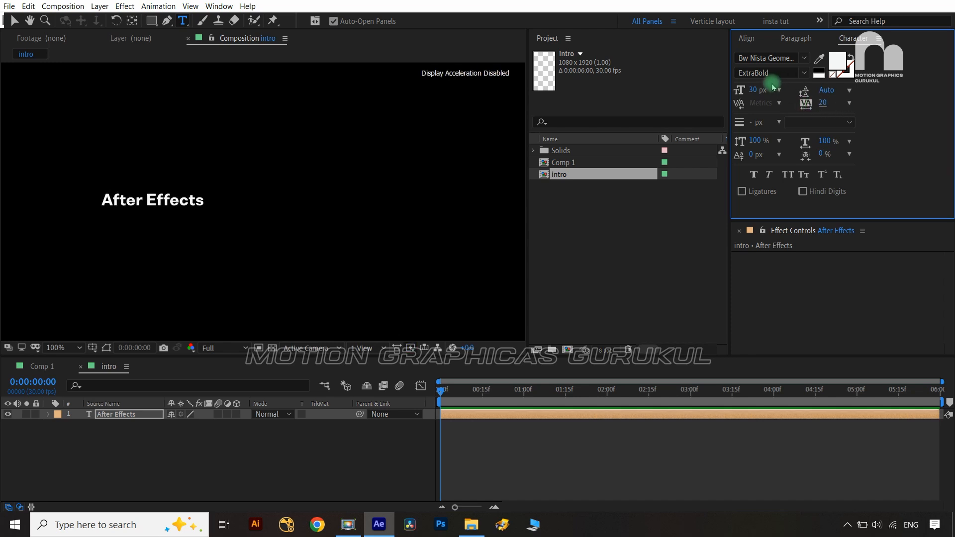
{"action": "left_click_drag", "start_coordinate": [755, 94], "coordinate": [782, 95]}
Centre the title horizontally and vertically in the composition with the Align panel
{"action": "left_click", "coordinate": [746, 38]}
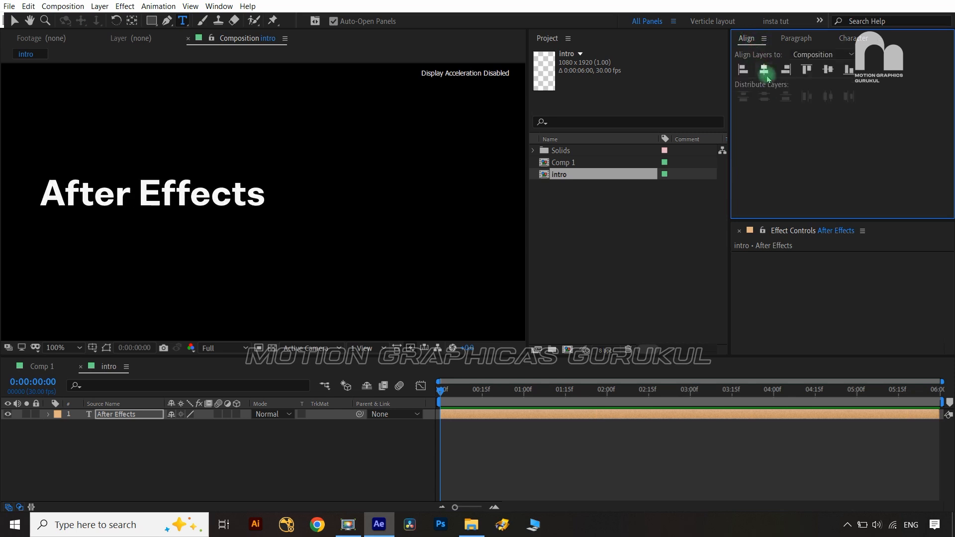
{"action": "left_click", "coordinate": [764, 70]}
{"action": "left_click", "coordinate": [827, 70]}
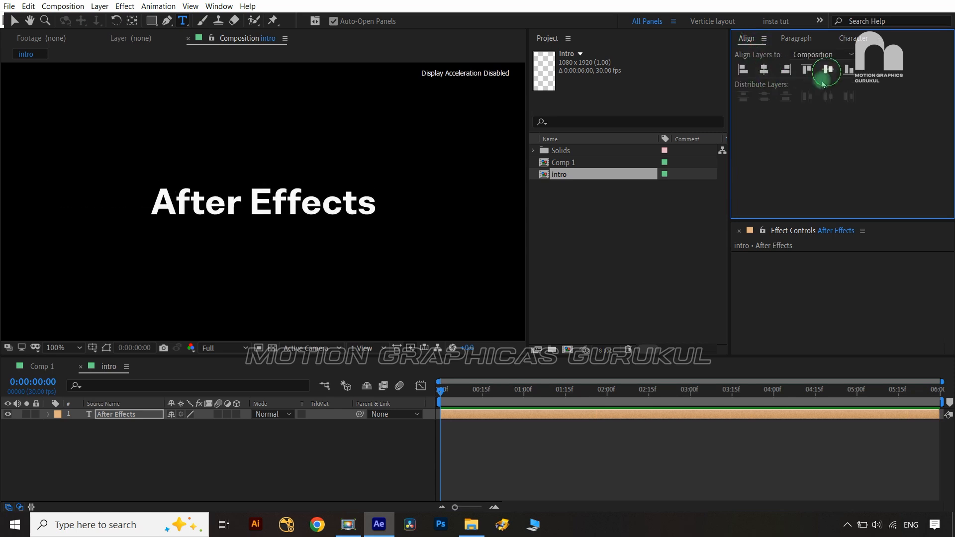
{"action": "left_click", "coordinate": [132, 21]}
{"action": "key", "text": "ctrl+shift+h"}
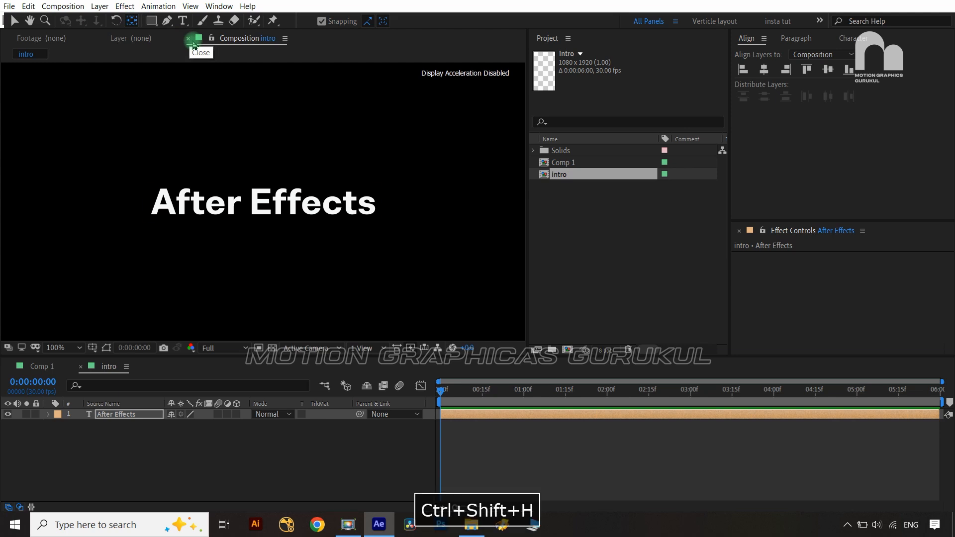
{"action": "left_click", "coordinate": [264, 453]}
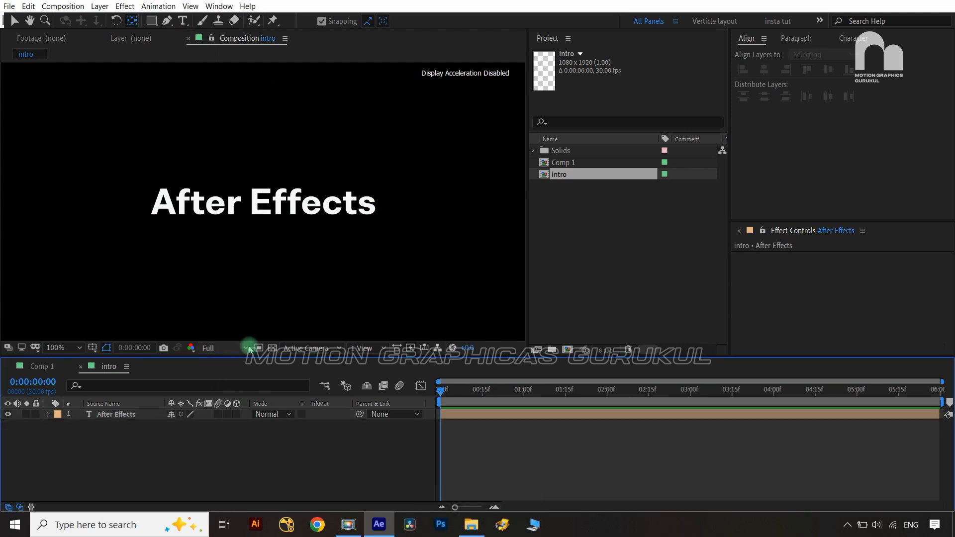
{"action": "left_click", "coordinate": [63, 368]}
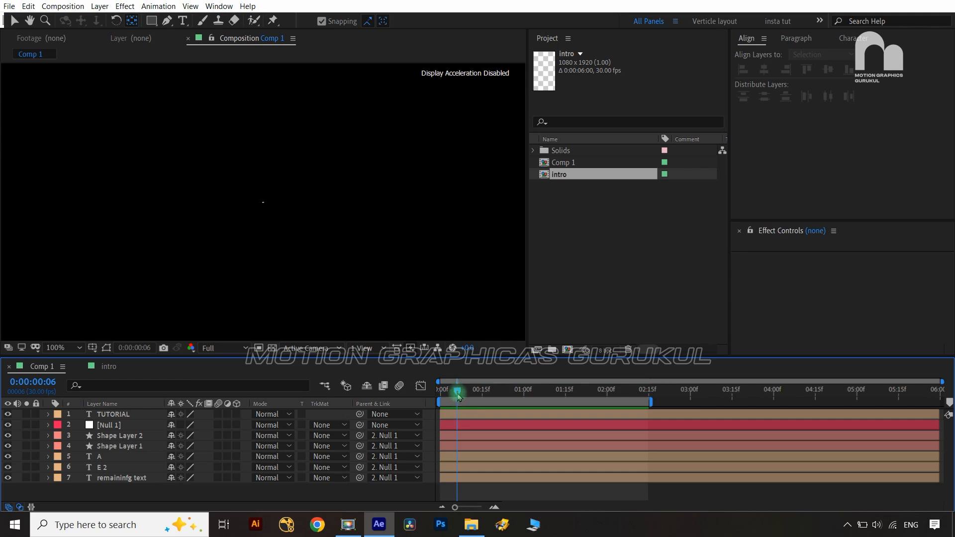
{"action": "left_click_drag", "start_coordinate": [459, 396], "coordinate": [516, 409]}
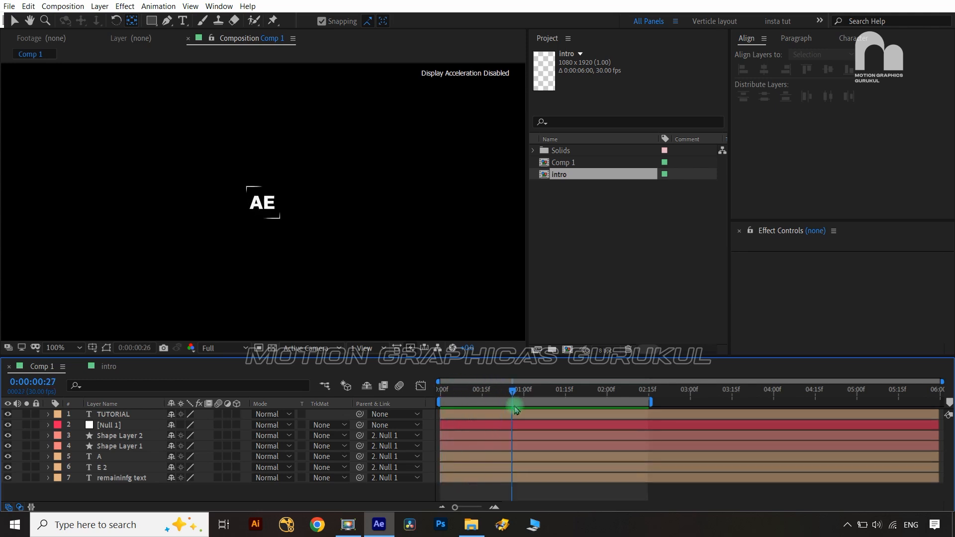
{"action": "left_click", "coordinate": [112, 367]}
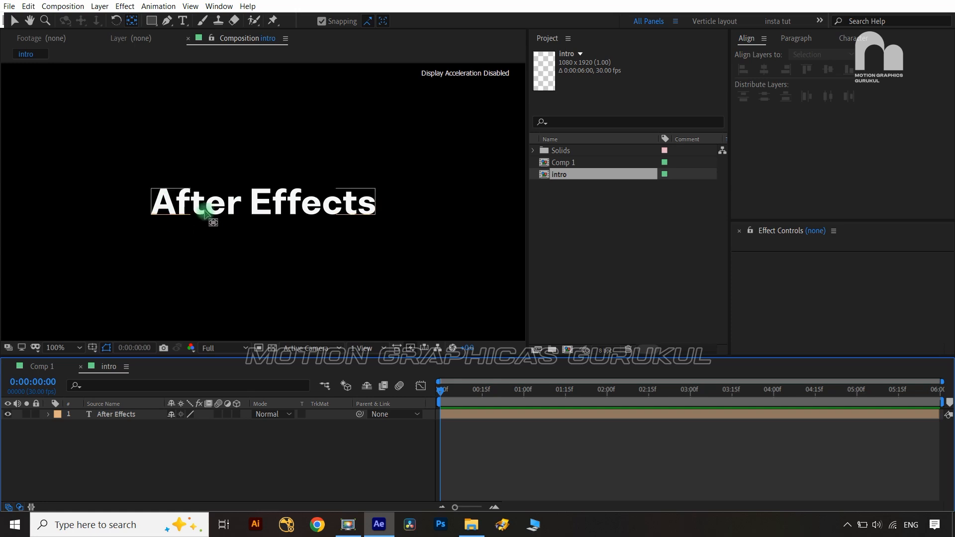
{"action": "left_click", "coordinate": [41, 367]}
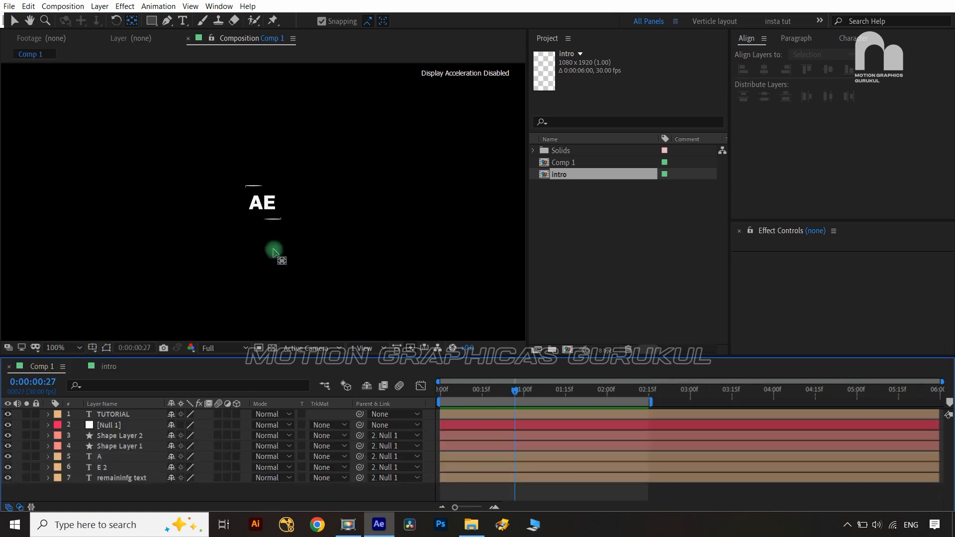
{"action": "left_click_drag", "start_coordinate": [518, 395], "coordinate": [599, 416]}
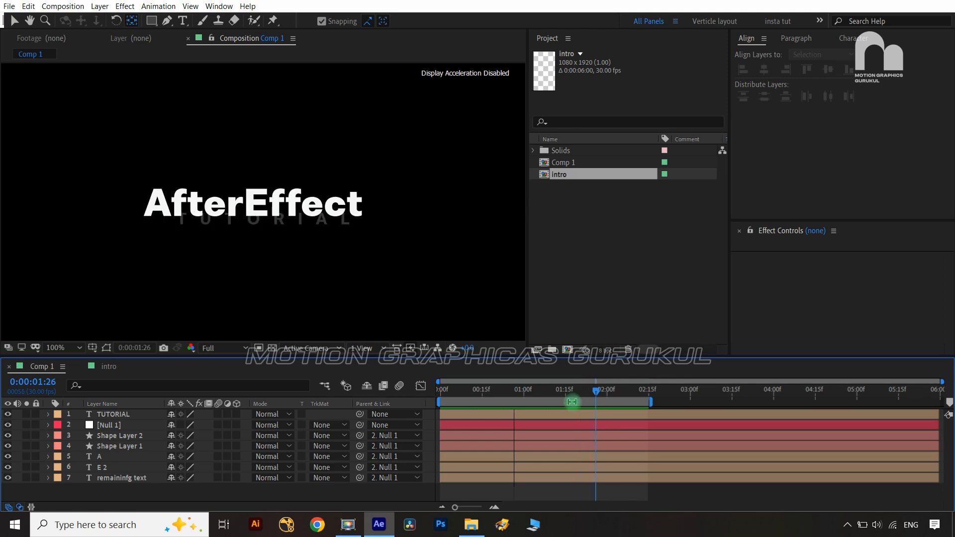
{"action": "left_click", "coordinate": [113, 372]}
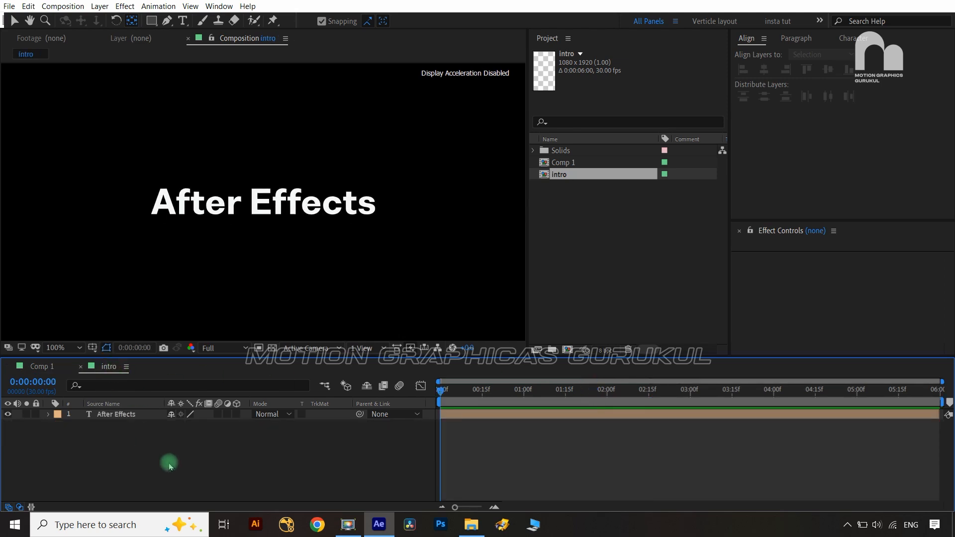
Duplicate the After Effects layer twice with Ctrl+D and hide layers 2 and 3
{"action": "left_click", "coordinate": [145, 415]}
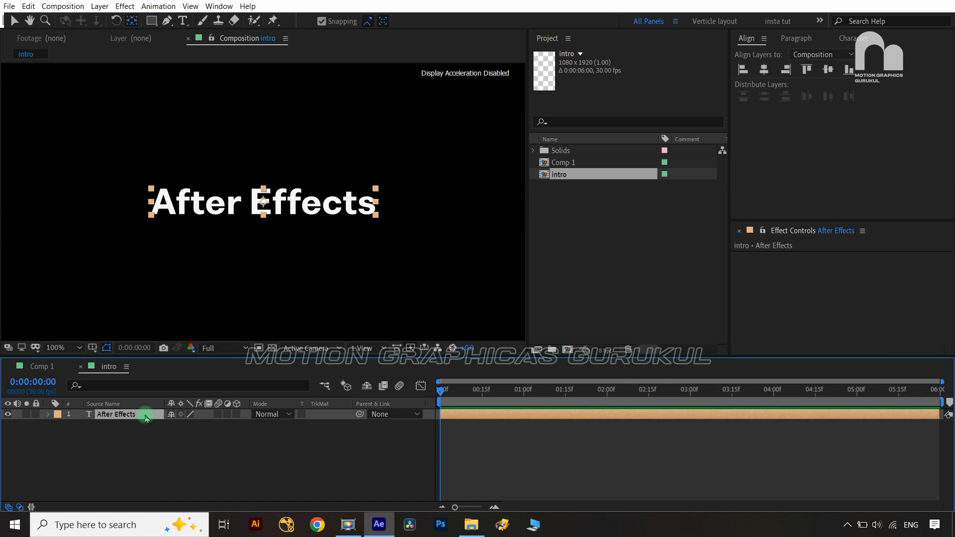
{"action": "key", "text": "ctrl+d"}
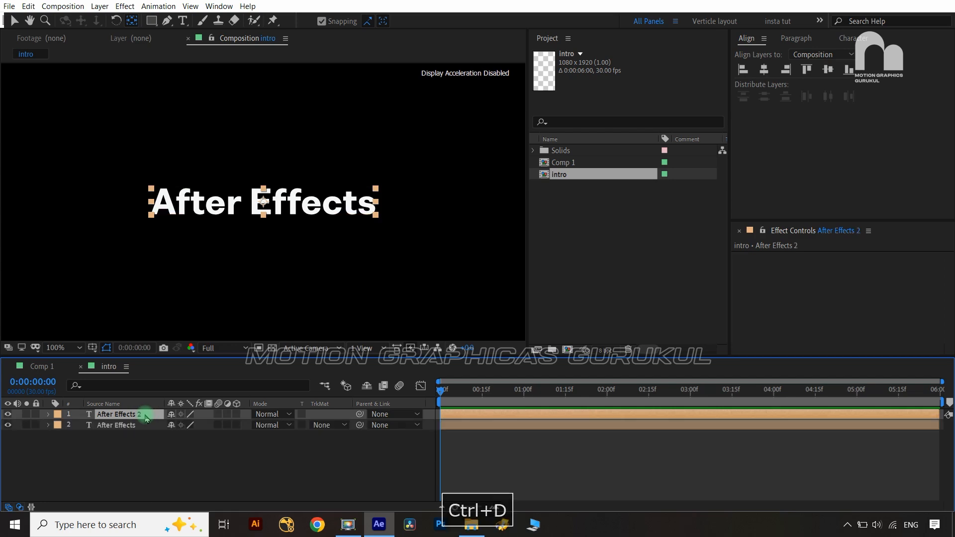
{"action": "left_click", "coordinate": [144, 434]}
{"action": "left_click", "coordinate": [143, 424]}
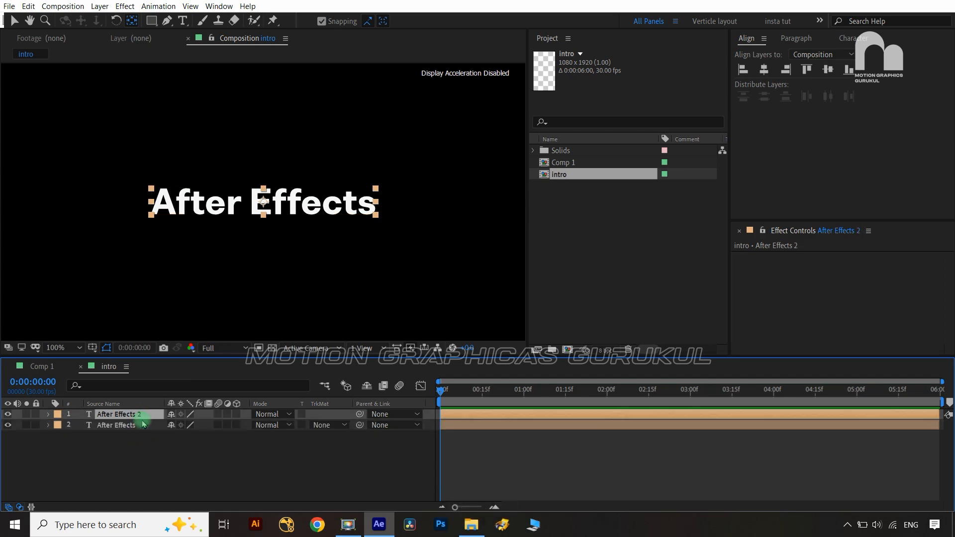
{"action": "key", "text": "ctrl+d"}
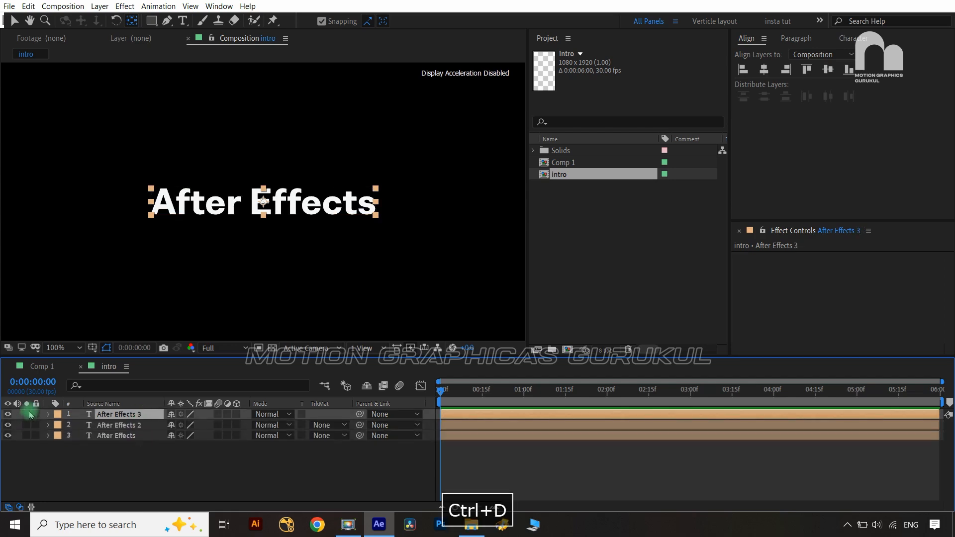
{"action": "left_click", "coordinate": [9, 432]}
{"action": "left_click", "coordinate": [8, 436]}
{"action": "left_click", "coordinate": [8, 425]}
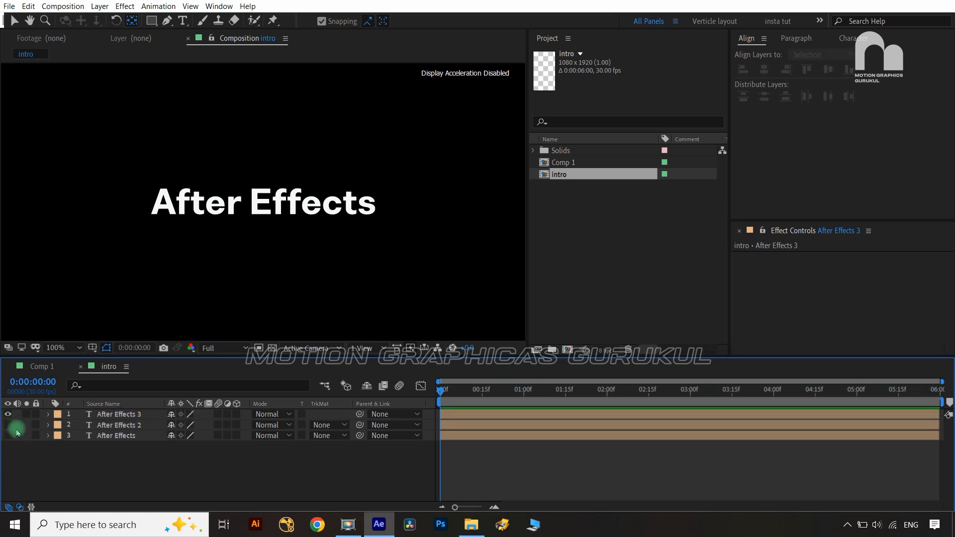
{"action": "left_click", "coordinate": [119, 414]}
Draw a rectangle mask on the top text layer so only the A shows
{"action": "scroll", "coordinate": [175, 250], "scroll_direction": "up", "scroll_amount": 1}
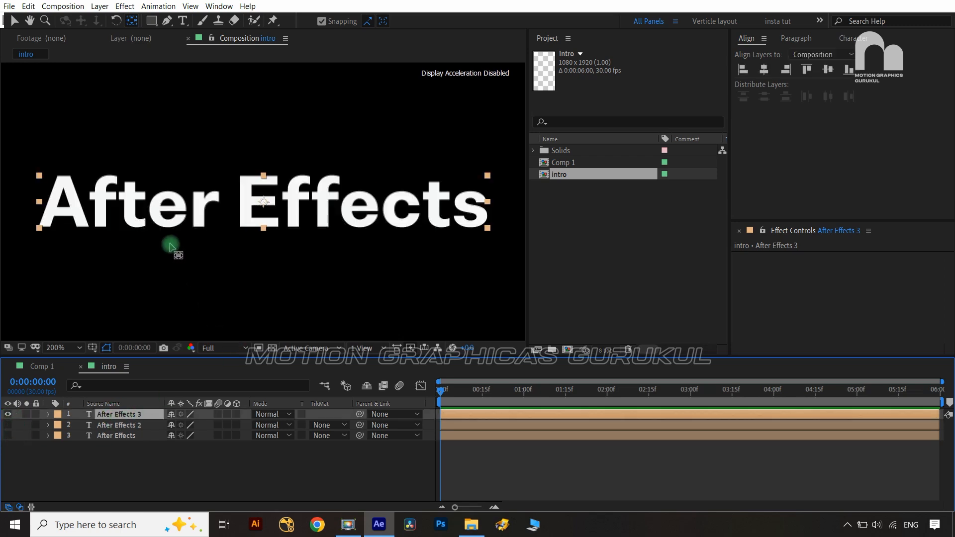
{"action": "left_click_drag", "start_coordinate": [173, 251], "coordinate": [241, 274]}
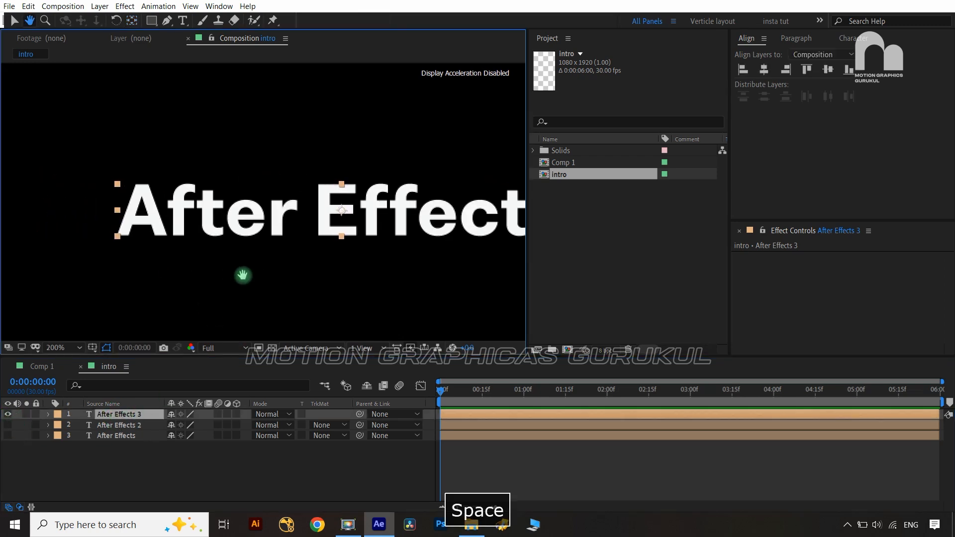
{"action": "left_click", "coordinate": [150, 21]}
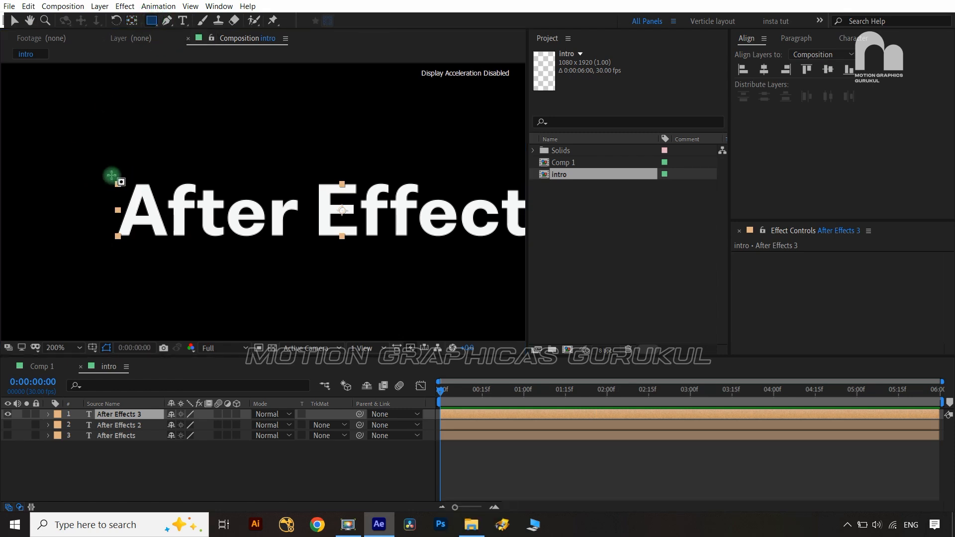
{"action": "left_click_drag", "start_coordinate": [112, 175], "coordinate": [169, 243]}
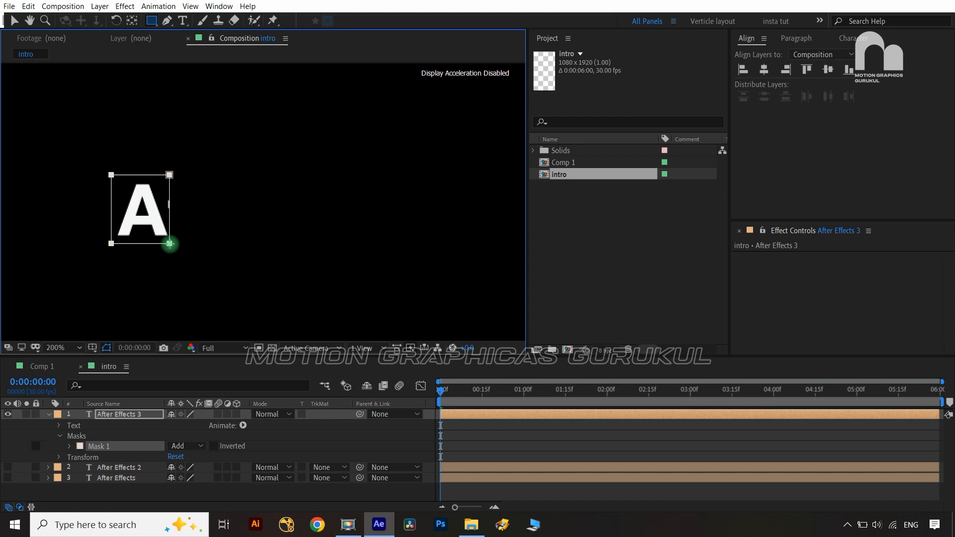
{"action": "scroll", "coordinate": [196, 241], "scroll_direction": "up", "scroll_amount": 2}
{"action": "key", "text": "space"}
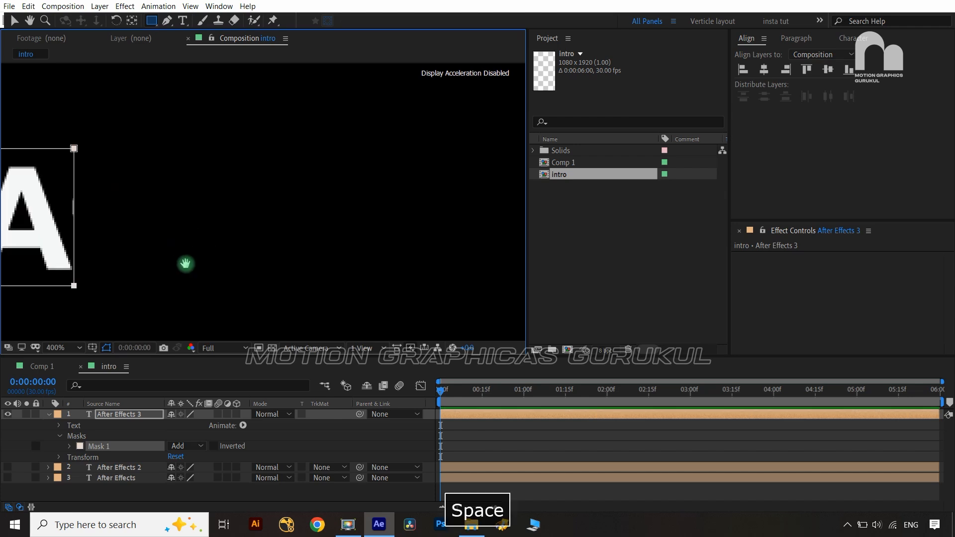
{"action": "left_click_drag", "start_coordinate": [185, 265], "coordinate": [397, 258]}
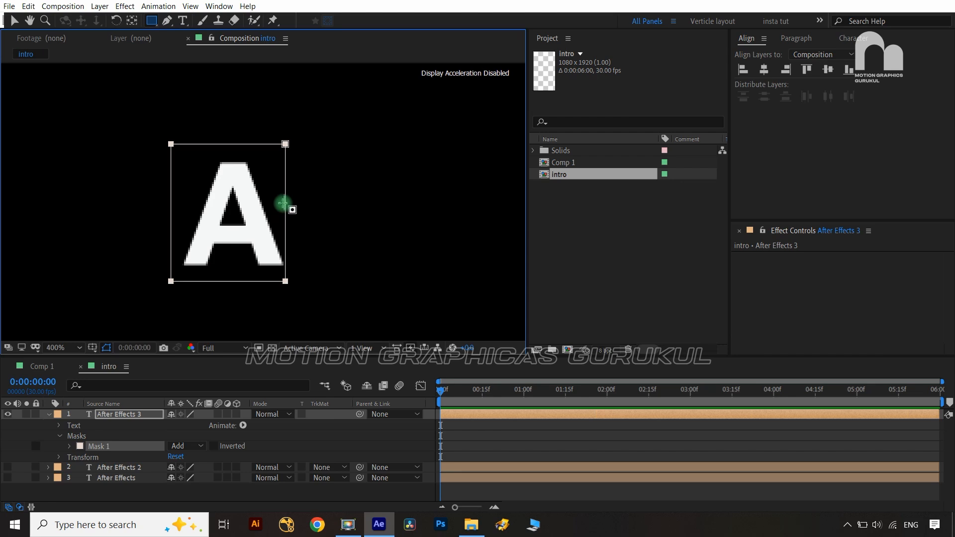
Slant the mask's right edge: top-right corner nudged left twice, bottom-right nudged right
{"action": "key", "text": "v"}
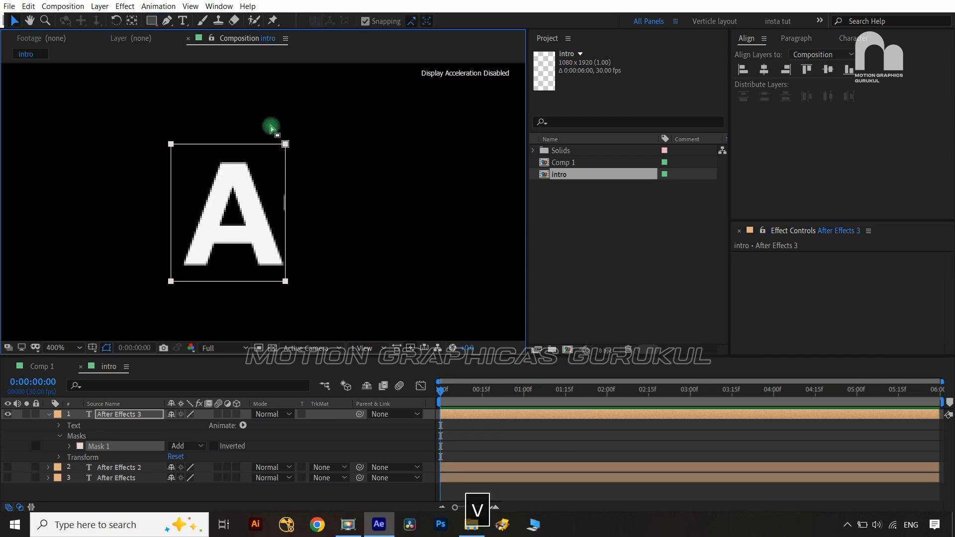
{"action": "left_click", "coordinate": [286, 145]}
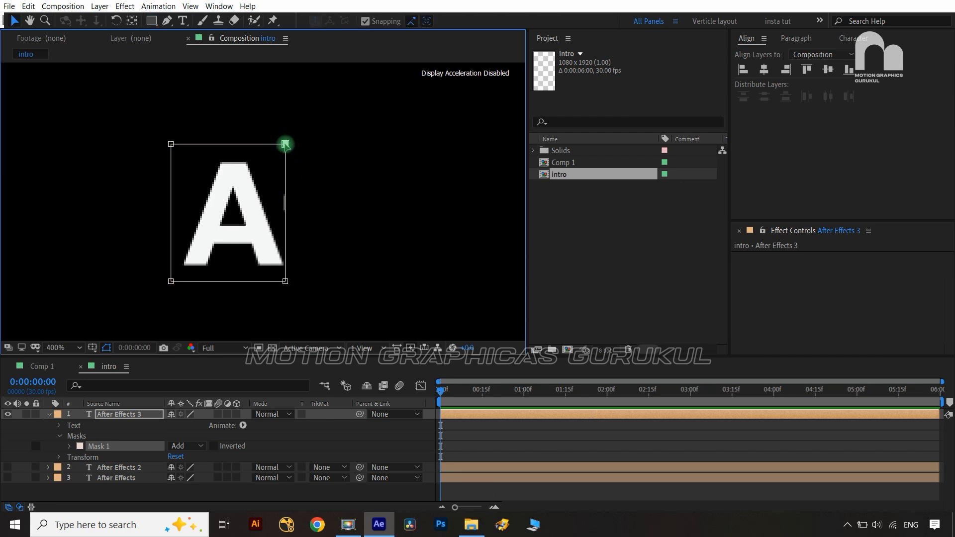
{"action": "key", "text": "shift+Left"}
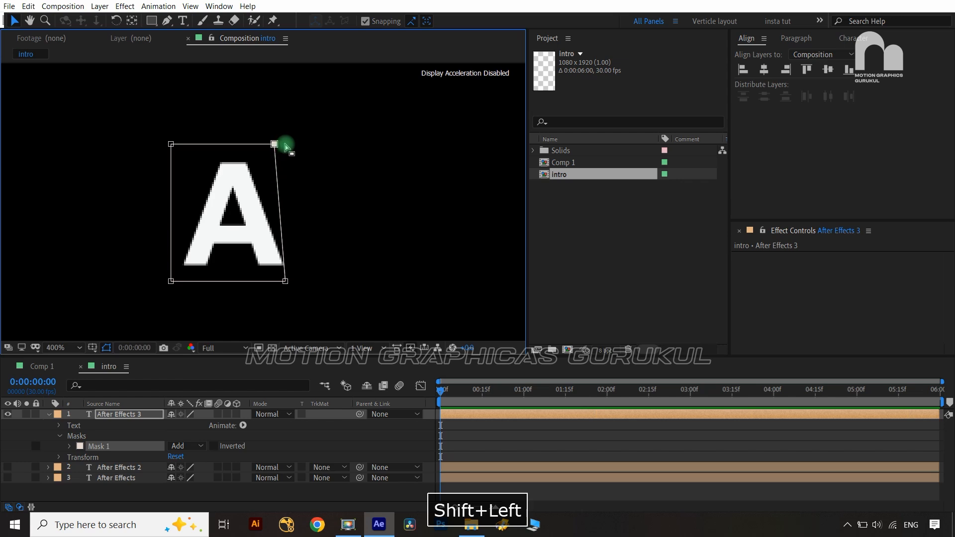
{"action": "key", "text": "shift+Left"}
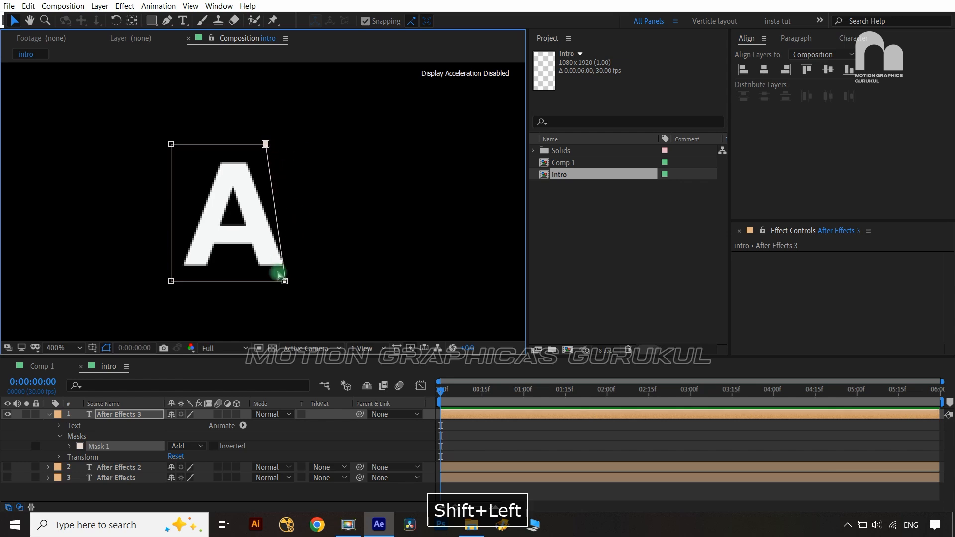
{"action": "left_click", "coordinate": [283, 276]}
{"action": "key", "text": "shift+Right"}
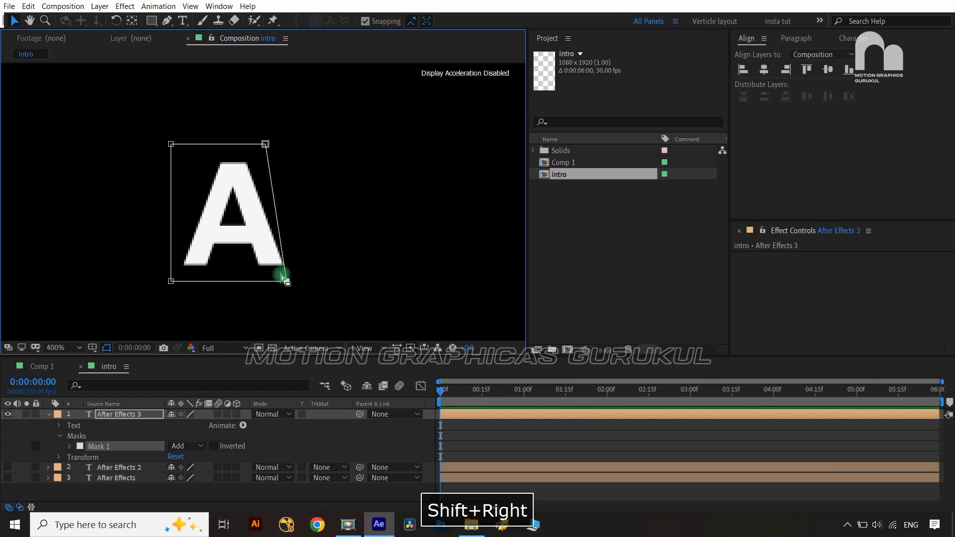
Hide the masked layer, show After Effects 2, and rename the top layer 'A'
{"action": "left_click", "coordinate": [339, 443]}
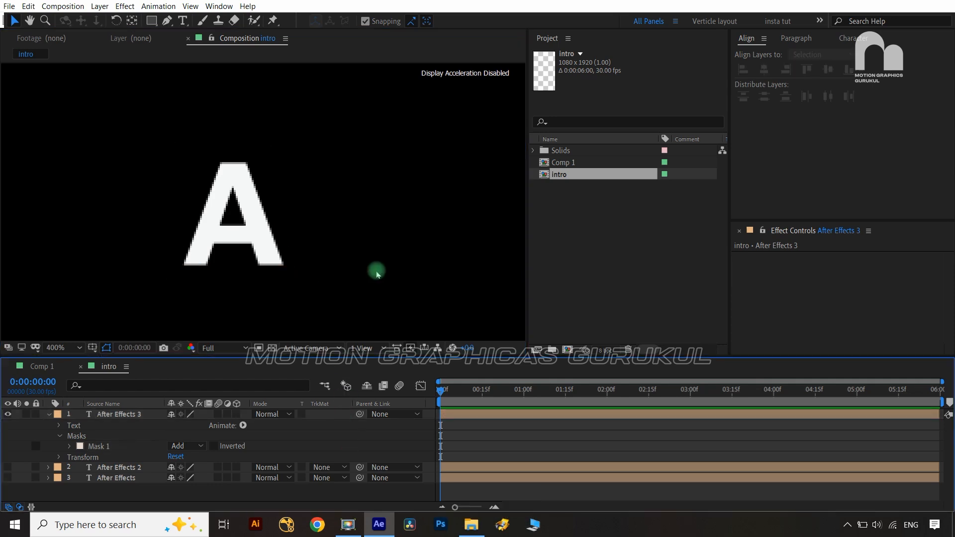
{"action": "left_click", "coordinate": [8, 415]}
{"action": "left_click", "coordinate": [7, 467]}
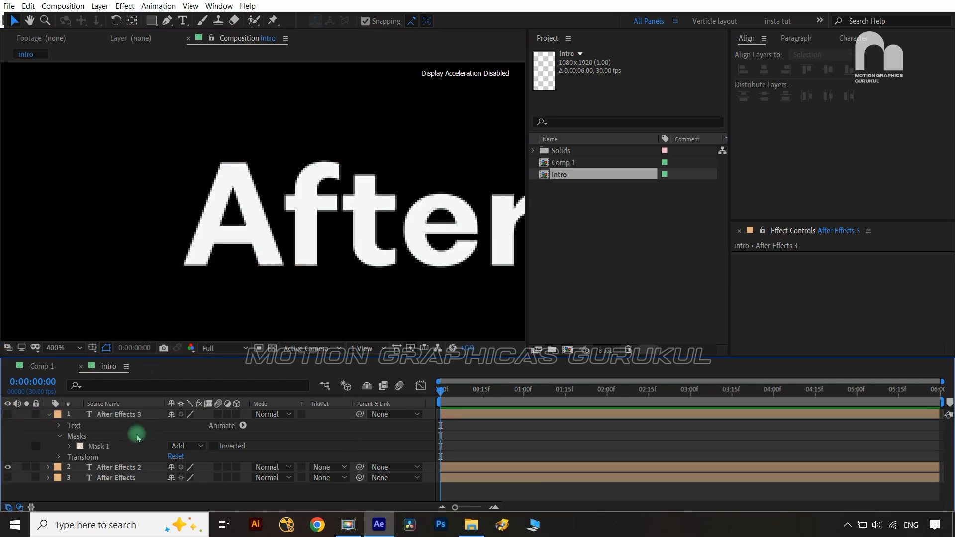
{"action": "left_click", "coordinate": [129, 416]}
{"action": "key", "text": "Return"}
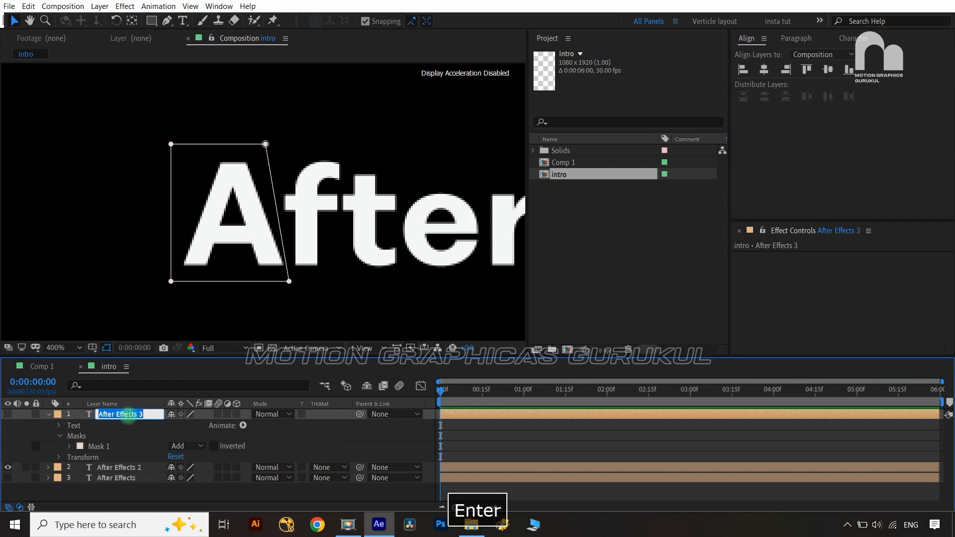
{"action": "type", "text": "A"}
{"action": "key", "text": "Return"}
Draw a rectangle mask on the After Effects 2 layer around the E of Effects
{"action": "left_click_drag", "start_coordinate": [344, 311], "coordinate": [194, 292]}
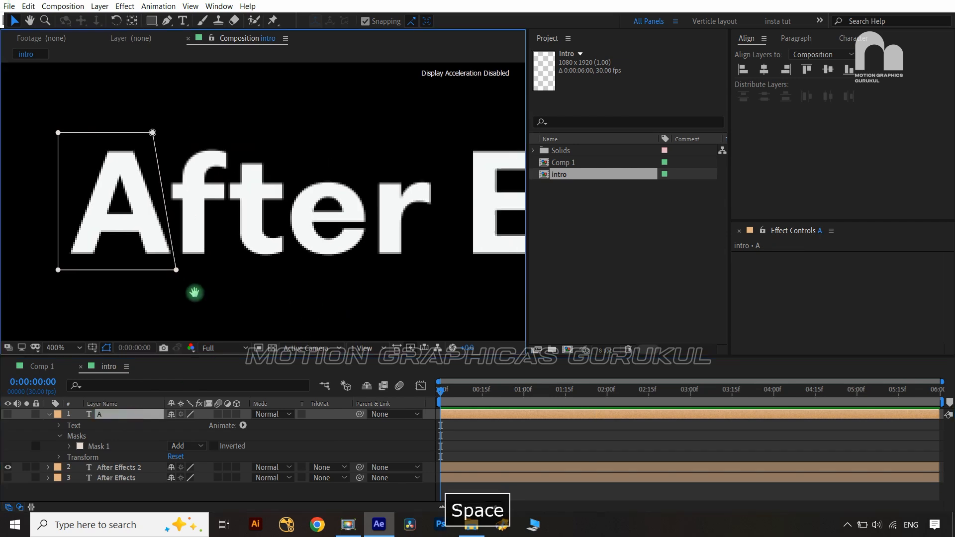
{"action": "left_click_drag", "start_coordinate": [376, 271], "coordinate": [288, 284]}
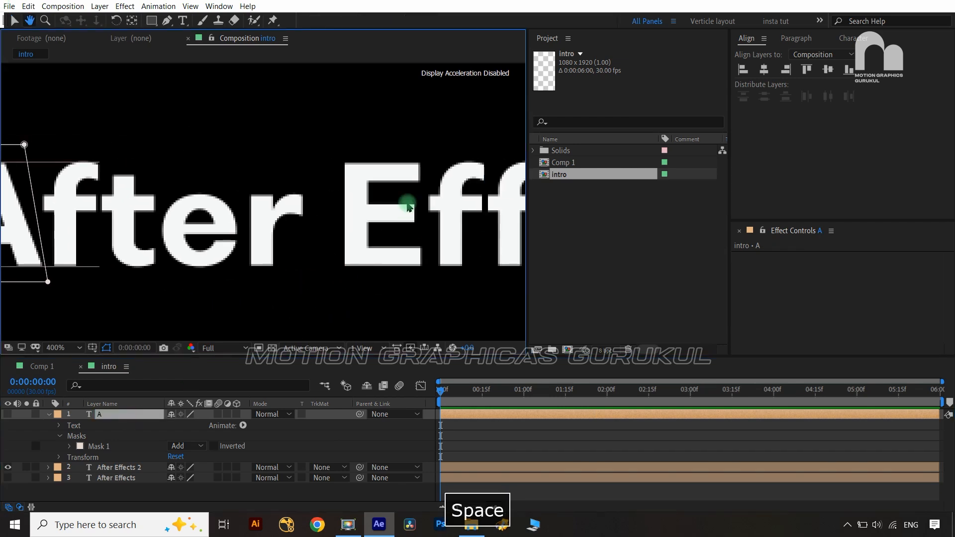
{"action": "left_click", "coordinate": [122, 468]}
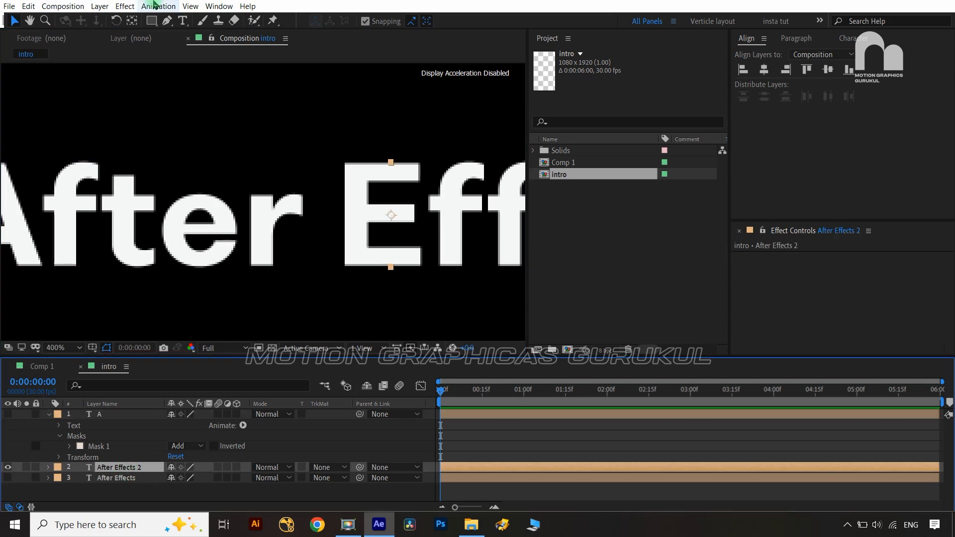
{"action": "left_click", "coordinate": [152, 20]}
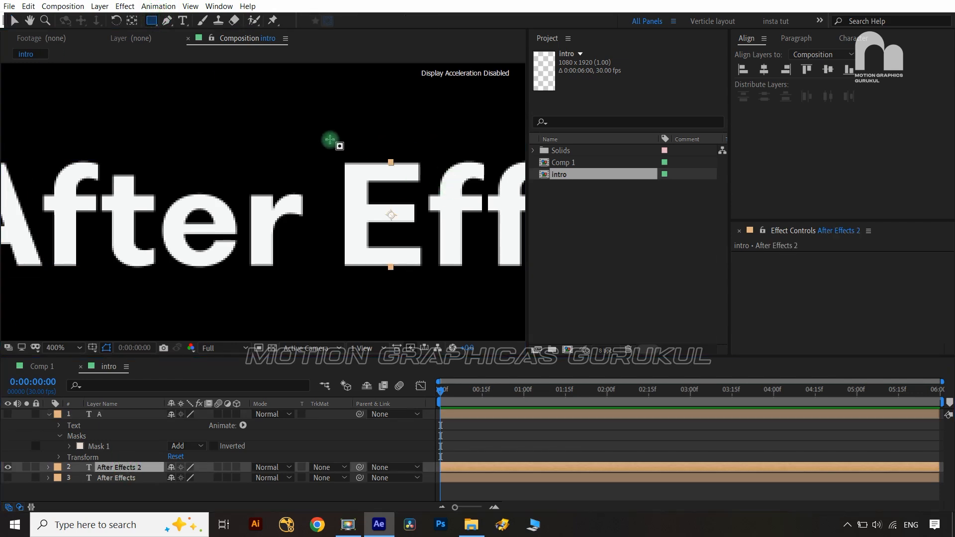
{"action": "left_click_drag", "start_coordinate": [330, 139], "coordinate": [423, 280]}
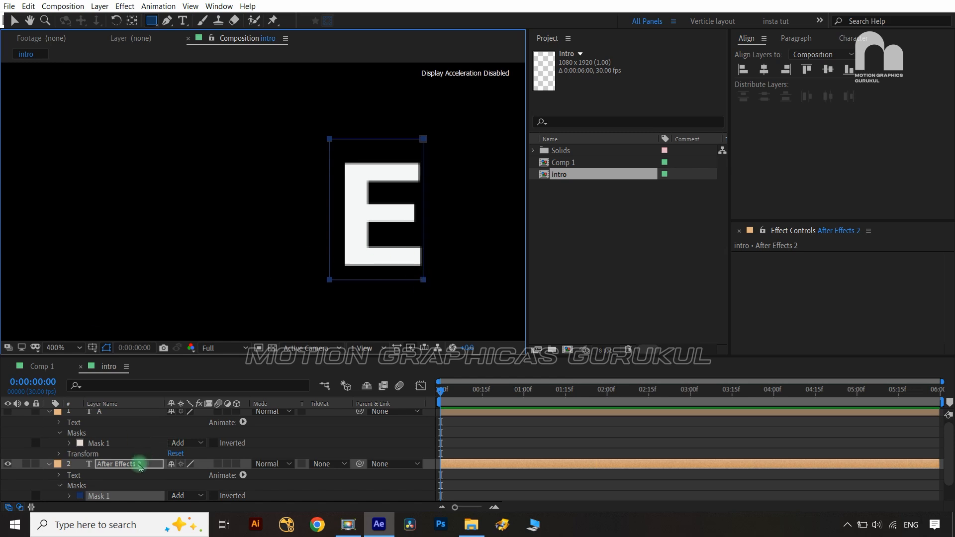
Rename the masked layer 'E' and collapse the A and E layer properties
{"action": "left_click", "coordinate": [140, 465]}
{"action": "key", "text": "Return"}
{"action": "type", "text": "E"}
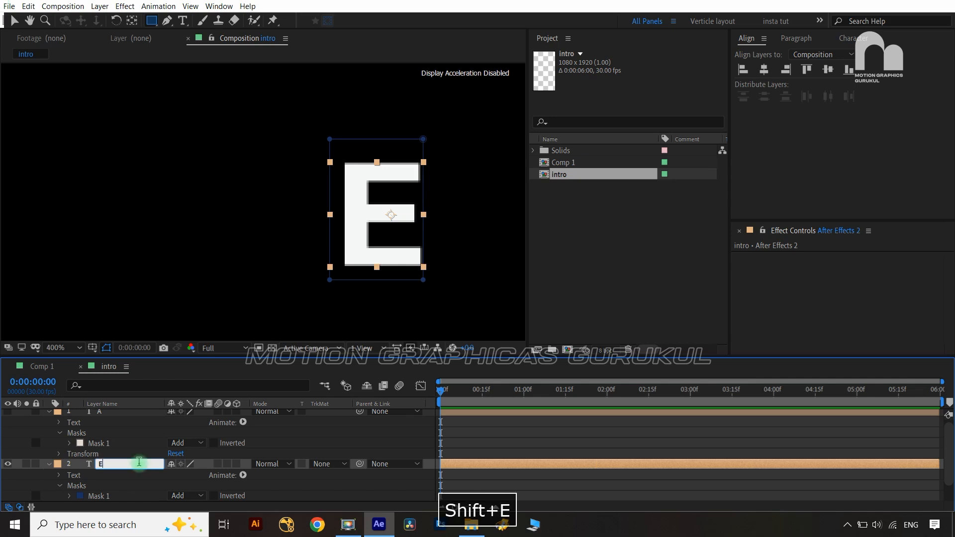
{"action": "left_click", "coordinate": [268, 458]}
{"action": "left_click", "coordinate": [52, 420]}
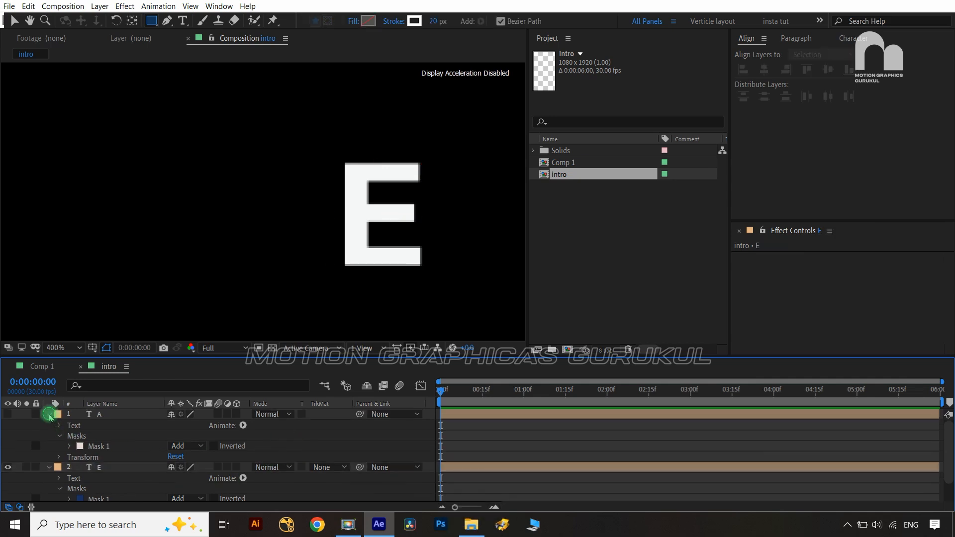
{"action": "left_click", "coordinate": [49, 415]}
{"action": "left_click", "coordinate": [49, 426]}
{"action": "left_click", "coordinate": [137, 475]}
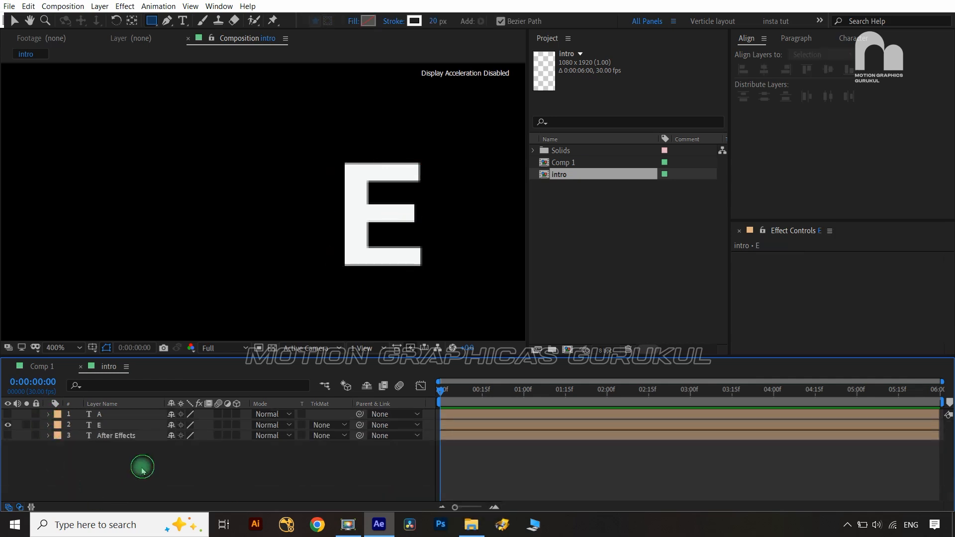
Hide E, show the full After Effects layer, and mask it around 'fter'
{"action": "left_click", "coordinate": [8, 425]}
{"action": "left_click", "coordinate": [7, 435]}
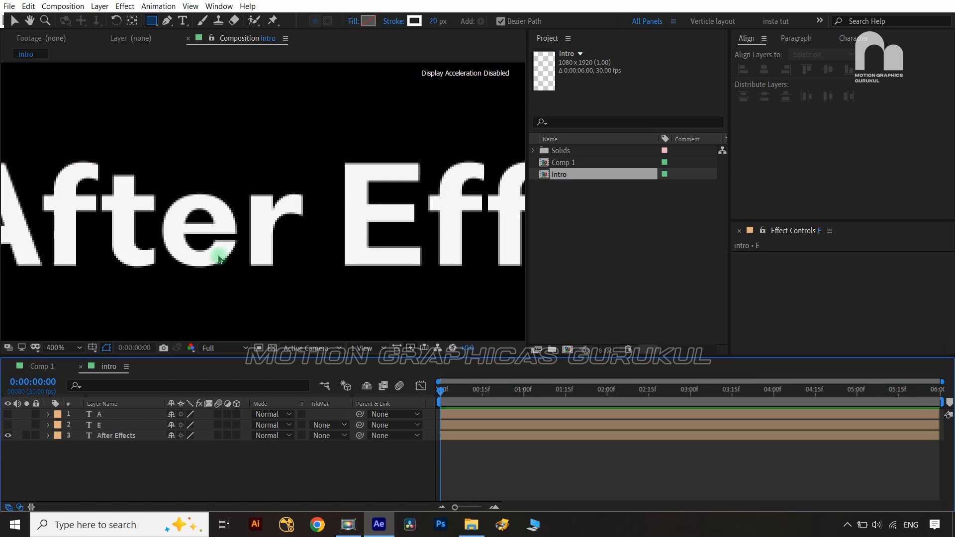
{"action": "scroll", "coordinate": [219, 258], "scroll_direction": "down", "scroll_amount": 2}
{"action": "scroll", "coordinate": [219, 260], "scroll_direction": "up", "scroll_amount": 2}
{"action": "left_click_drag", "start_coordinate": [175, 270], "coordinate": [263, 289]}
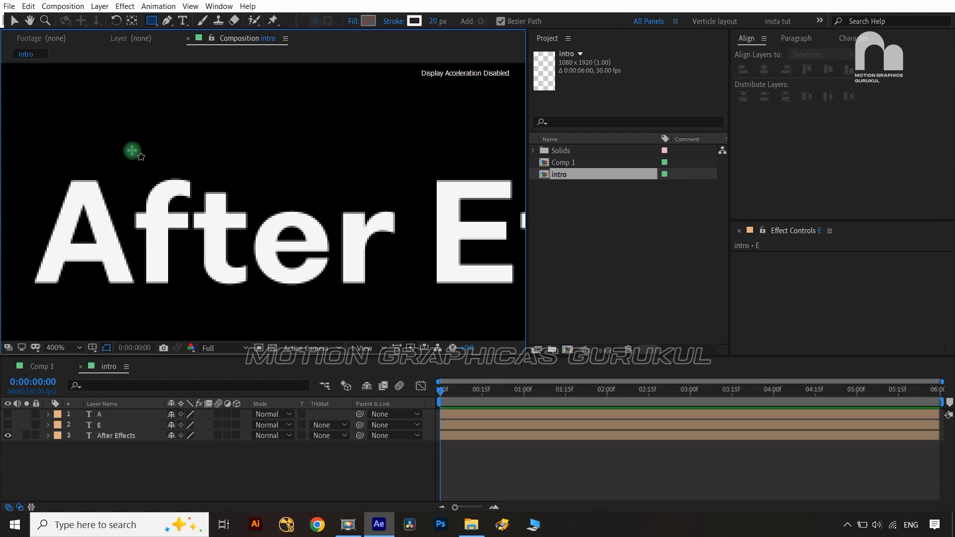
{"action": "mouse_move", "coordinate": [135, 152]}
{"action": "left_mouse_down"}
{"action": "mouse_move", "coordinate": [160, 219]}
{"action": "mouse_move", "coordinate": [199, 253]}
{"action": "mouse_move", "coordinate": [301, 267]}
{"action": "left_mouse_up"}
{"action": "key", "text": "ctrl+z"}
{"action": "key", "text": "ctrl+z"}
{"action": "left_click", "coordinate": [122, 437]}
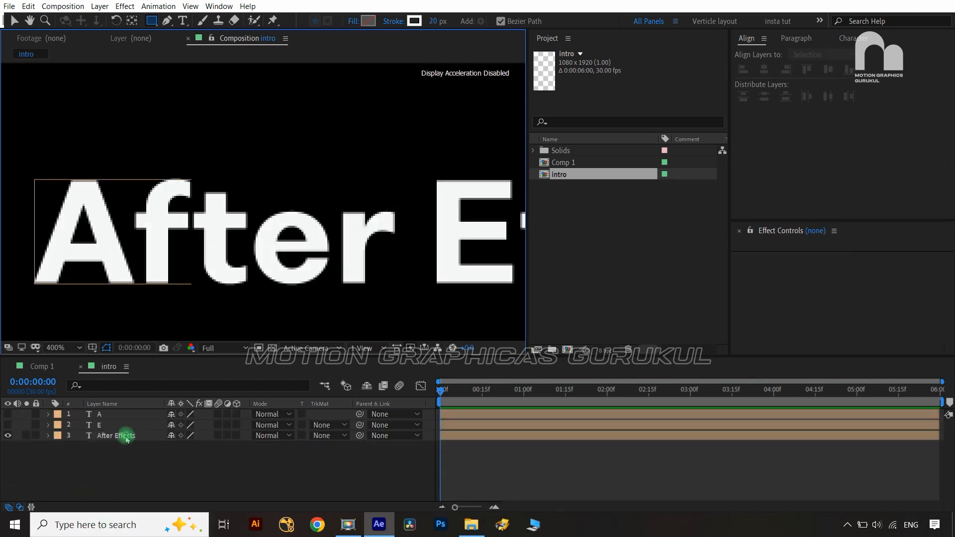
{"action": "left_click_drag", "start_coordinate": [135, 160], "coordinate": [398, 289]}
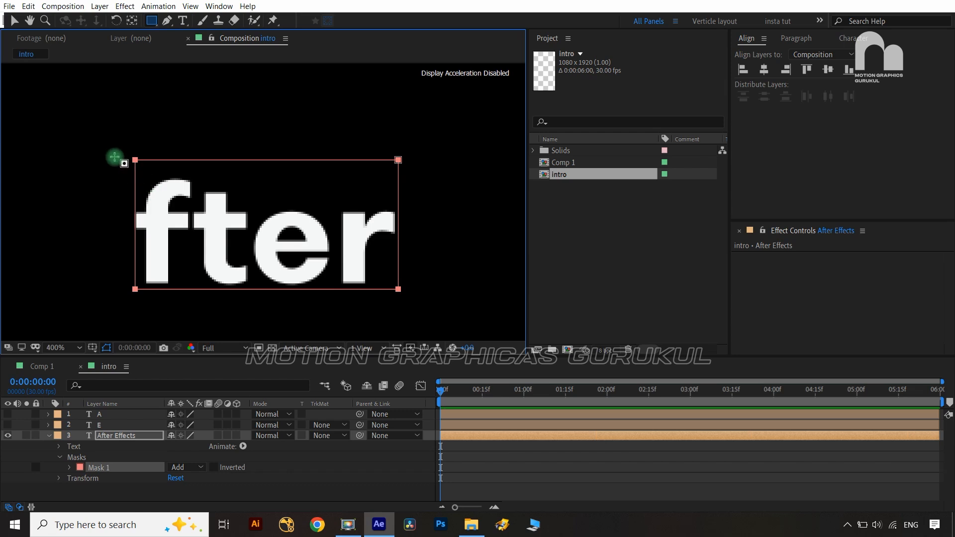
Shift both left corners of Mask 1 to the left
{"action": "key", "text": "v"}
{"action": "left_click_drag", "start_coordinate": [120, 182], "coordinate": [153, 326]}
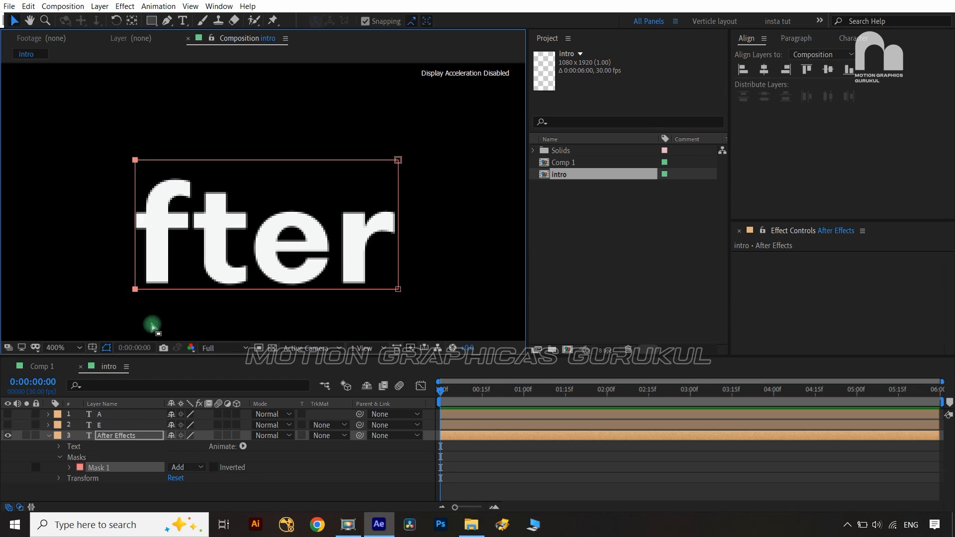
{"action": "key", "text": "Left"}
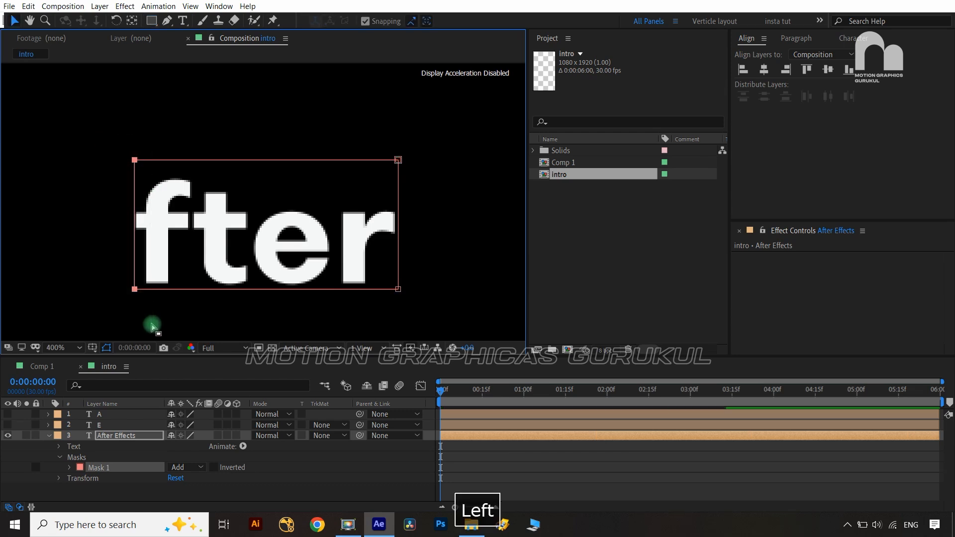
{"action": "key", "text": "Left"}
{"action": "key", "text": "shift+Left"}
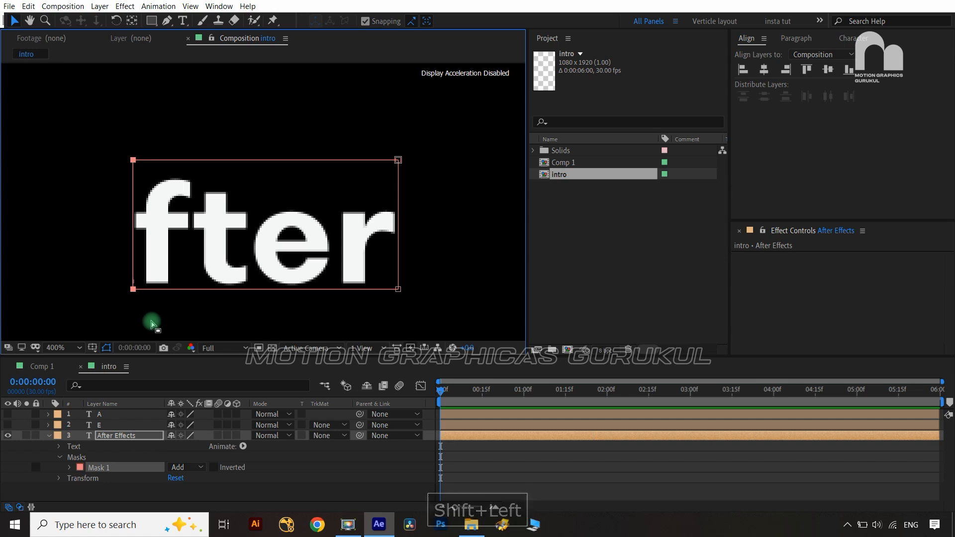
Slant Mask 1's left edge: top-left corner further left, bottom-left corner right
{"action": "left_click_drag", "start_coordinate": [105, 278], "coordinate": [140, 303]}
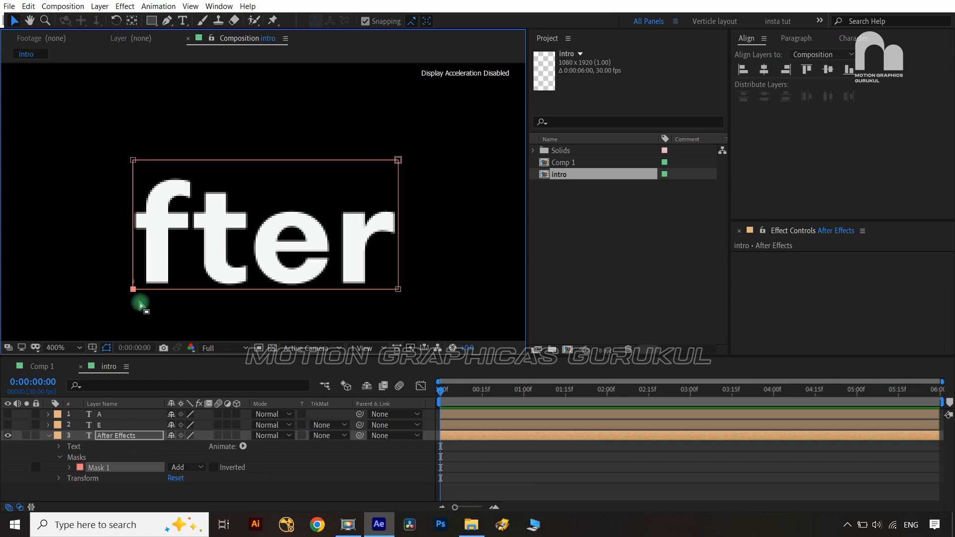
{"action": "key", "text": "Right"}
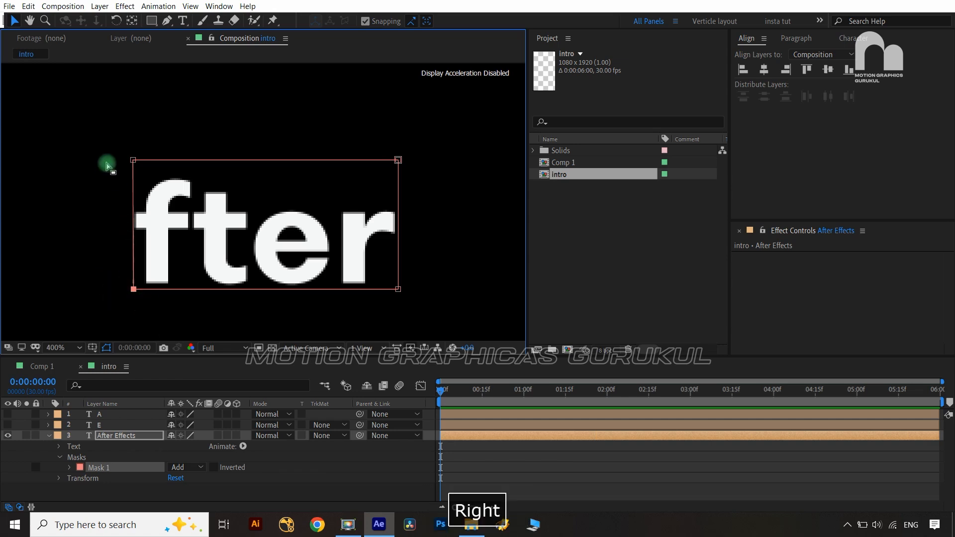
{"action": "left_click_drag", "start_coordinate": [105, 143], "coordinate": [138, 169]}
{"action": "key", "text": "shift+Left"}
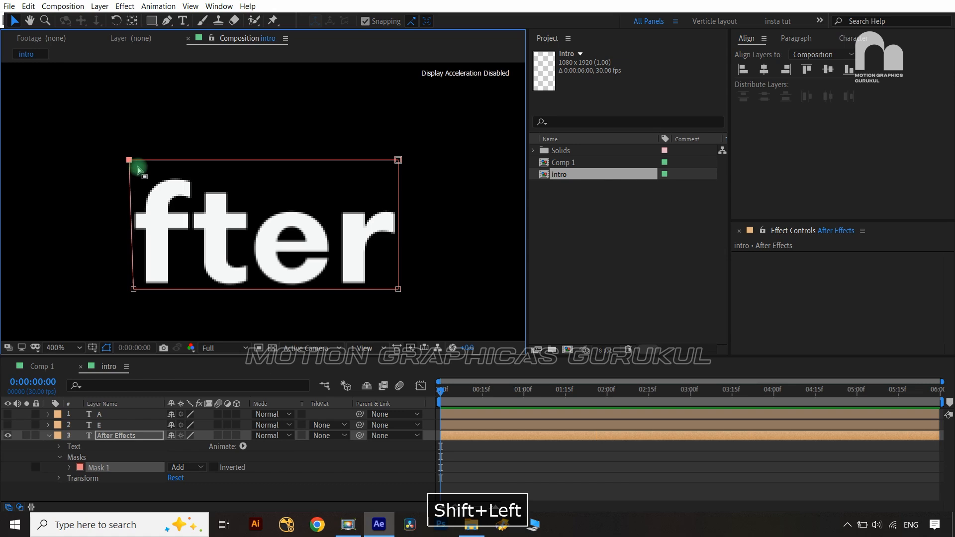
{"action": "key", "text": "shift+Left"}
{"action": "left_click_drag", "start_coordinate": [139, 309], "coordinate": [138, 309]}
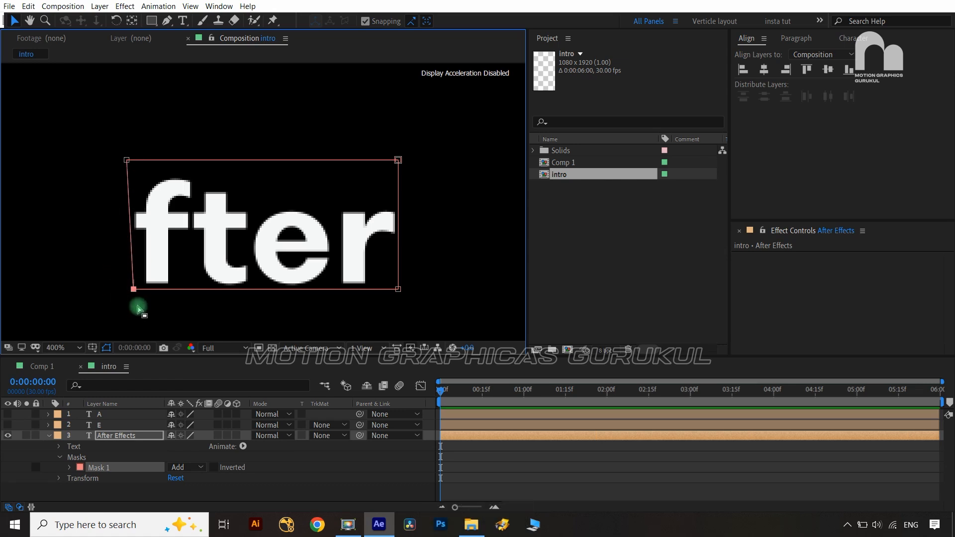
{"action": "key", "text": "shift+Right"}
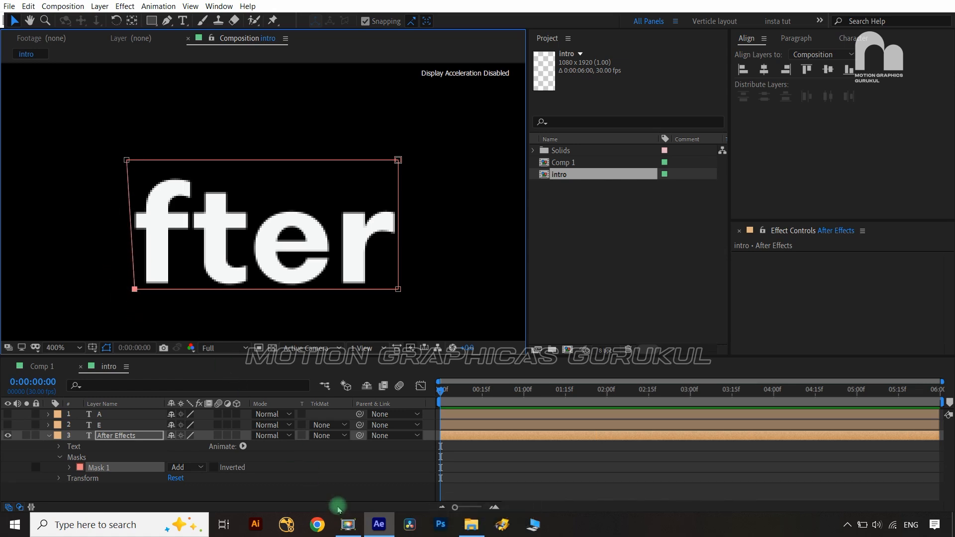
Set Mask 1 on the After Effects layer to None to reveal the full text
{"action": "left_click", "coordinate": [334, 490]}
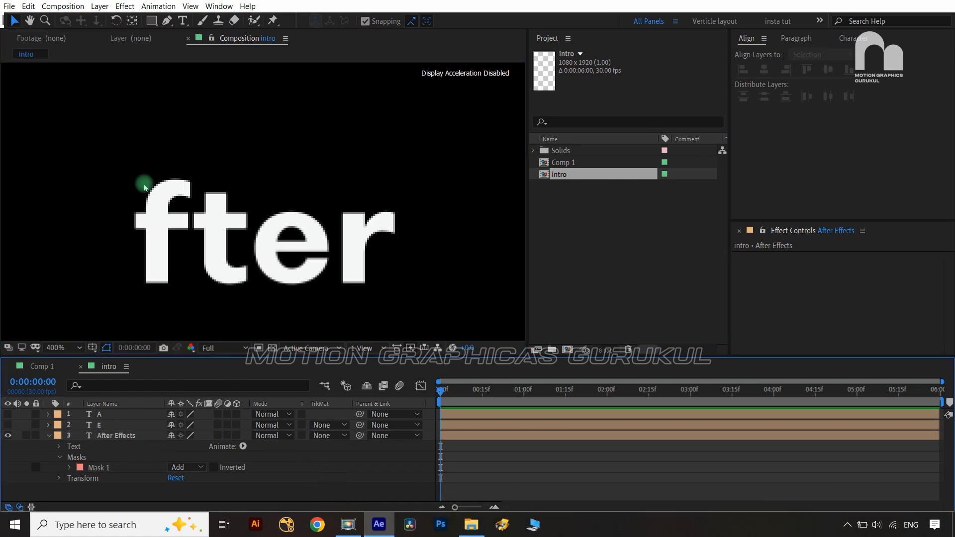
{"action": "left_click", "coordinate": [386, 243]}
{"action": "left_click", "coordinate": [27, 382]}
{"action": "left_click", "coordinate": [334, 260]}
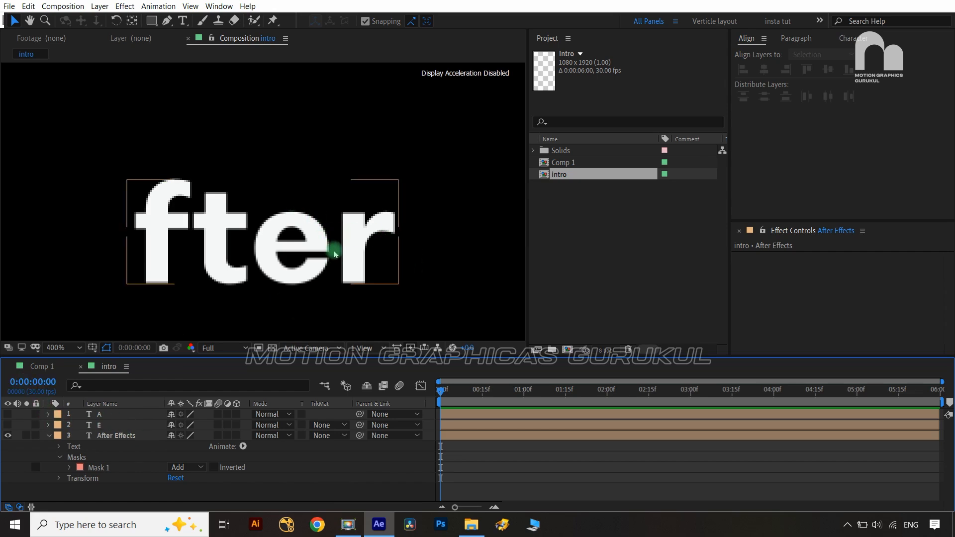
{"action": "key", "text": "space"}
{"action": "left_click_drag", "start_coordinate": [327, 249], "coordinate": [134, 252]}
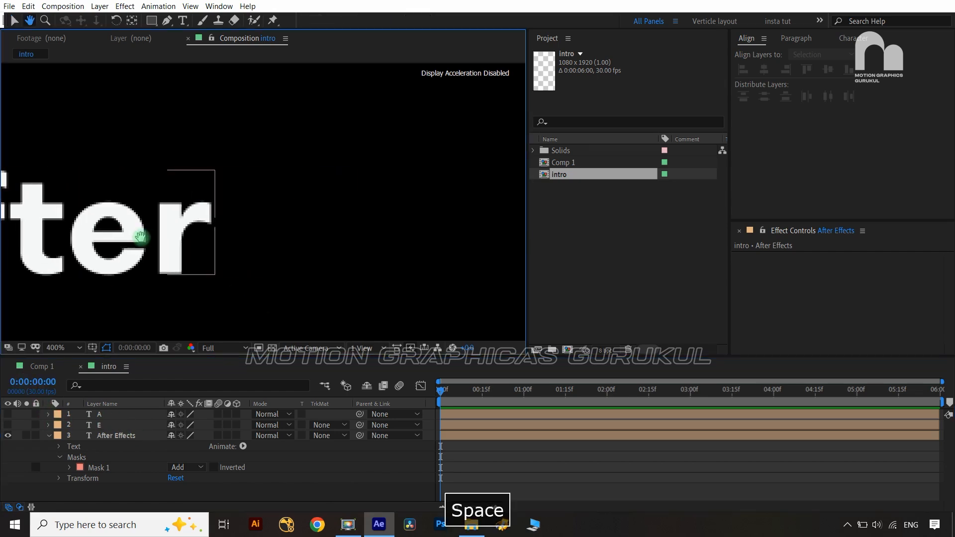
{"action": "left_click_drag", "start_coordinate": [386, 235], "coordinate": [261, 235]}
{"action": "scroll", "coordinate": [283, 223], "scroll_direction": "down", "scroll_amount": 3}
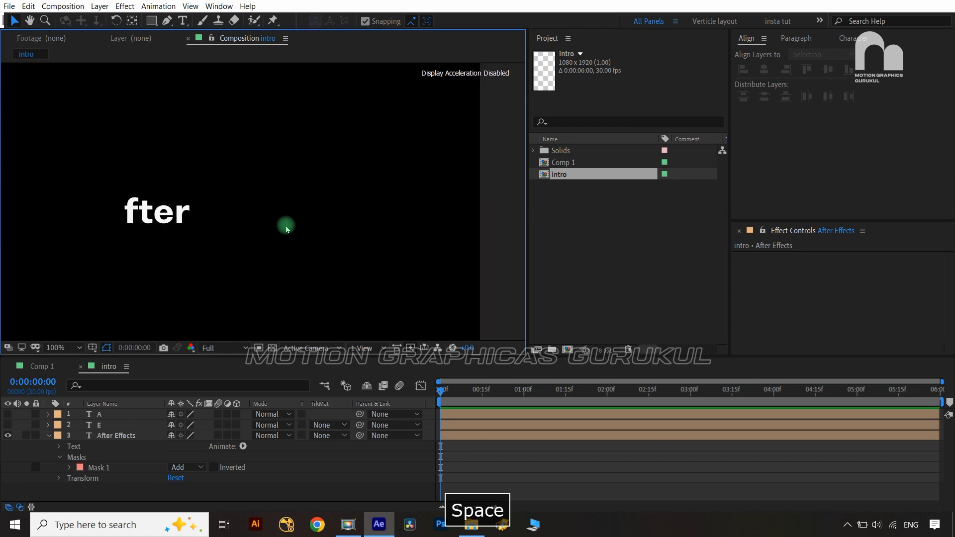
{"action": "left_click", "coordinate": [202, 467]}
{"action": "left_click", "coordinate": [201, 384]}
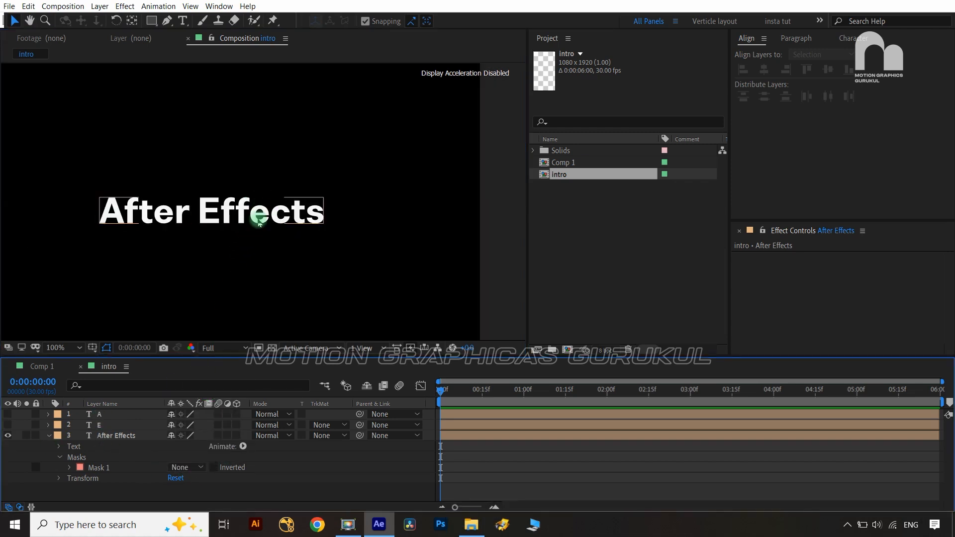
Draw Mask 2 around the letters 'ffects' on the After Effects layer
{"action": "scroll", "coordinate": [258, 224], "scroll_direction": "up", "scroll_amount": 2}
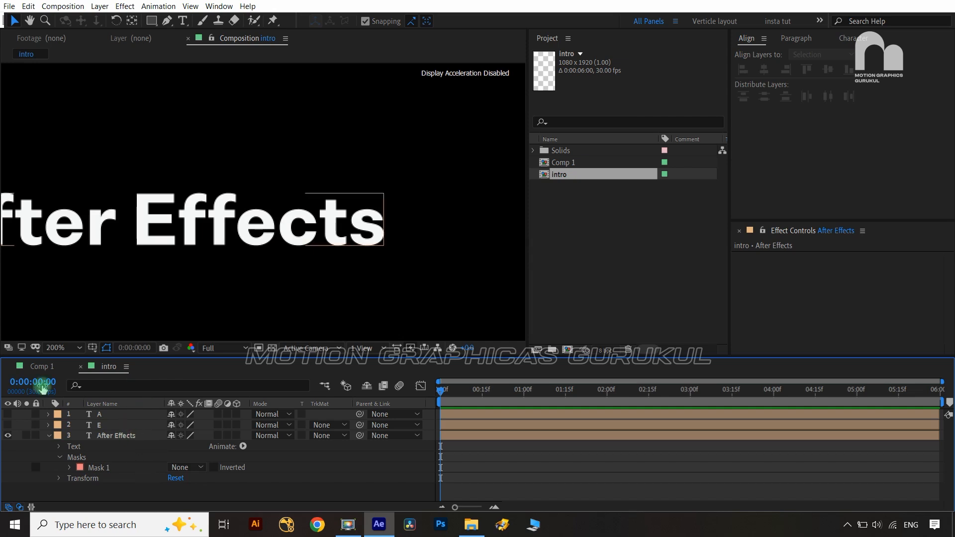
{"action": "left_click", "coordinate": [121, 436]}
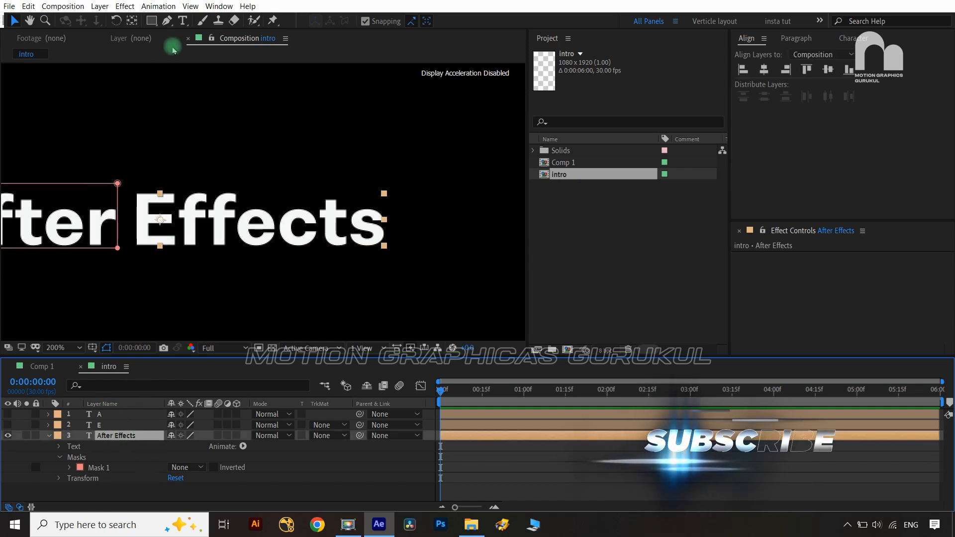
{"action": "left_click", "coordinate": [151, 20]}
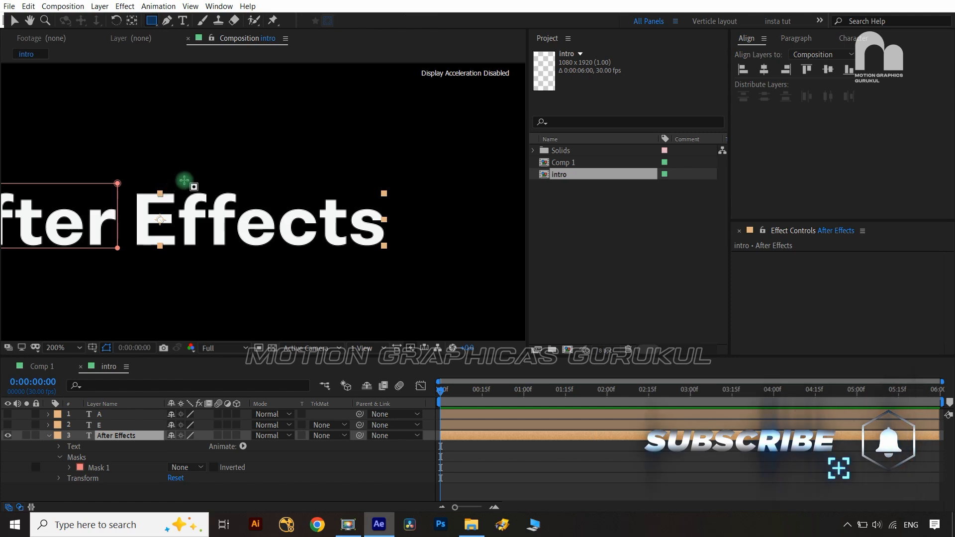
{"action": "left_click_drag", "start_coordinate": [179, 179], "coordinate": [388, 258]}
{"action": "key", "text": "period"}
{"action": "left_click_drag", "start_coordinate": [244, 224], "coordinate": [334, 225]}
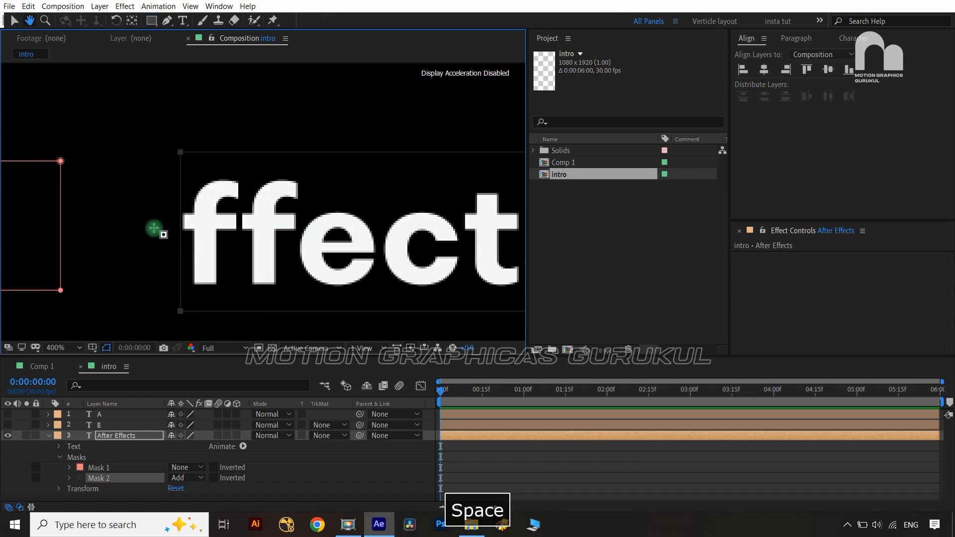
Set Mask 1 back to Add, fit the view at 100%, and collapse the layer
{"action": "left_click", "coordinate": [53, 438]}
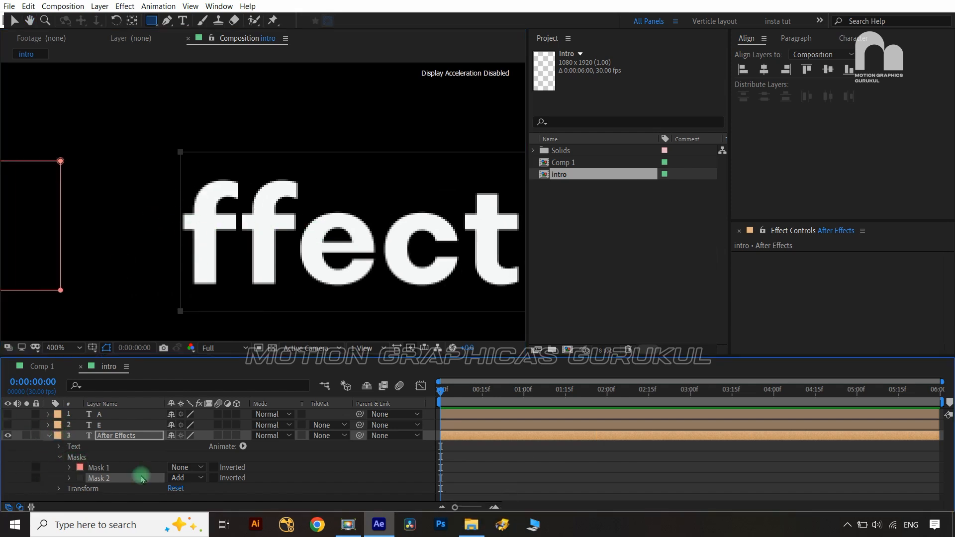
{"action": "left_click", "coordinate": [187, 468]}
{"action": "left_click", "coordinate": [206, 400]}
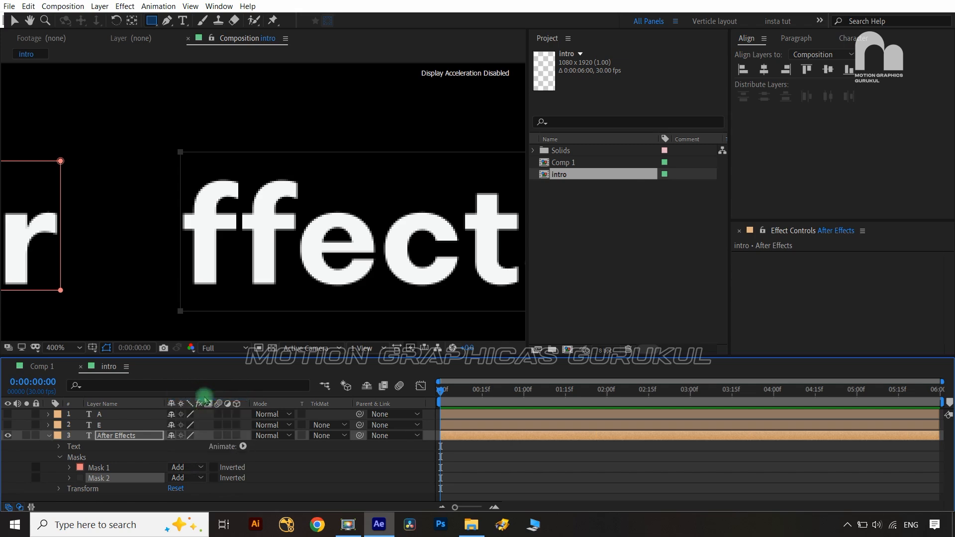
{"action": "key", "text": "shift+/"}
{"action": "key", "text": "/"}
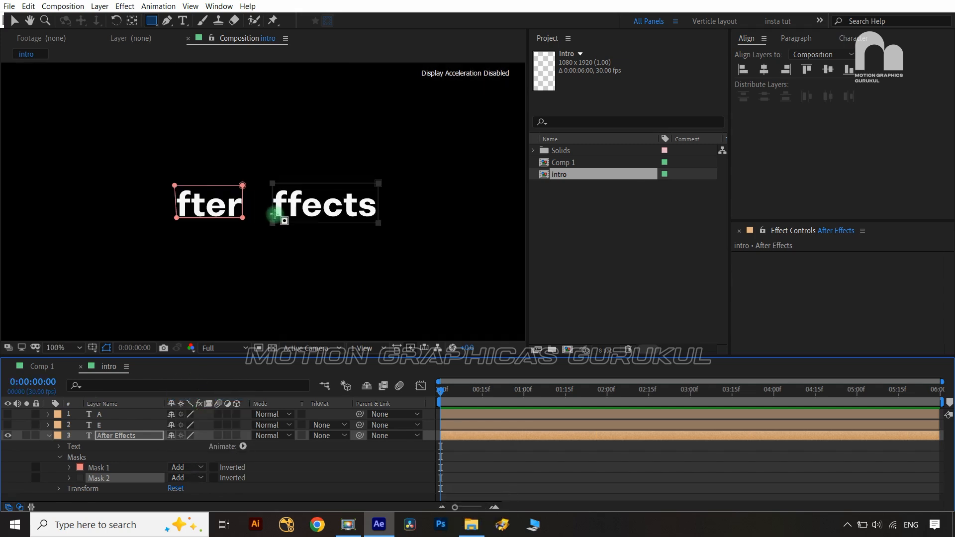
{"action": "key", "text": "v"}
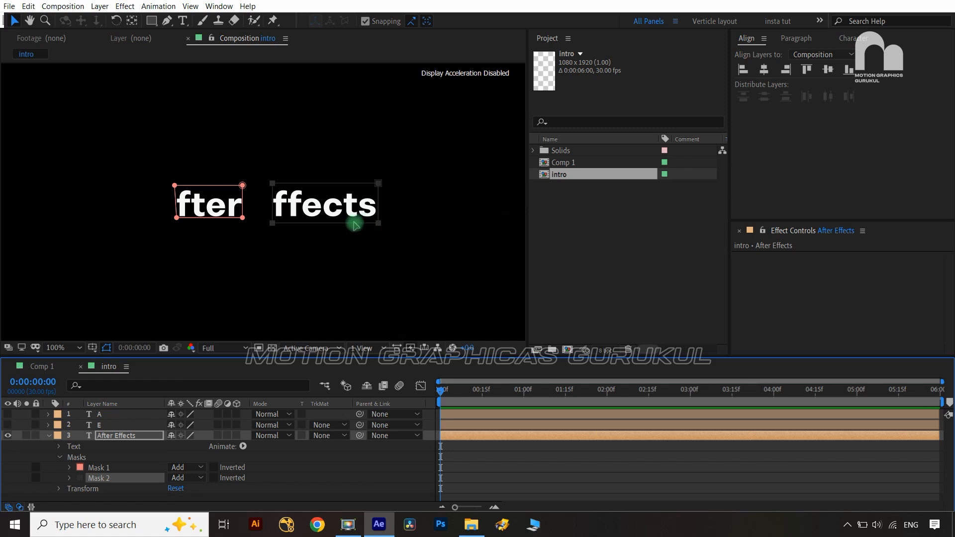
{"action": "left_click", "coordinate": [48, 435]}
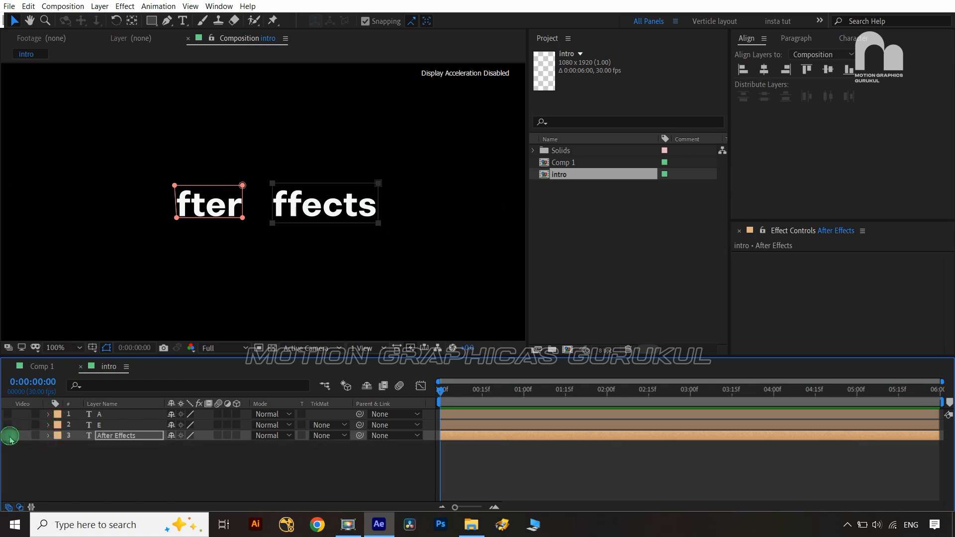
Hide the After Effects text layer, show the A and E layers, and select both
{"action": "left_click", "coordinate": [8, 436]}
{"action": "left_click", "coordinate": [8, 425]}
{"action": "left_click", "coordinate": [8, 415]}
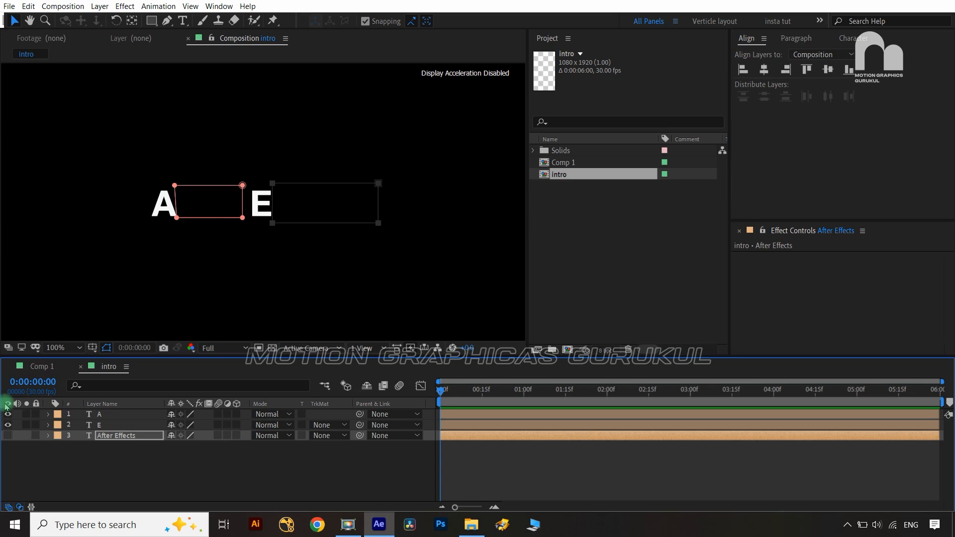
{"action": "left_click", "coordinate": [81, 415]}
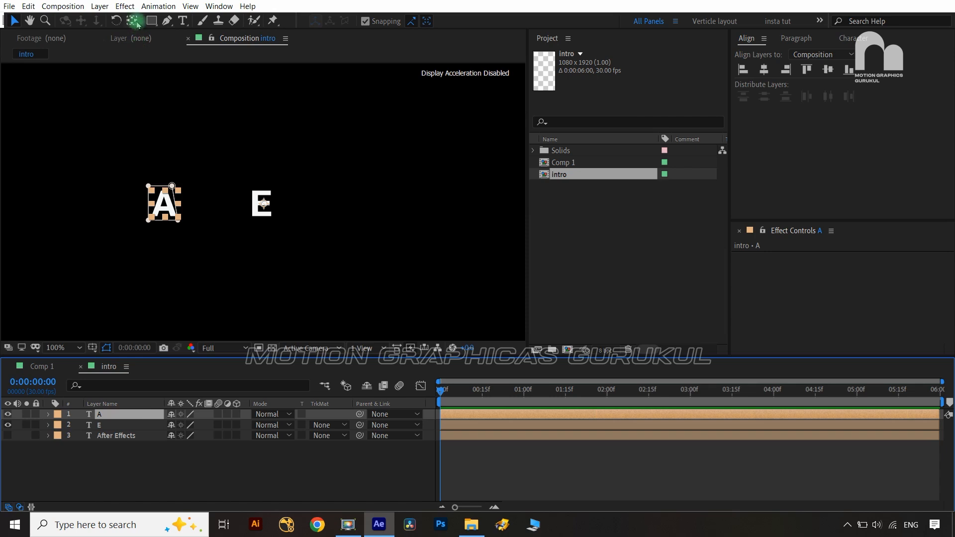
{"action": "left_click", "coordinate": [114, 427]}
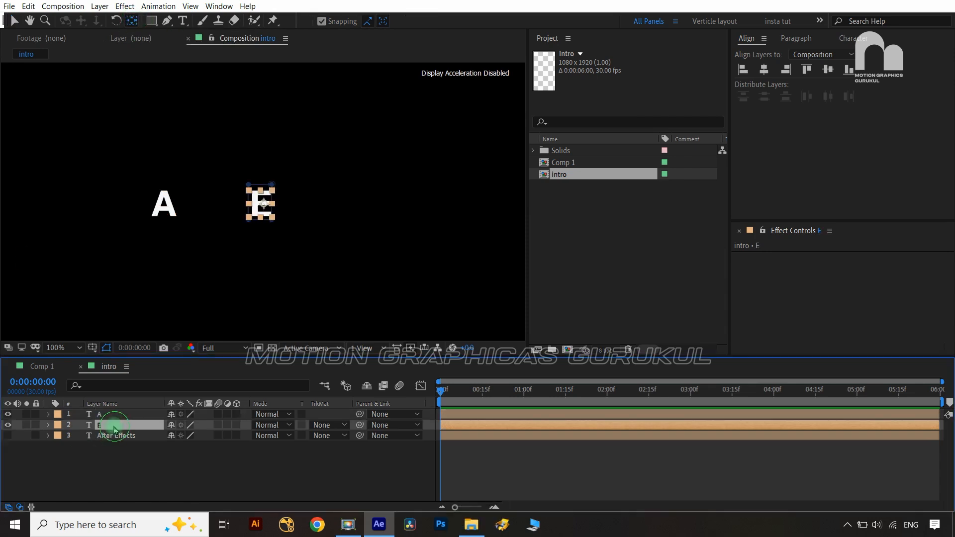
{"action": "left_click", "coordinate": [59, 102]}
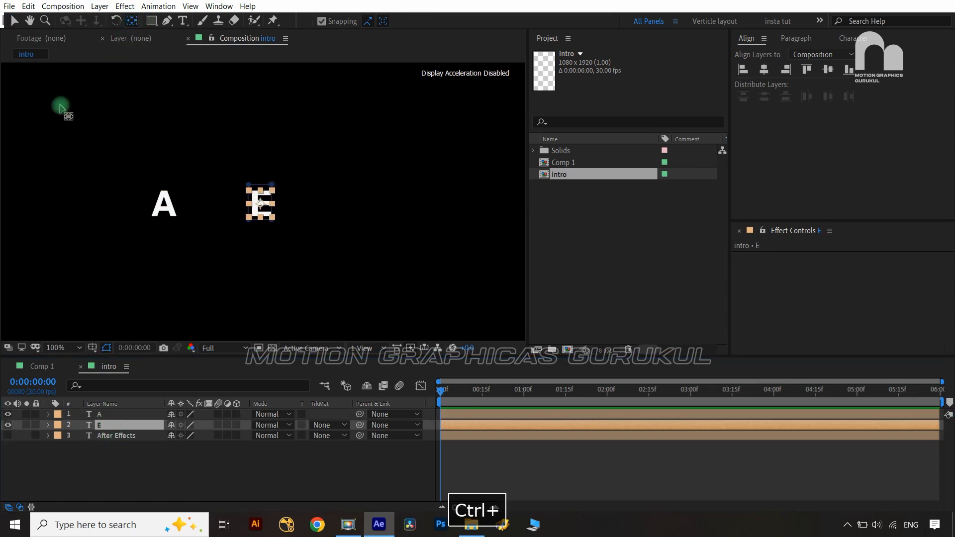
{"action": "left_click", "coordinate": [162, 436]}
{"action": "left_click", "coordinate": [120, 415], "text": "ctrl"}
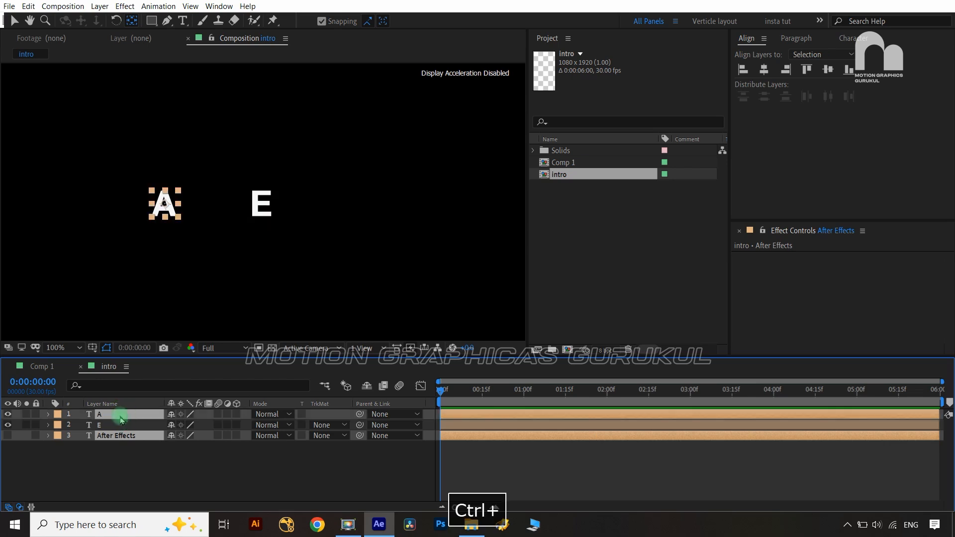
{"action": "left_click", "coordinate": [119, 425], "text": "ctrl"}
{"action": "left_click", "coordinate": [120, 437], "text": "ctrl"}
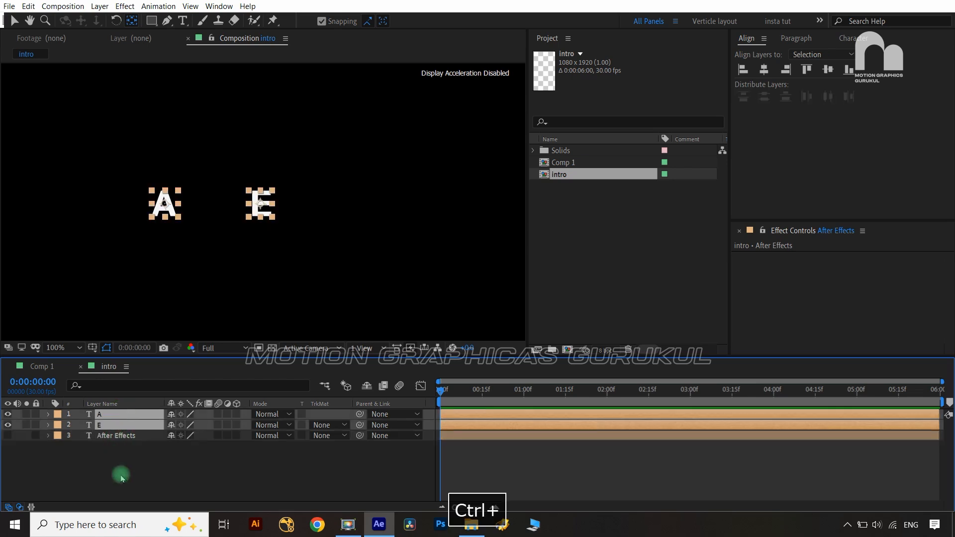
Separate the Position dimensions of the A and E layers into X and Y
{"action": "key", "text": "p"}
{"action": "left_click", "coordinate": [111, 428]}
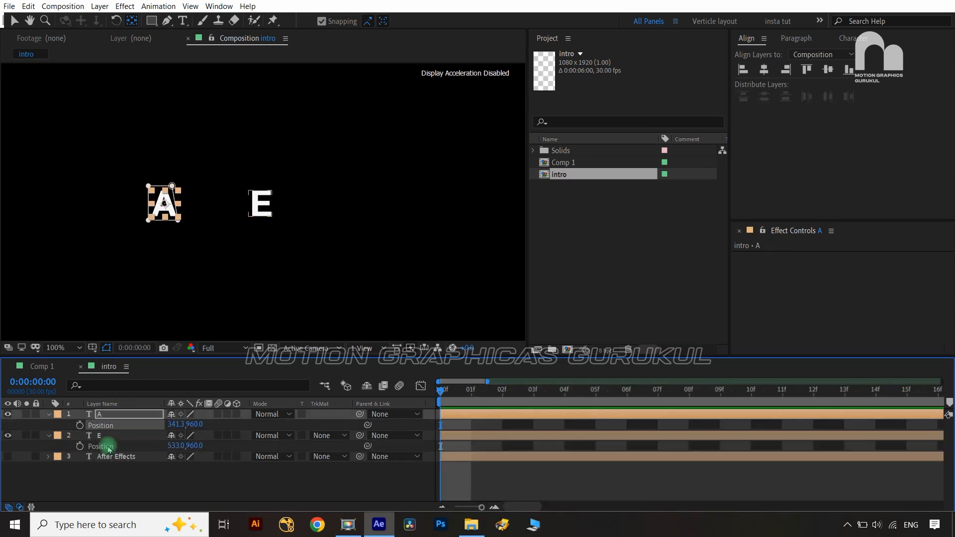
{"action": "left_click", "coordinate": [109, 447], "text": "ctrl"}
{"action": "right_click", "coordinate": [109, 447]}
{"action": "left_click", "coordinate": [160, 332]}
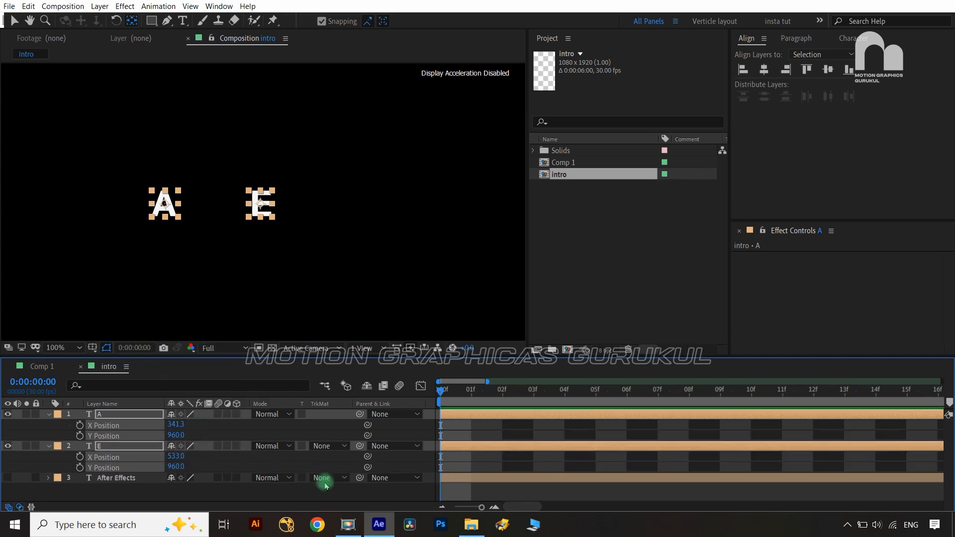
{"action": "left_click_drag", "start_coordinate": [480, 508], "coordinate": [455, 507]}
{"action": "left_click", "coordinate": [413, 499]}
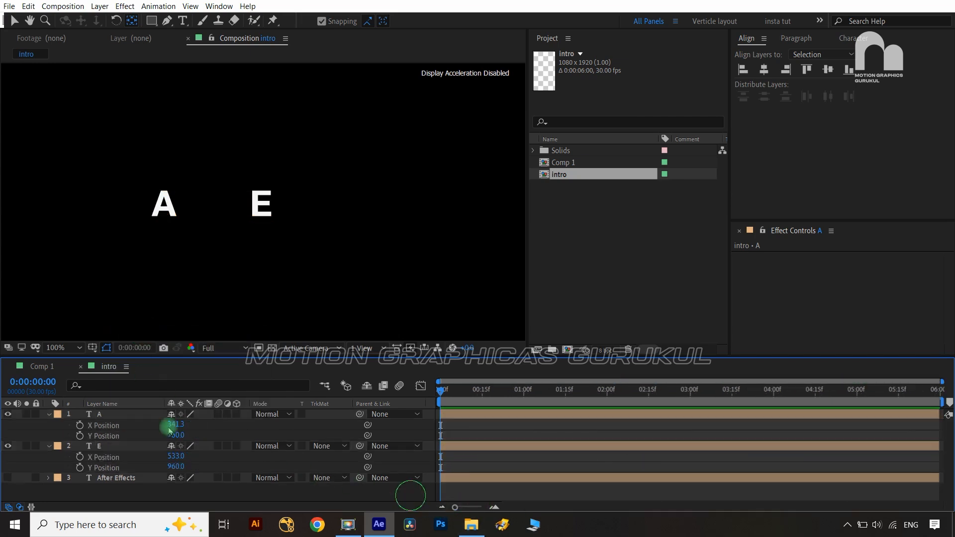
Keyframe the A and E layers' X Position at one second
{"action": "left_click", "coordinate": [81, 426]}
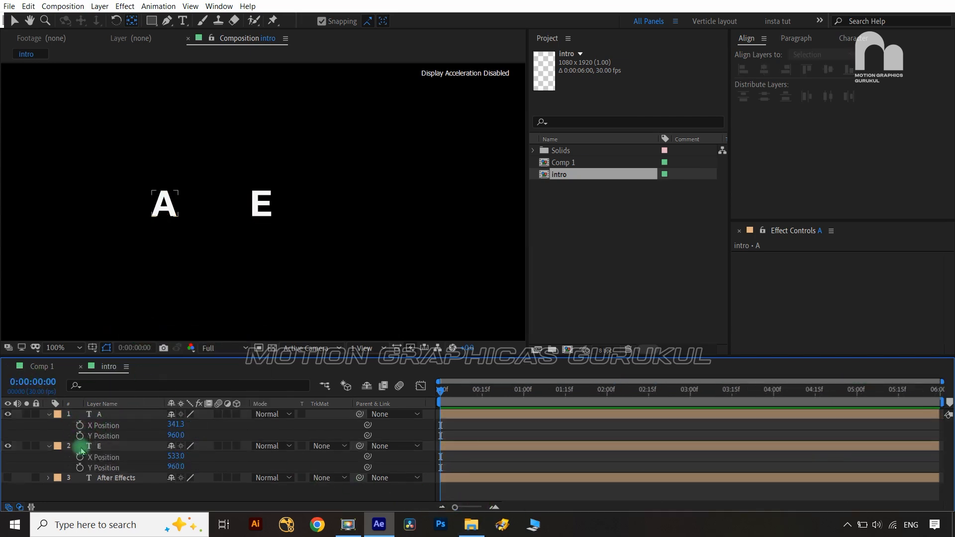
{"action": "left_click", "coordinate": [80, 458]}
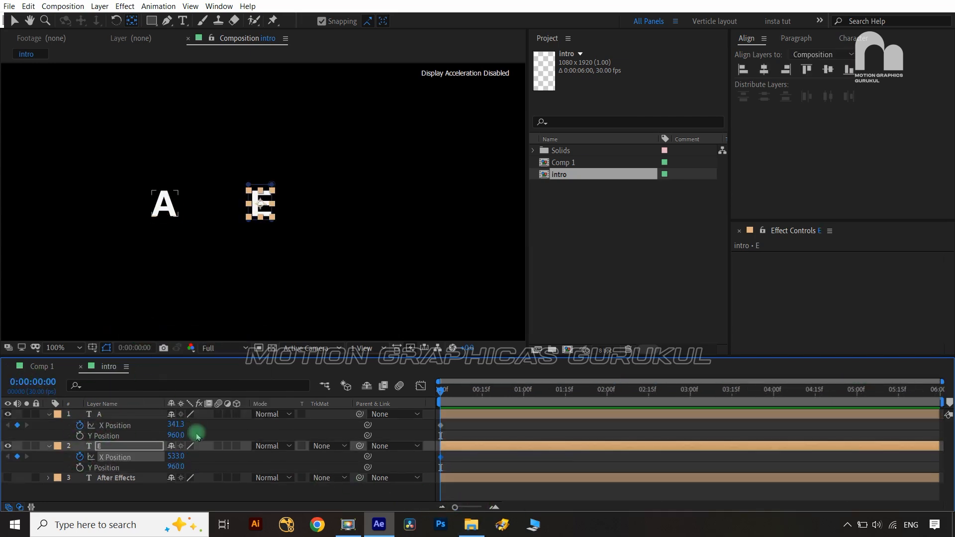
{"action": "left_click", "coordinate": [121, 417]}
{"action": "left_click", "coordinate": [124, 446], "text": "ctrl"}
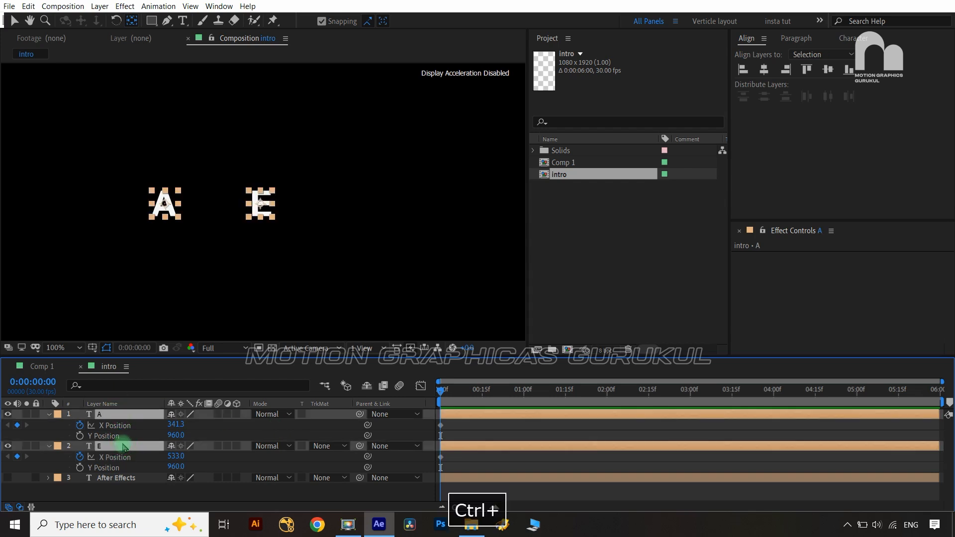
{"action": "key", "text": "shift+End"}
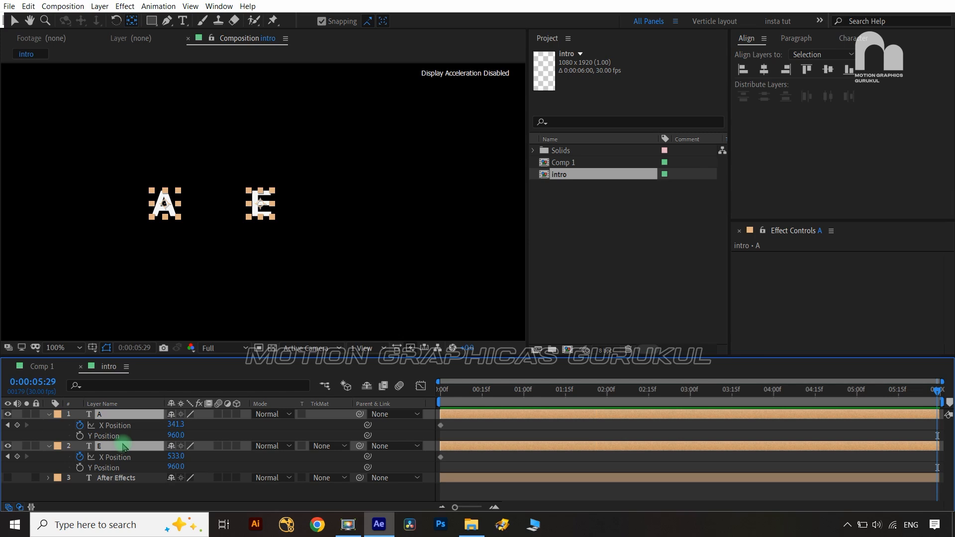
{"action": "key", "text": "shift+Home"}
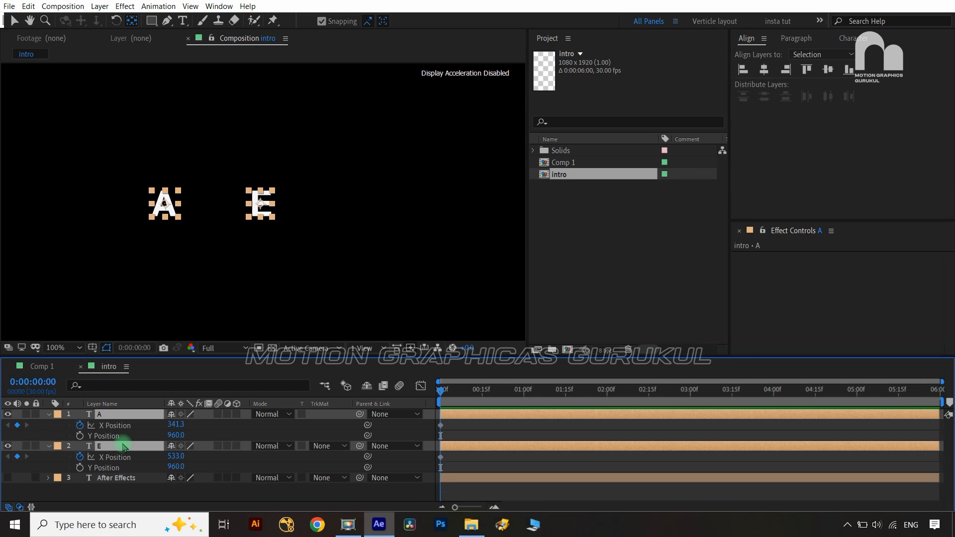
{"action": "key", "text": "shift+Page_Down"}
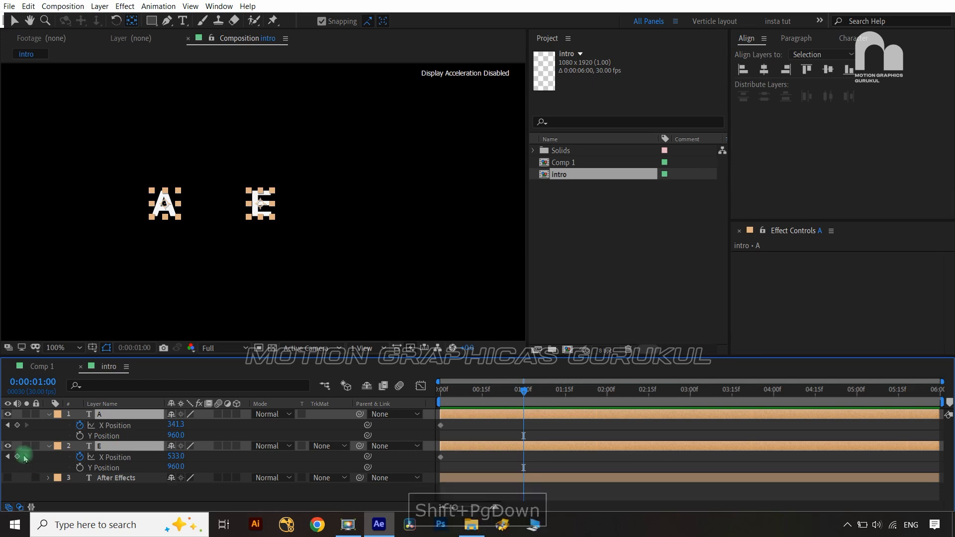
{"action": "left_click", "coordinate": [17, 426]}
{"action": "left_click", "coordinate": [17, 457]}
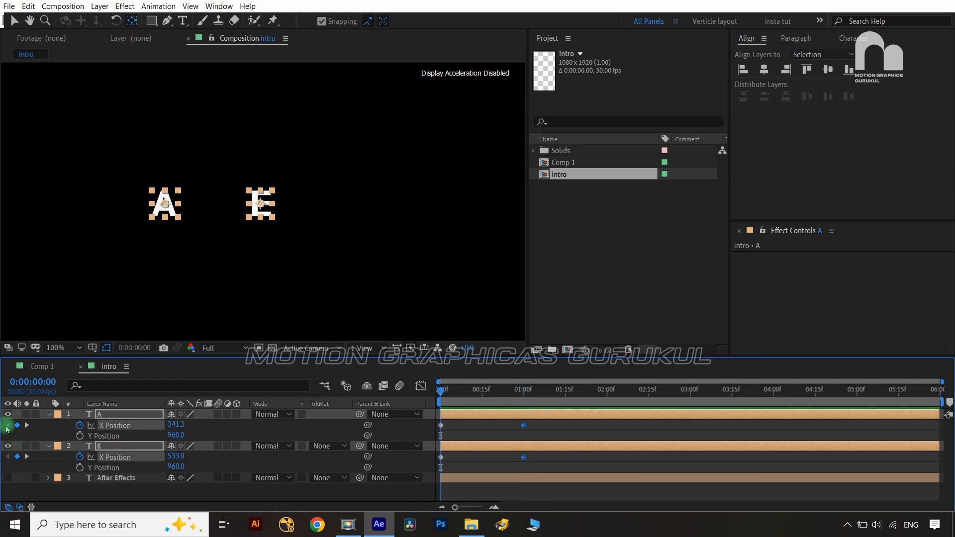
At 0 s, centre the A and E letters horizontally in the composition (X 540)
{"action": "left_click", "coordinate": [202, 437]}
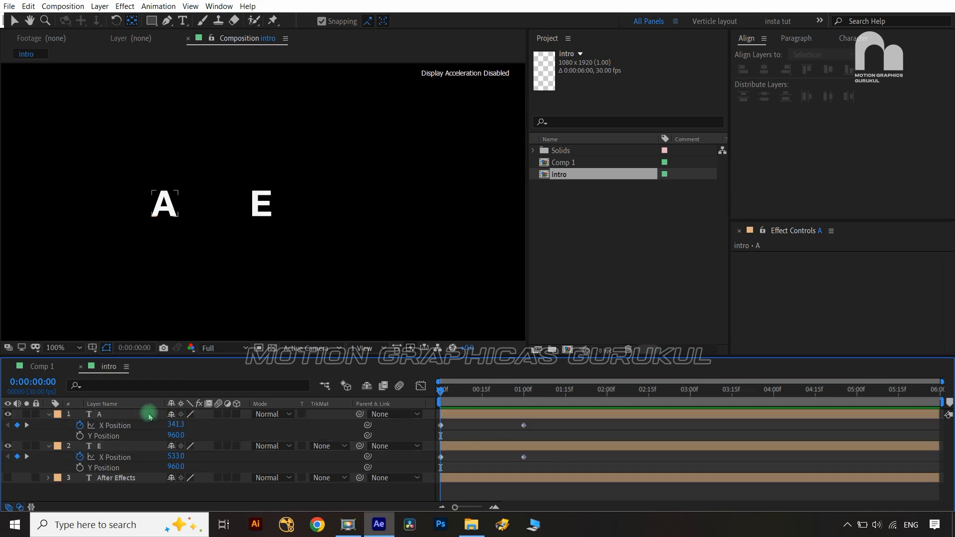
{"action": "left_click", "coordinate": [121, 425]}
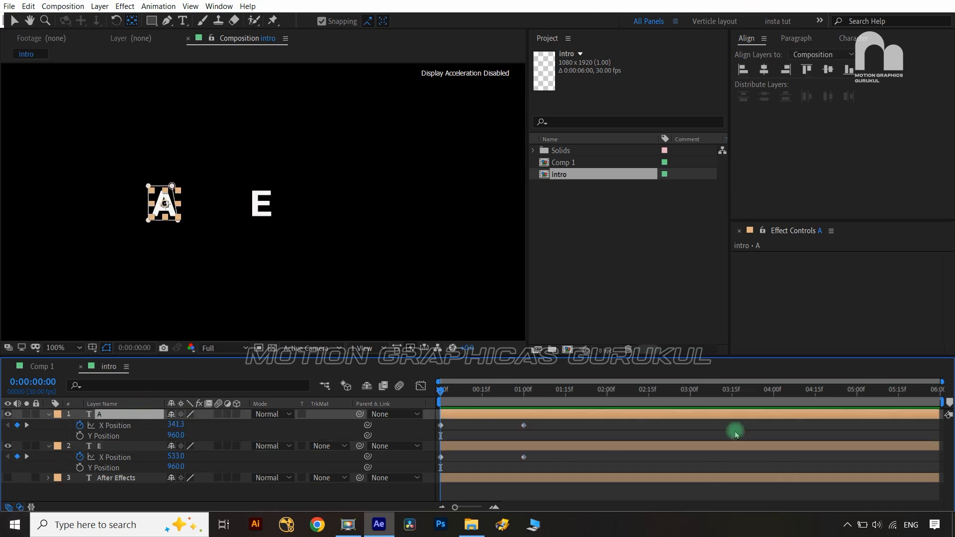
{"action": "left_click", "coordinate": [764, 70]}
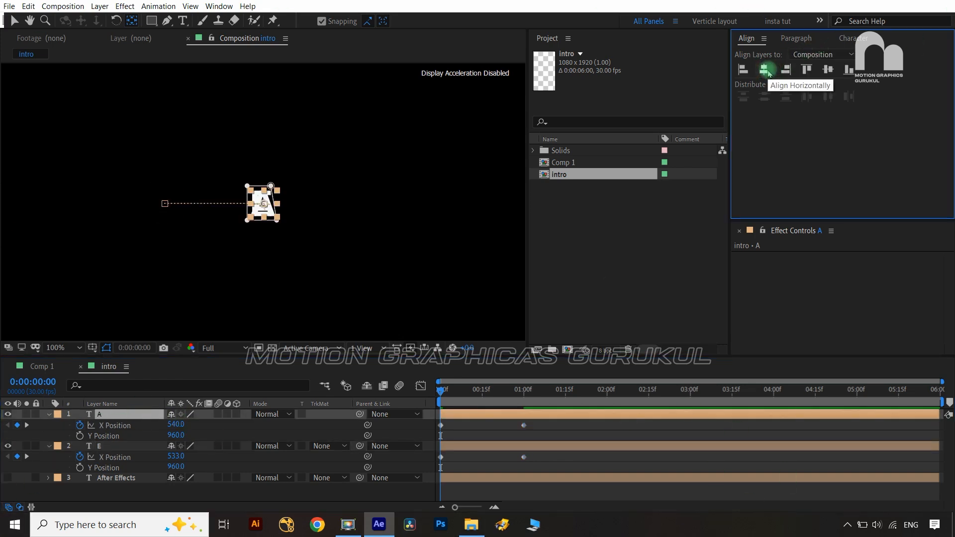
{"action": "left_click", "coordinate": [110, 446]}
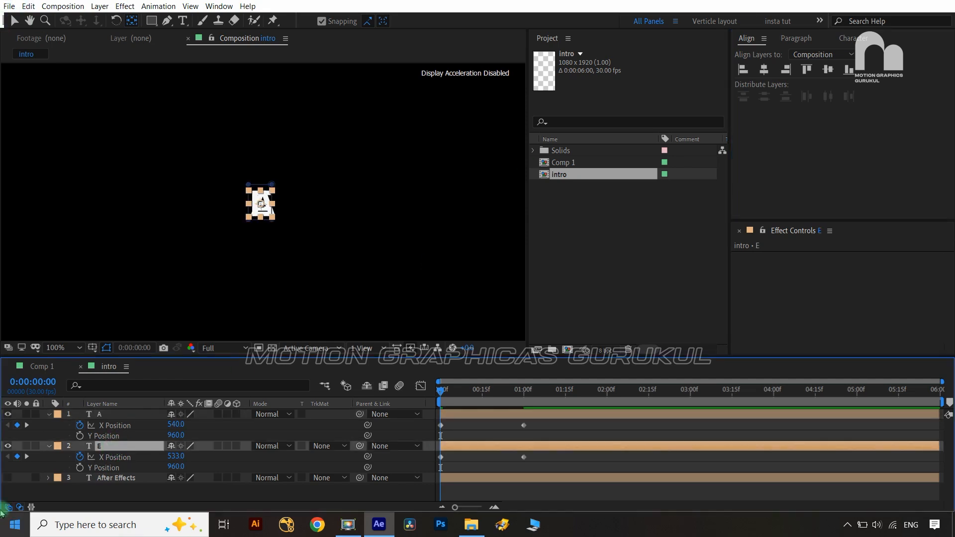
{"action": "left_click", "coordinate": [765, 70]}
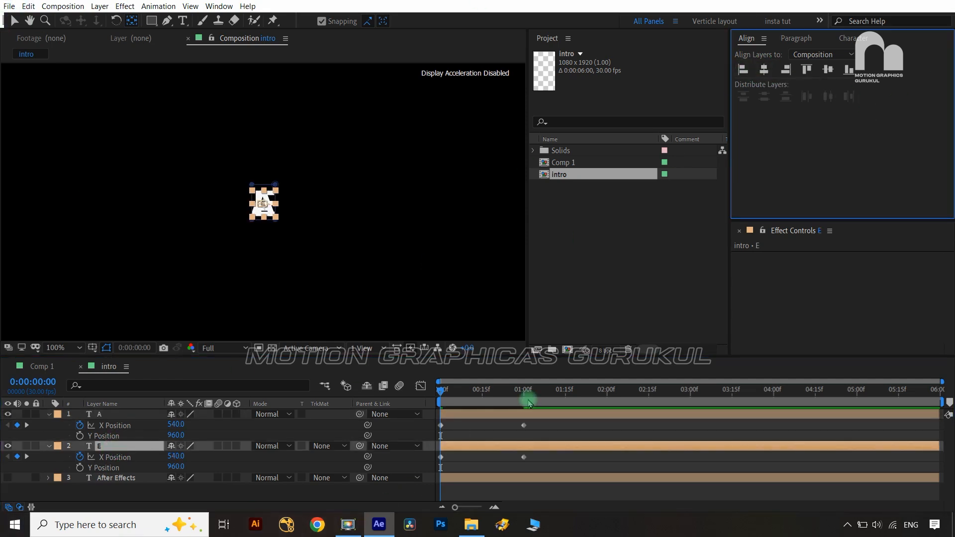
Apply Easy Ease (F9) to the four X Position keyframes and view their speed graph
{"action": "left_click_drag", "start_coordinate": [545, 428], "coordinate": [434, 459]}
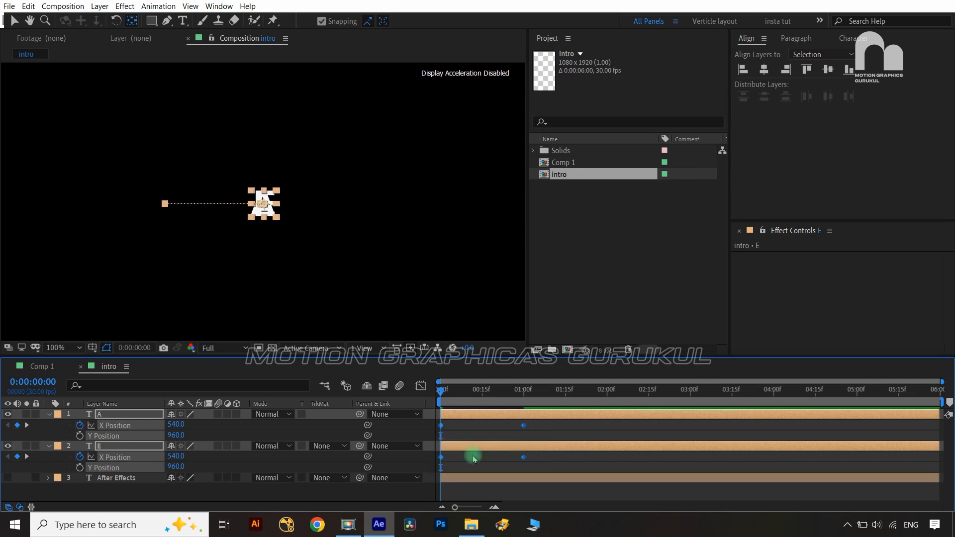
{"action": "key", "text": "F9"}
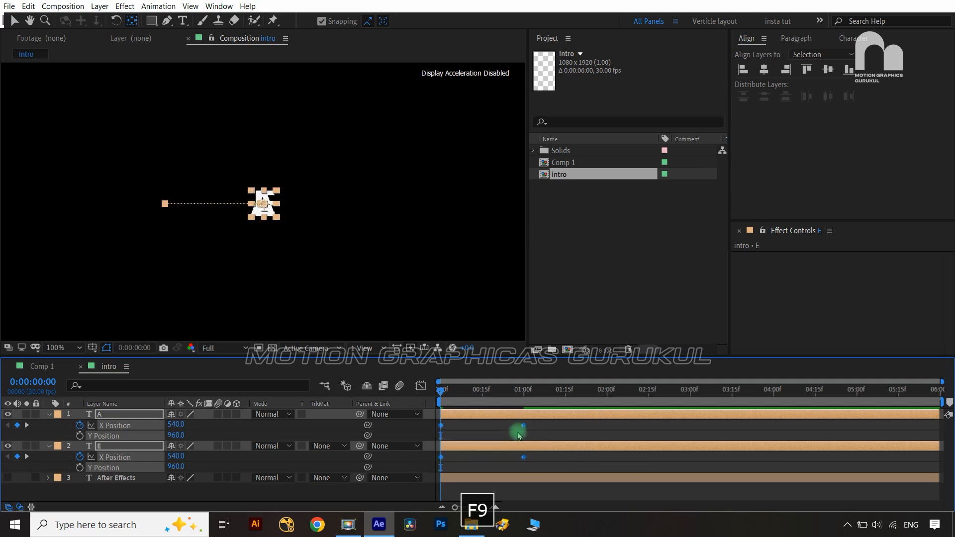
{"action": "left_click", "coordinate": [421, 388]}
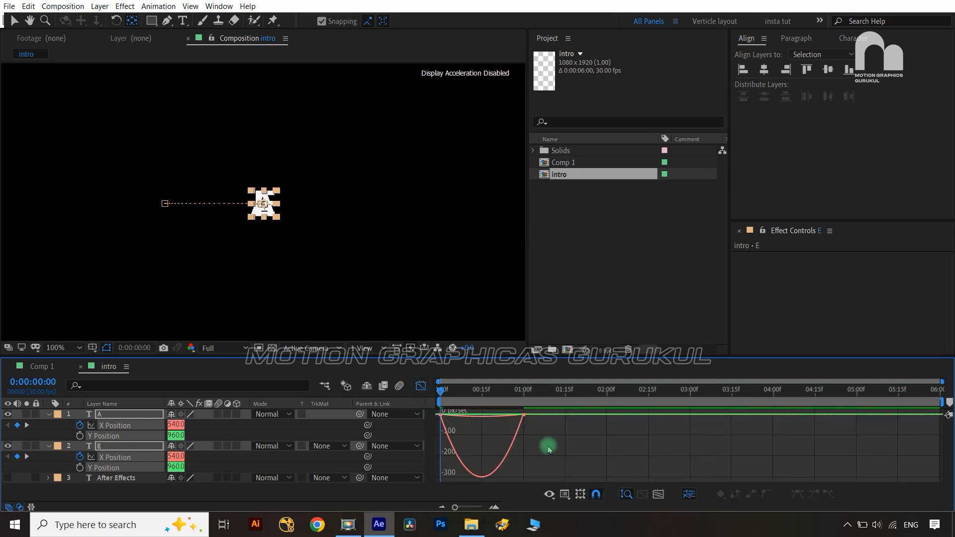
Drag the influence handles to sharpen the letters' X Position speed curve
{"action": "mouse_move", "coordinate": [548, 447]}
{"action": "left_mouse_down"}
{"action": "mouse_move", "coordinate": [510, 393]}
{"action": "mouse_move", "coordinate": [494, 420]}
{"action": "mouse_move", "coordinate": [426, 414]}
{"action": "mouse_move", "coordinate": [462, 416]}
{"action": "left_mouse_up"}
{"action": "left_click", "coordinate": [421, 386]}
{"action": "left_click", "coordinate": [410, 488]}
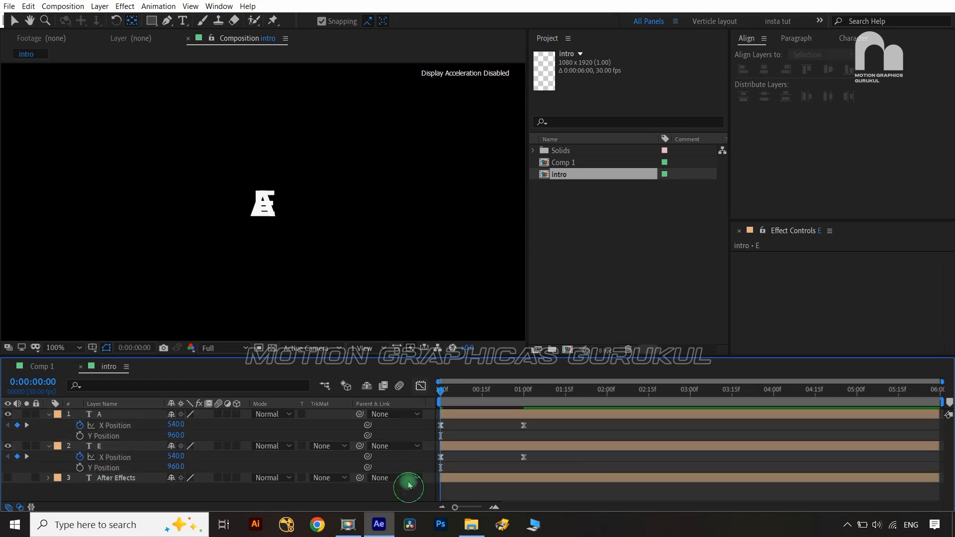
{"action": "left_click", "coordinate": [443, 389]}
{"action": "key", "text": "ctrl+z"}
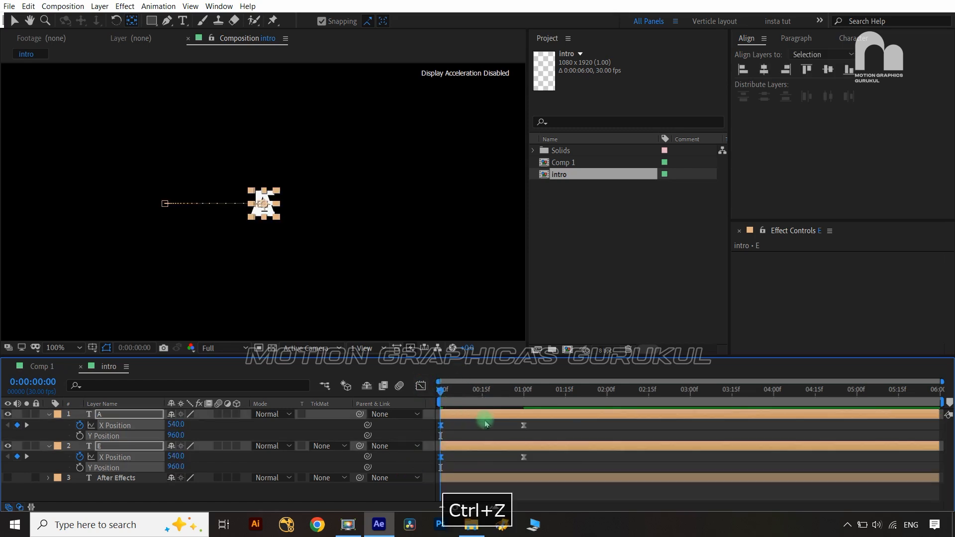
{"action": "left_click", "coordinate": [420, 386]}
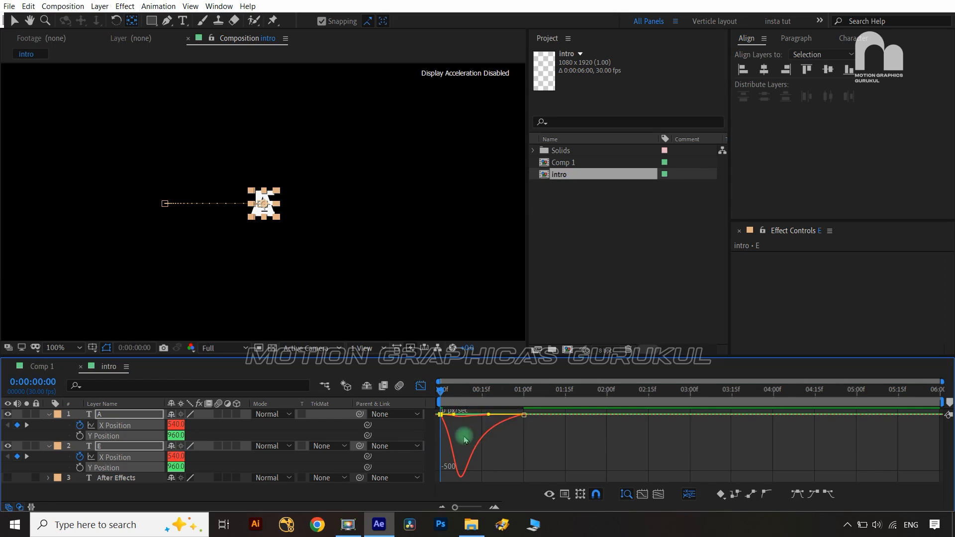
{"action": "left_click", "coordinate": [421, 386]}
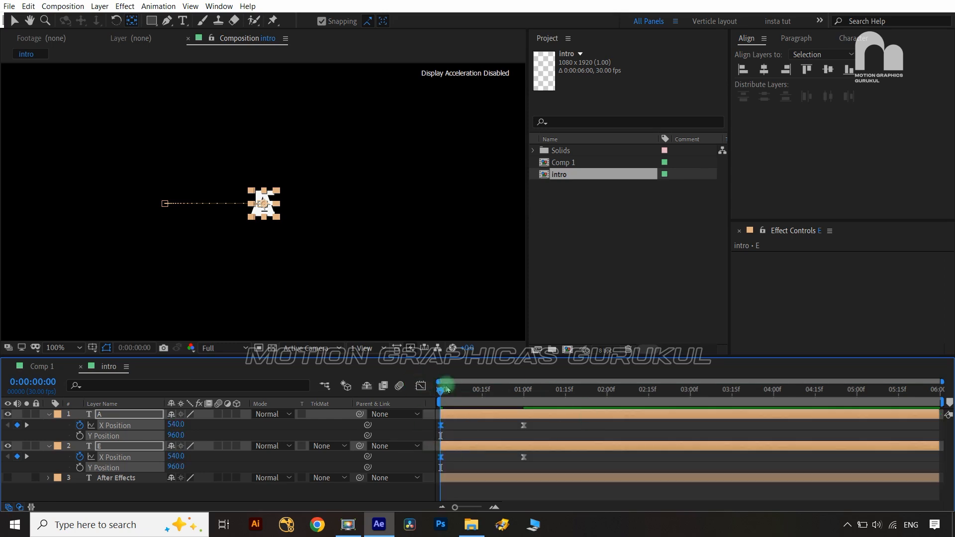
Set the work area end at about 1:05 and return to the first frame
{"action": "mouse_move", "coordinate": [443, 391]}
{"action": "left_mouse_down"}
{"action": "mouse_move", "coordinate": [543, 390]}
{"action": "mouse_move", "coordinate": [439, 391]}
{"action": "left_mouse_up"}
{"action": "key", "text": "n"}
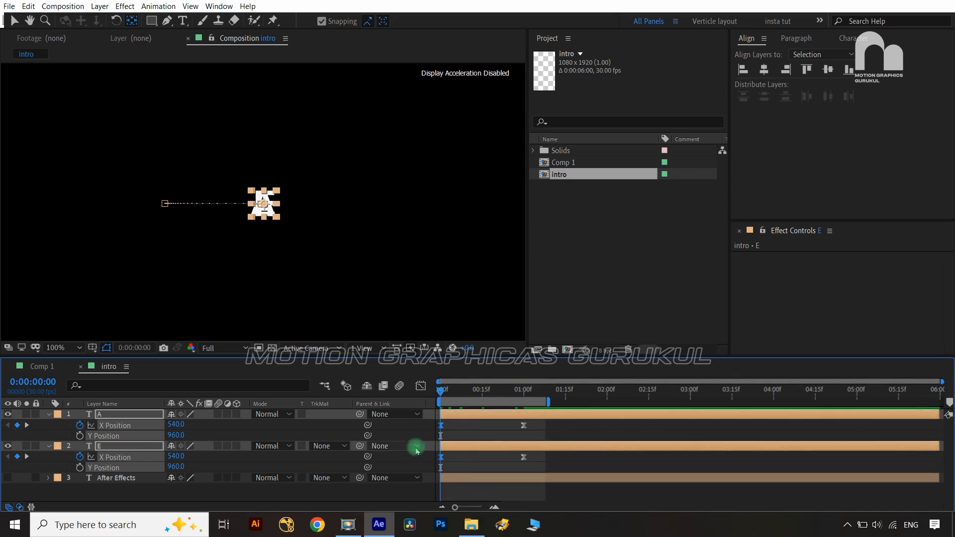
{"action": "left_click", "coordinate": [412, 456]}
{"action": "key", "text": "space"}
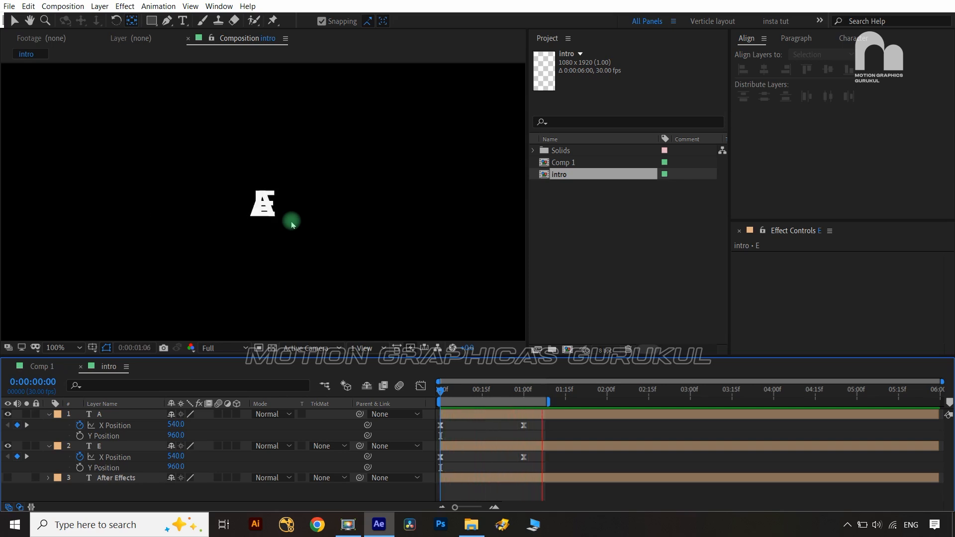
{"action": "key", "text": "space"}
{"action": "left_click", "coordinate": [490, 391]}
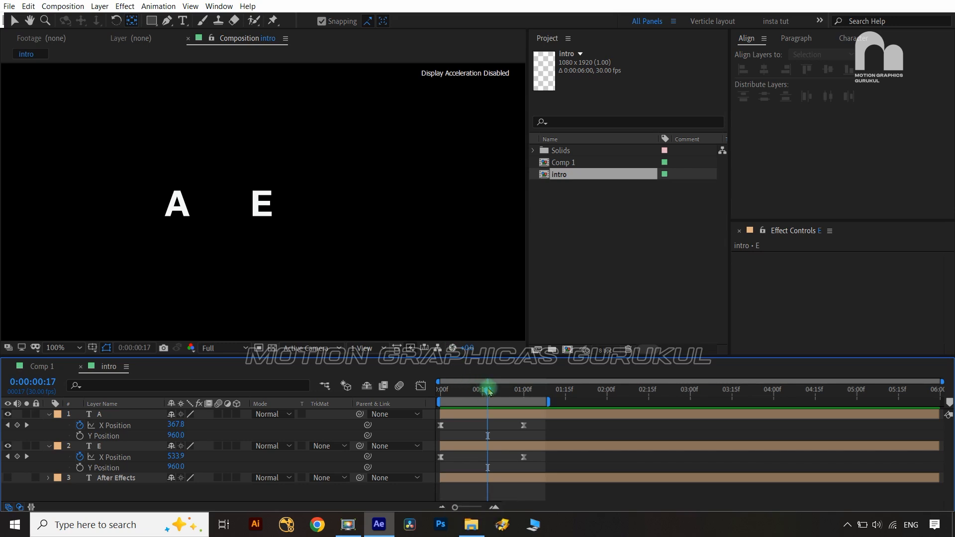
{"action": "left_click_drag", "start_coordinate": [490, 391], "coordinate": [440, 390]}
{"action": "left_click", "coordinate": [347, 170]}
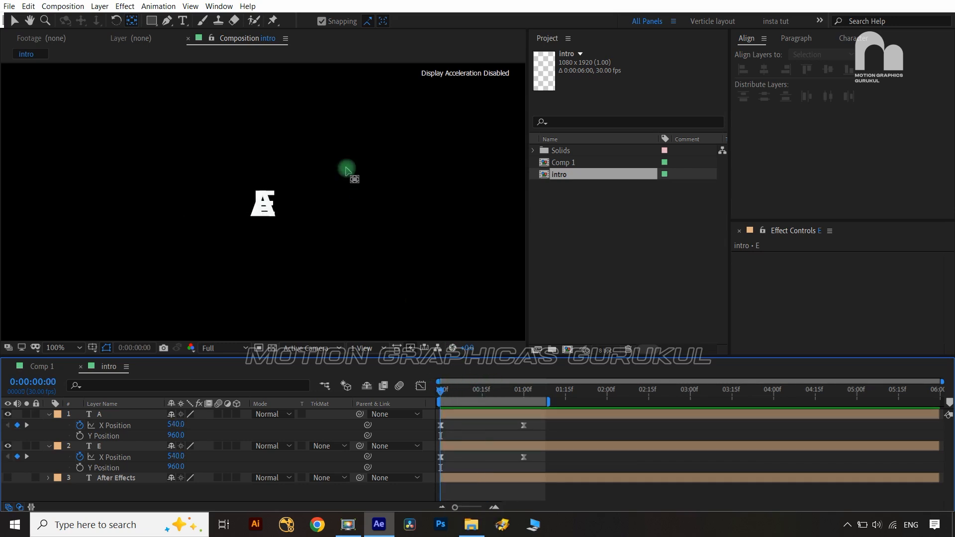
{"action": "left_click", "coordinate": [268, 218]}
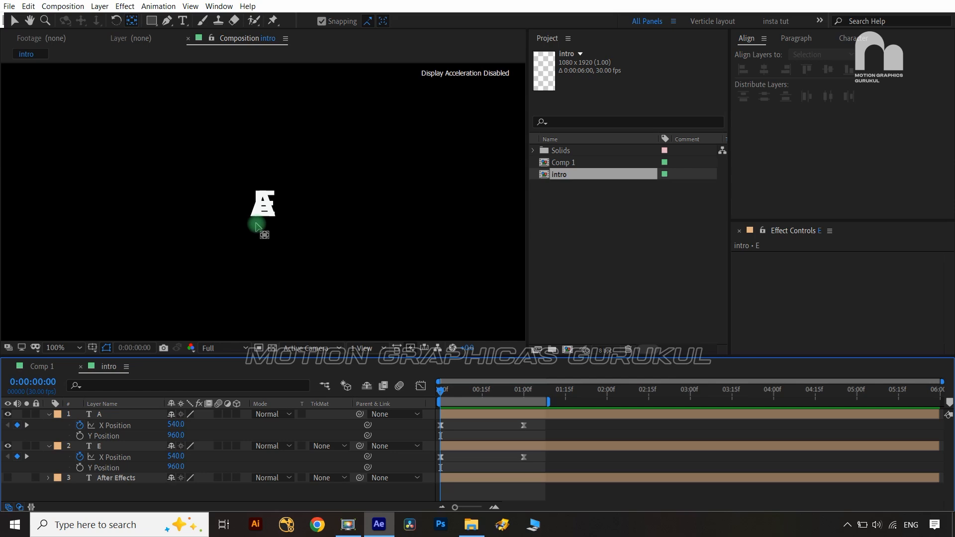
{"action": "left_click", "coordinate": [139, 417]}
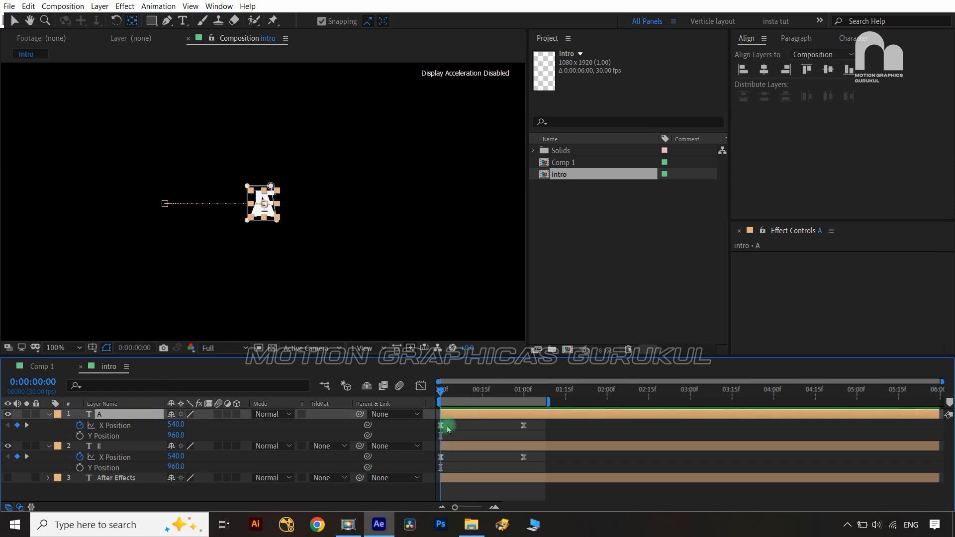
Nudge A to X 520 and E to X 560 so AE sits side by side at frame zero
{"action": "left_click", "coordinate": [278, 434]}
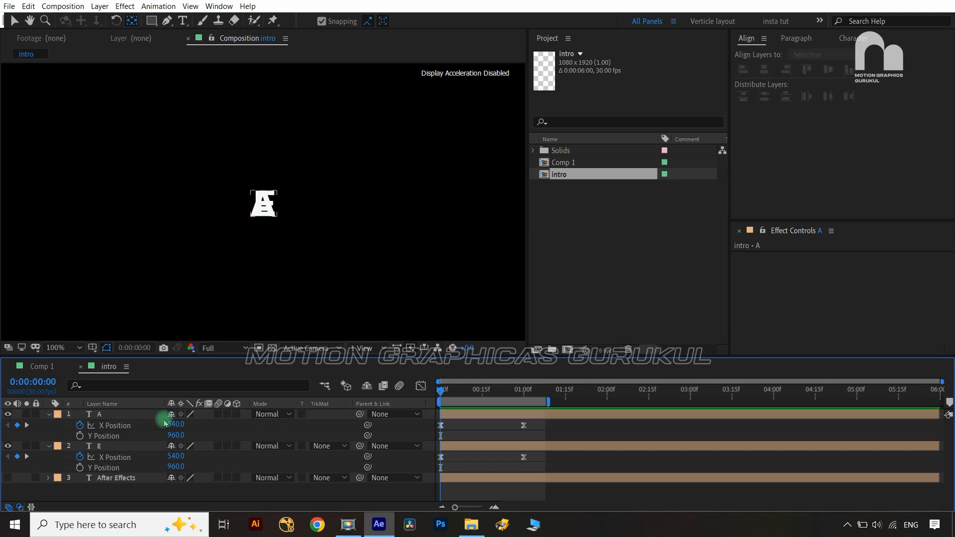
{"action": "left_click", "coordinate": [127, 415]}
{"action": "key", "text": "shift+Left"}
{"action": "key", "text": "shift+Left"}
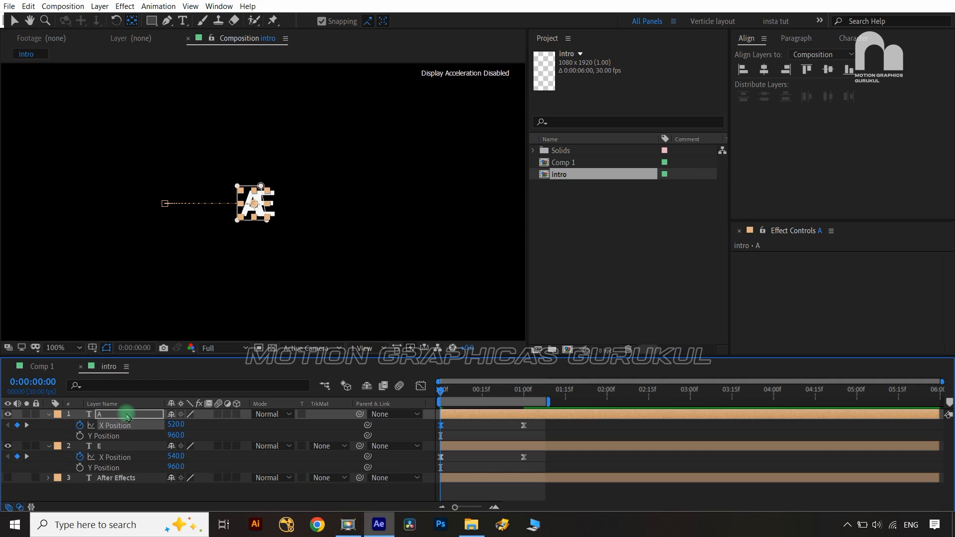
{"action": "left_click", "coordinate": [131, 447]}
{"action": "key", "text": "shift+Right"}
{"action": "key", "text": "shift+Right"}
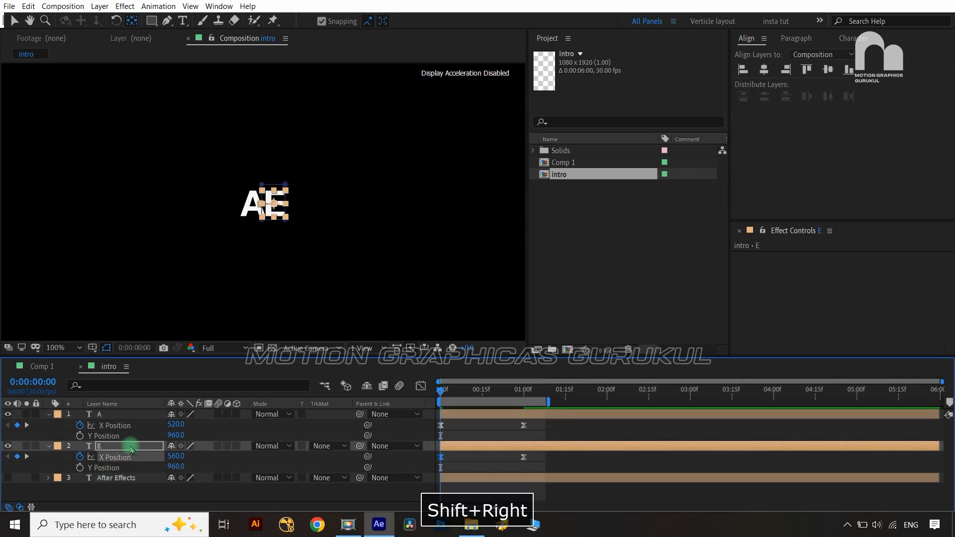
{"action": "left_click", "coordinate": [300, 440]}
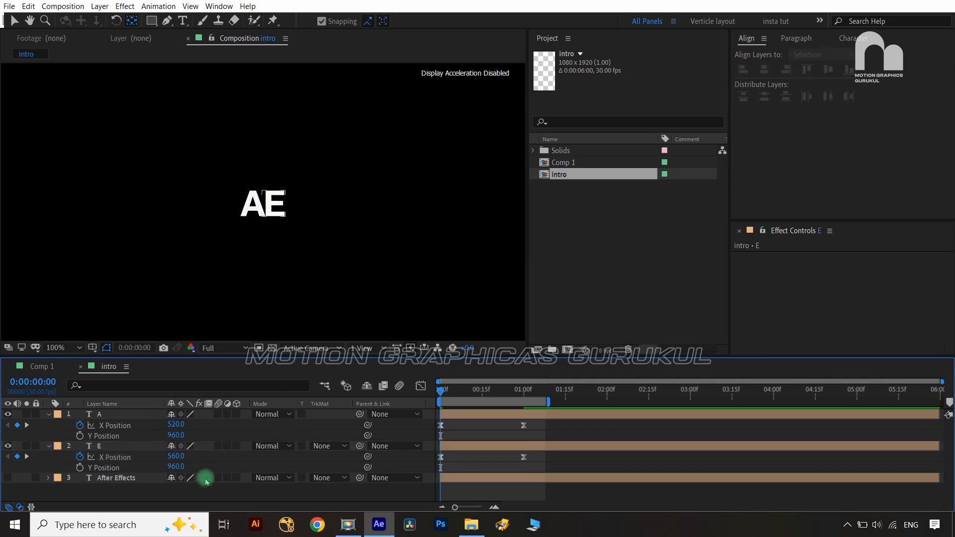
{"action": "left_click", "coordinate": [151, 21]}
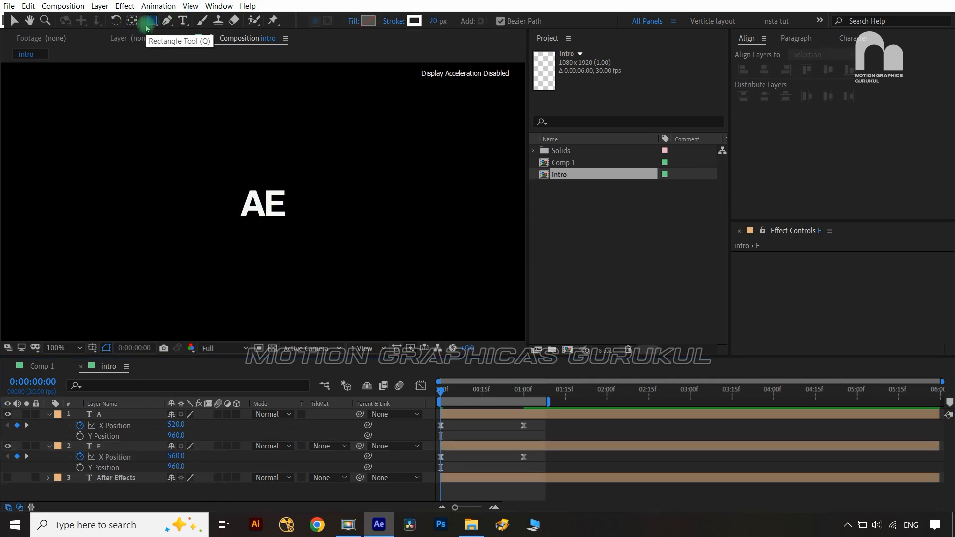
Draw a rectangle around AE, centre it vertically, and expand Rectangle 1's properties
{"action": "left_click_drag", "start_coordinate": [233, 178], "coordinate": [293, 233]}
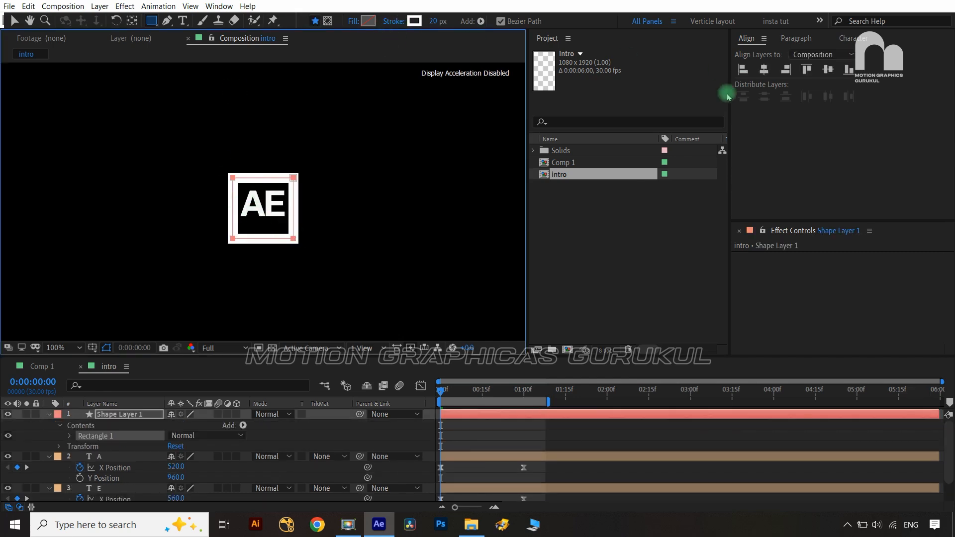
{"action": "left_click", "coordinate": [776, 66]}
{"action": "left_click", "coordinate": [828, 70]}
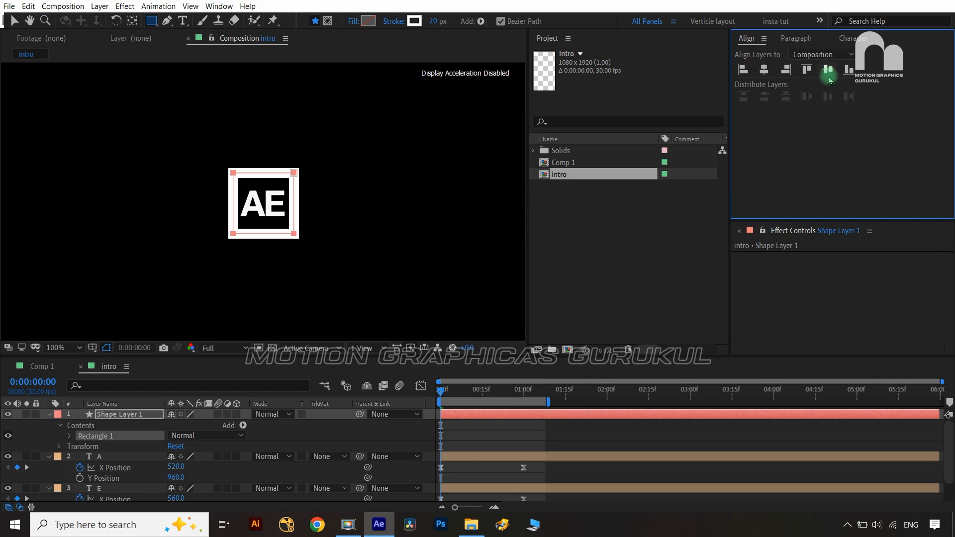
{"action": "left_click", "coordinate": [69, 437]}
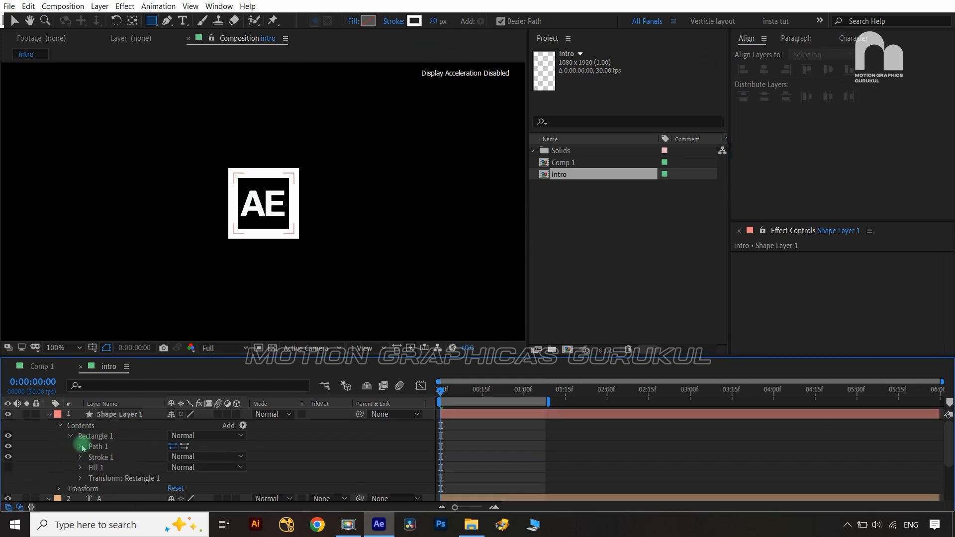
Set the rectangle stroke's Taper Start Length and End Length to 100%
{"action": "left_click", "coordinate": [81, 457]}
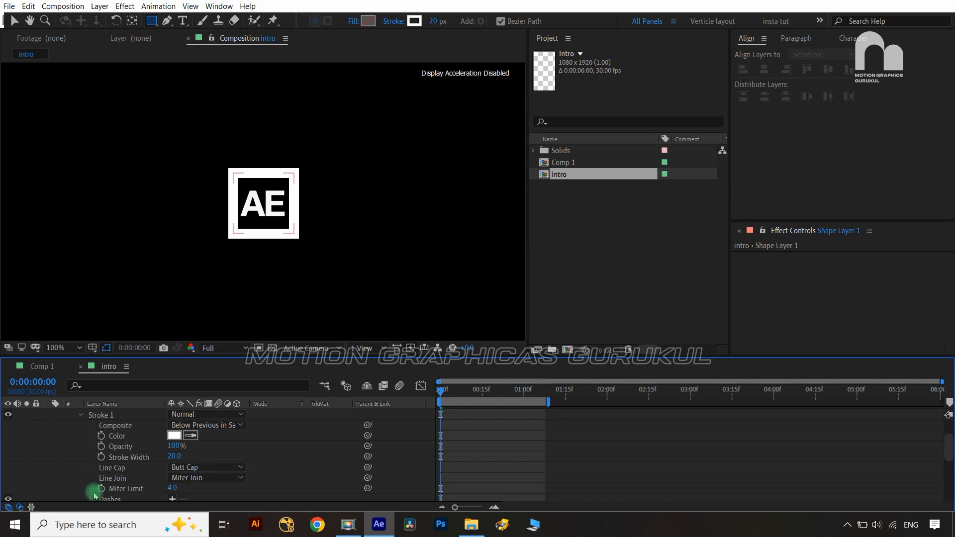
{"action": "scroll", "coordinate": [95, 496], "scroll_direction": "down", "scroll_amount": 4}
{"action": "scroll", "coordinate": [79, 479], "scroll_direction": "up", "scroll_amount": 2}
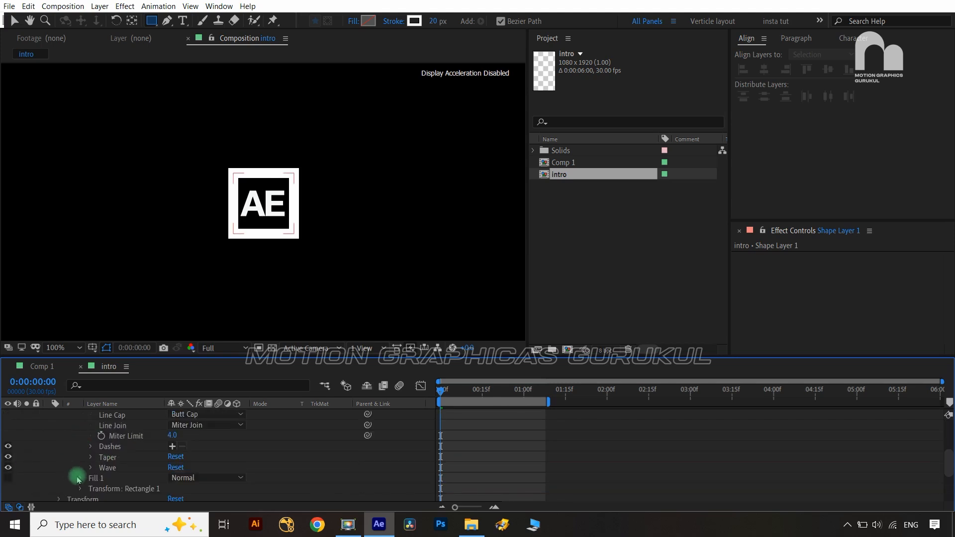
{"action": "left_click", "coordinate": [90, 460]}
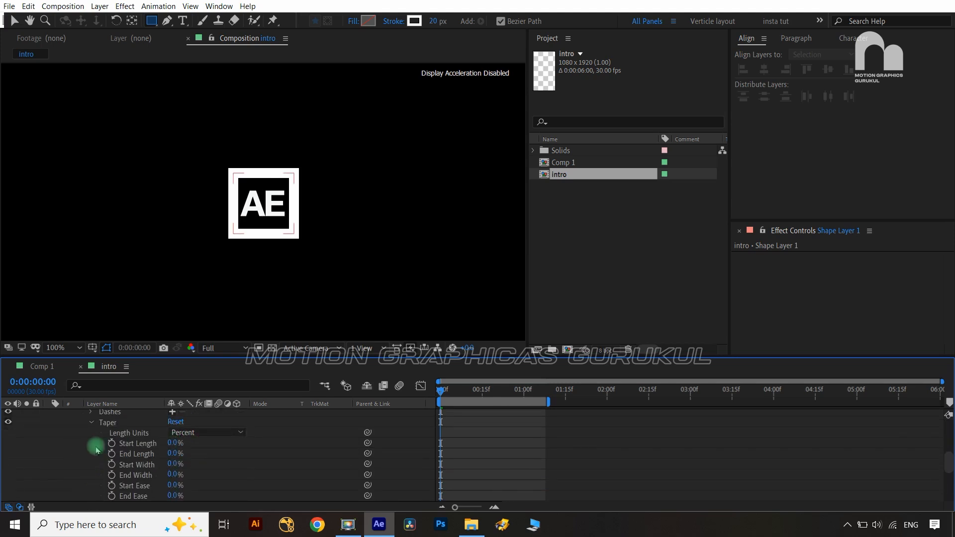
{"action": "left_click", "coordinate": [172, 443]}
{"action": "type", "text": "100"}
{"action": "left_click", "coordinate": [175, 453]}
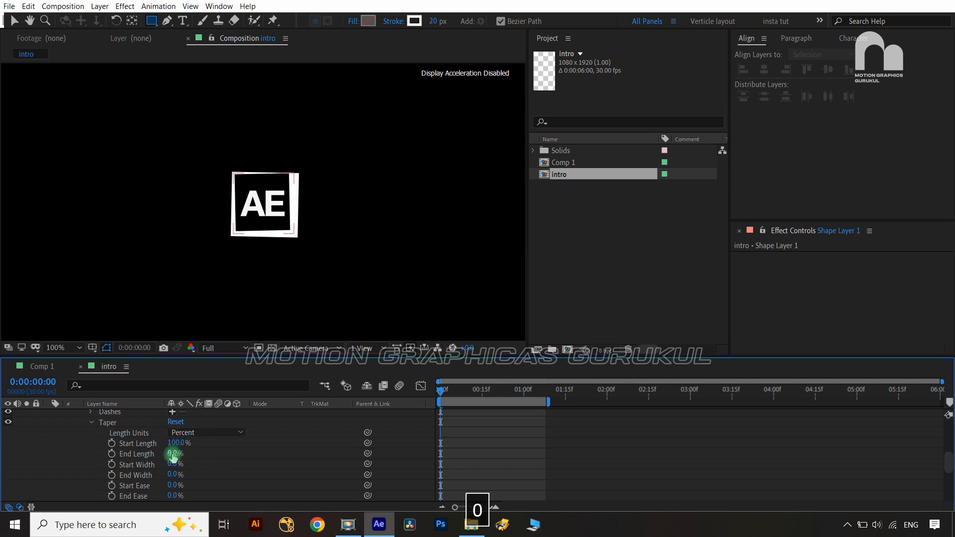
{"action": "type", "text": "100"}
{"action": "left_click", "coordinate": [224, 457]}
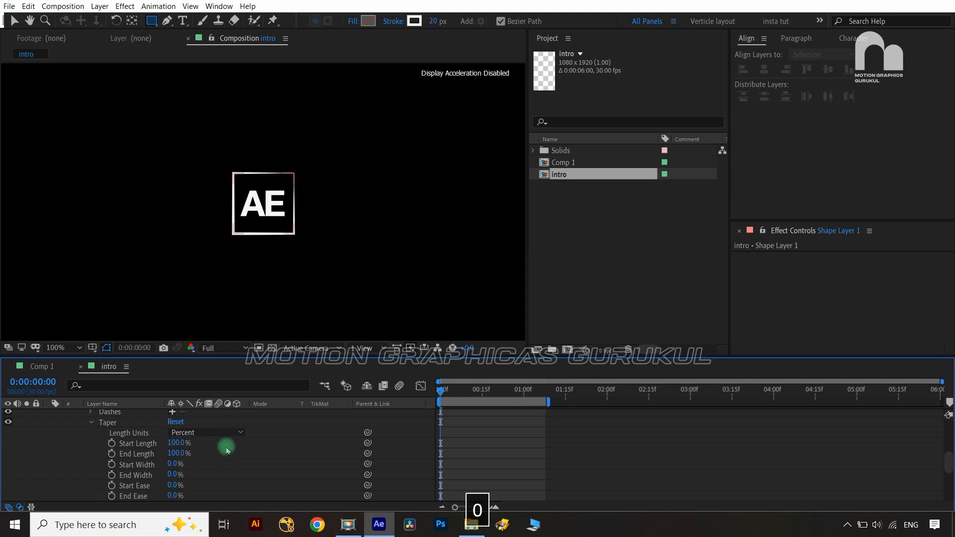
Delete the rectangle's Fill 1
{"action": "scroll", "coordinate": [238, 486], "scroll_direction": "up", "scroll_amount": 5}
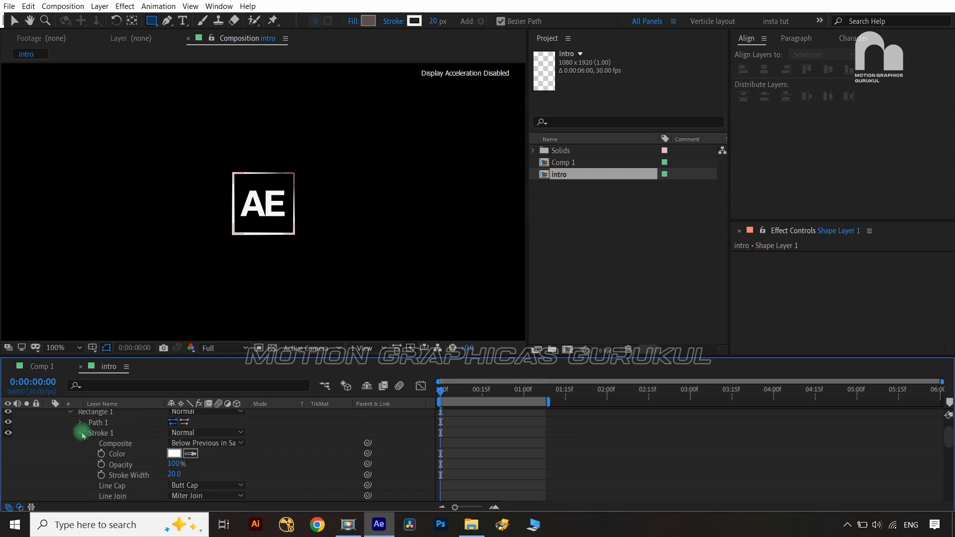
{"action": "left_click", "coordinate": [81, 433]}
{"action": "left_click", "coordinate": [115, 444]}
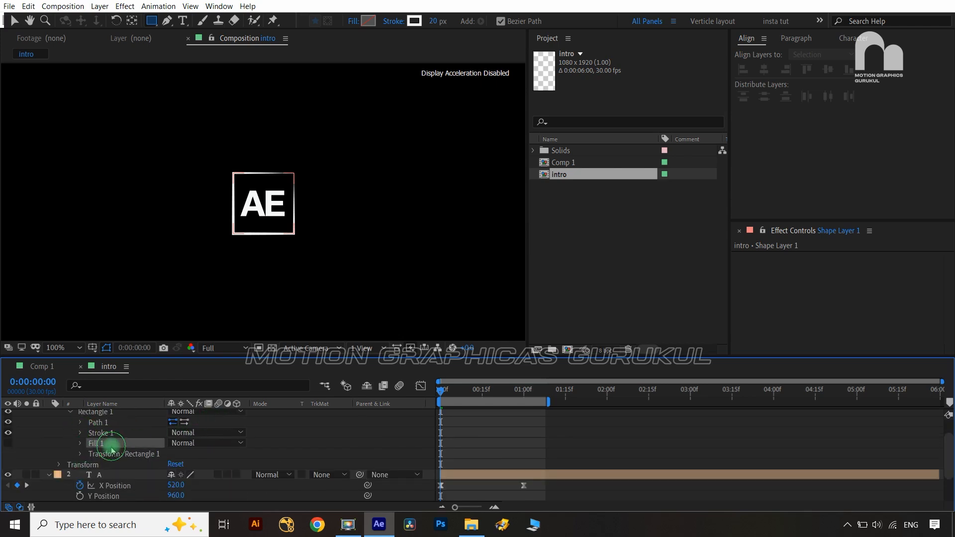
{"action": "key", "text": "Delete"}
Add Trim Paths to Shape Layer 1's rectangle
{"action": "scroll", "coordinate": [274, 438], "scroll_direction": "up", "scroll_amount": 1}
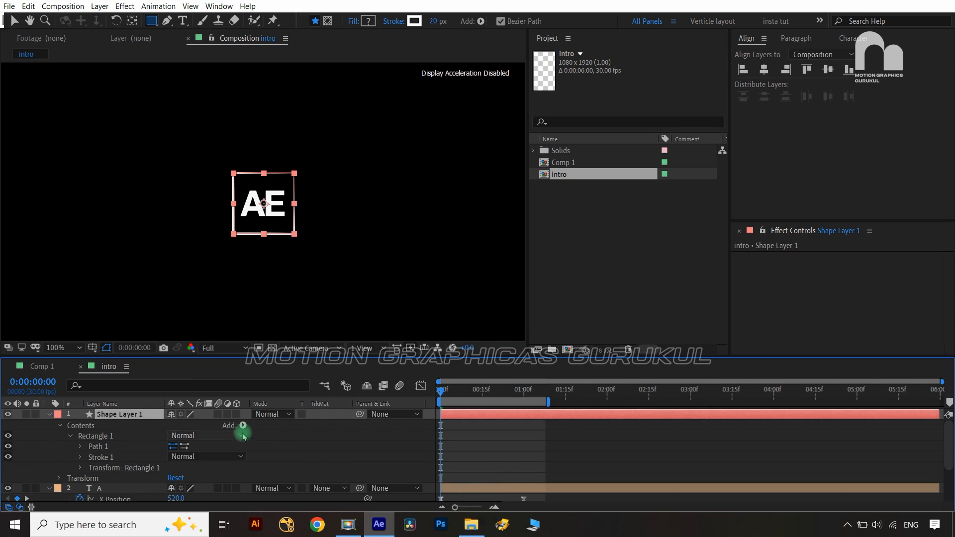
{"action": "left_click", "coordinate": [243, 426]}
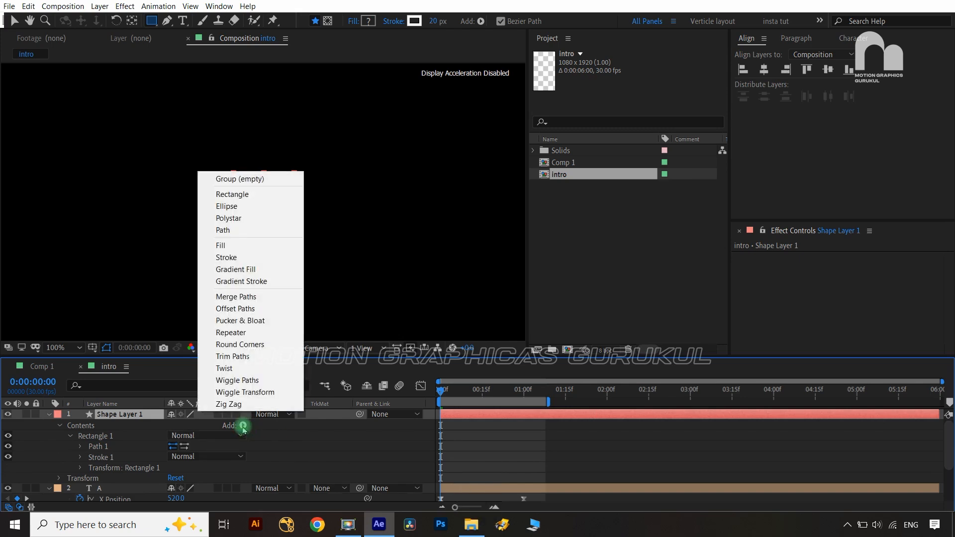
{"action": "left_click", "coordinate": [246, 356]}
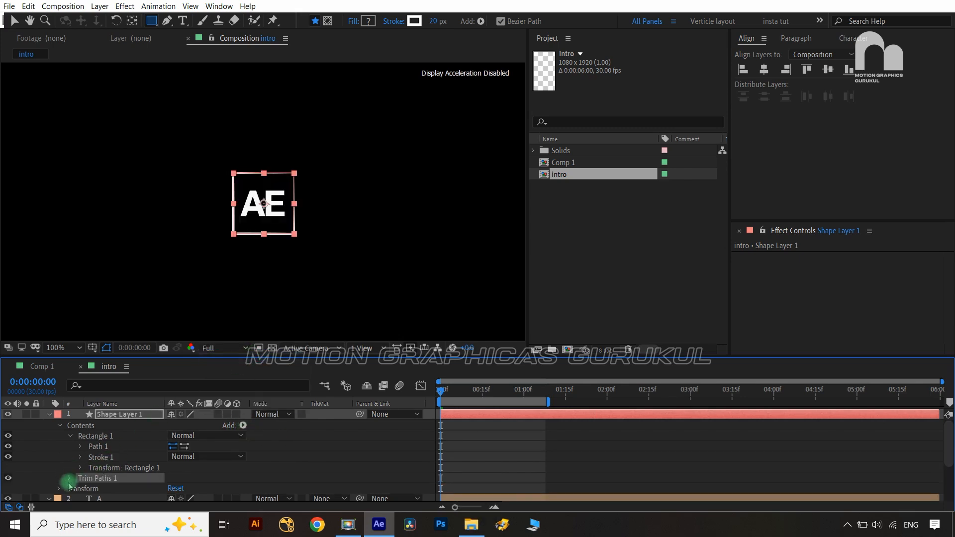
{"action": "left_click", "coordinate": [70, 479]}
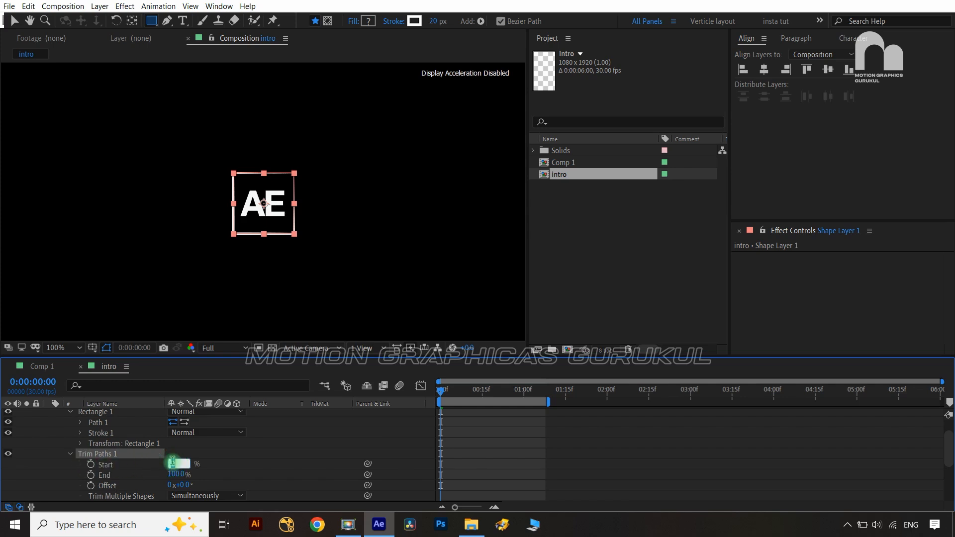
Set Trim Start 75%, End 25%, Offset -45°, and keyframe Start at 0 s
{"action": "type", "text": "75"}
{"action": "left_click", "coordinate": [225, 459]}
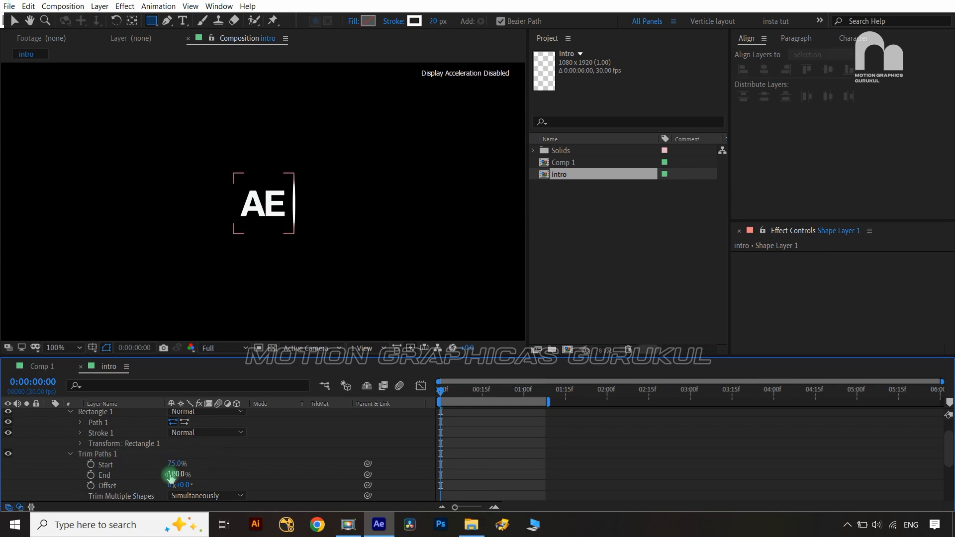
{"action": "type", "text": "25"}
{"action": "left_click", "coordinate": [241, 458]}
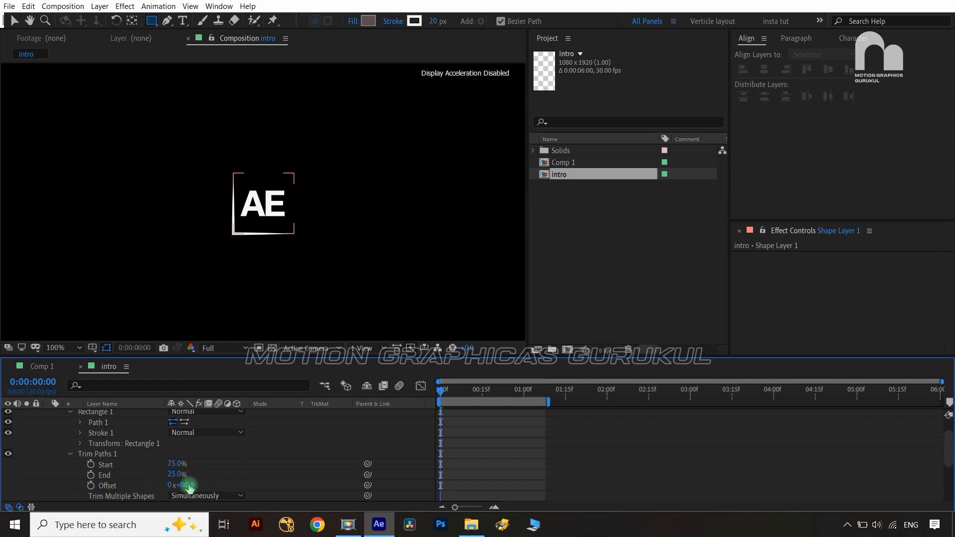
{"action": "type", "text": "-45"}
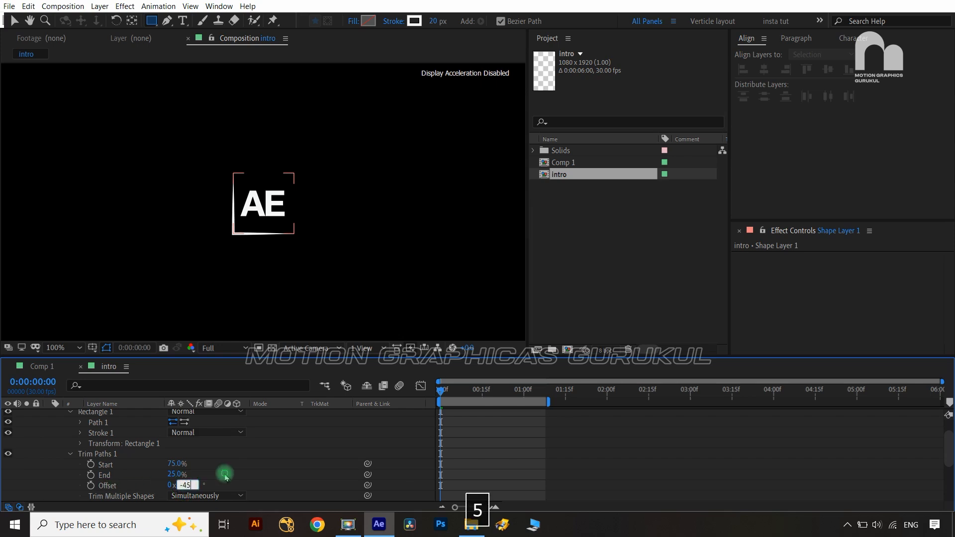
{"action": "key", "text": "Return"}
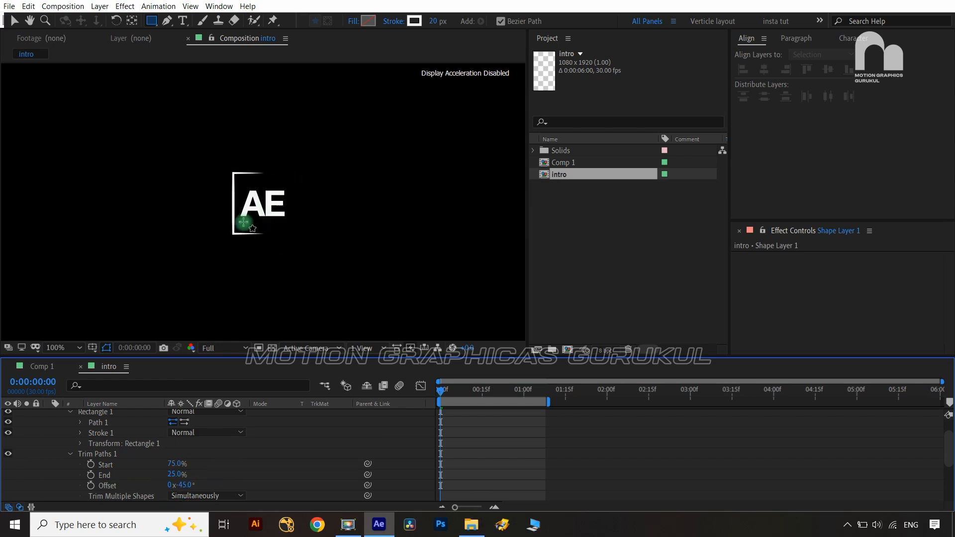
{"action": "left_click", "coordinate": [72, 443]}
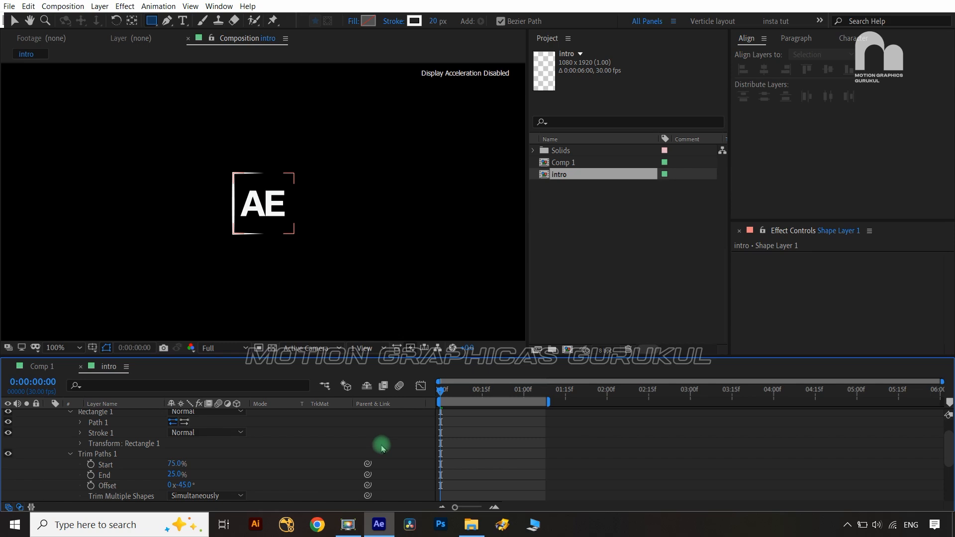
{"action": "left_click", "coordinate": [91, 465]}
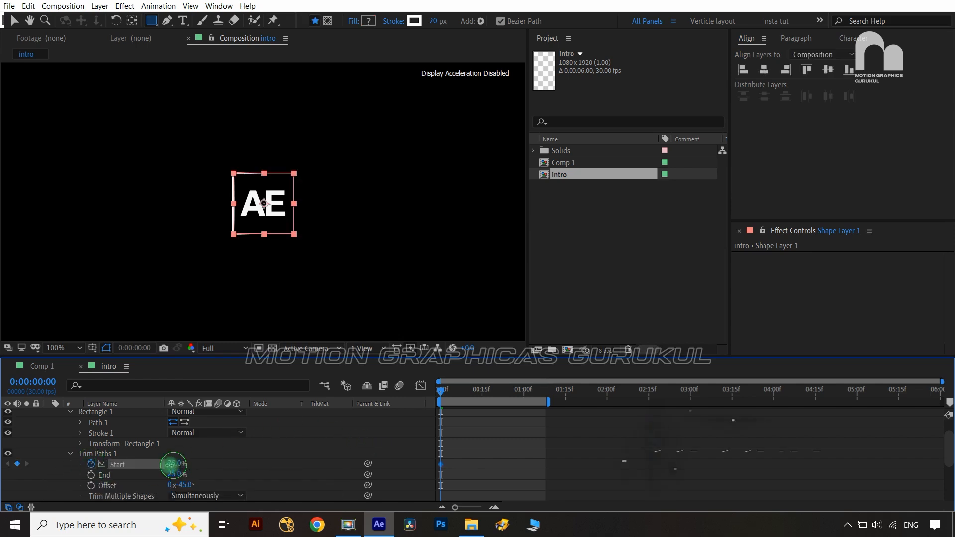
Keyframe Trim End from 75% at frame 0 to 25% at 1:00
{"action": "left_click_drag", "start_coordinate": [170, 464], "coordinate": [213, 459]}
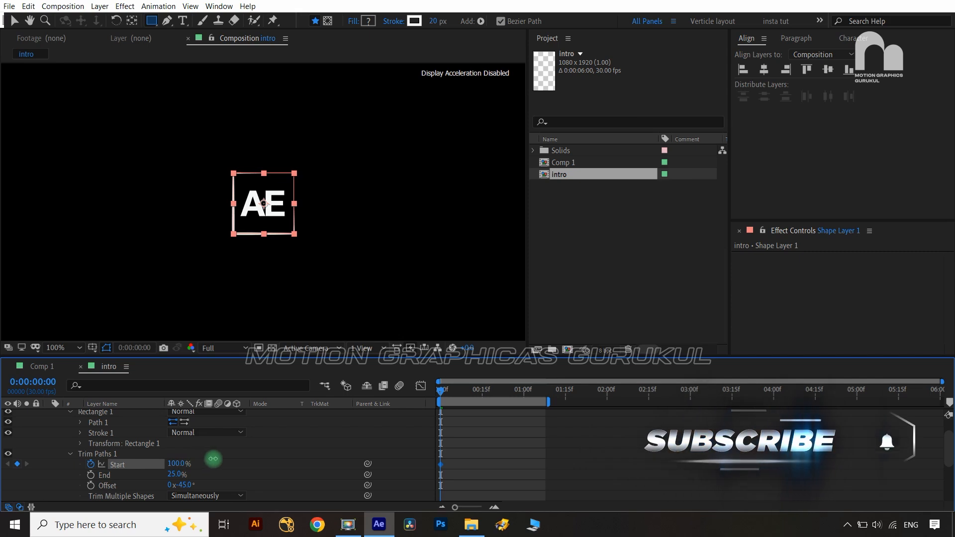
{"action": "key", "text": "ctrl+z"}
{"action": "key", "text": "ctrl+z"}
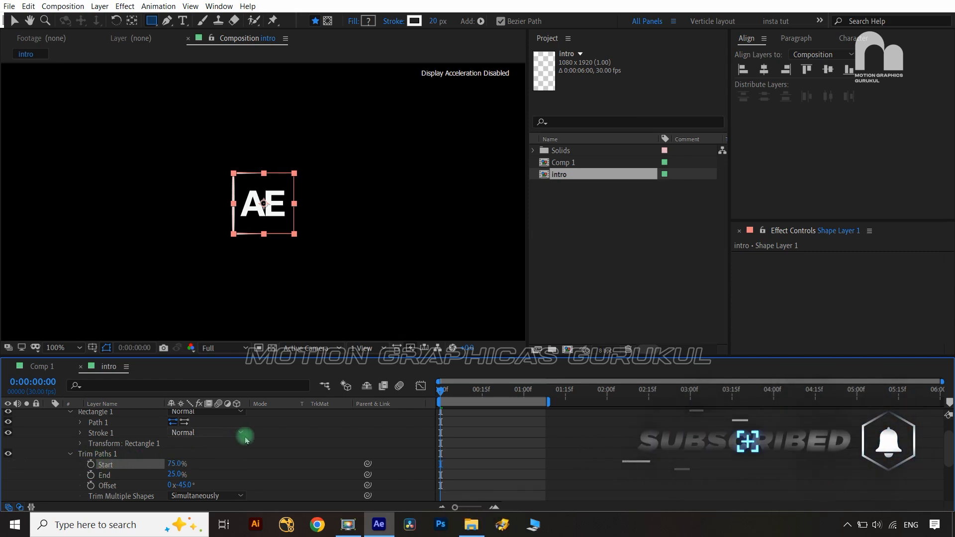
{"action": "left_click_drag", "start_coordinate": [177, 474], "coordinate": [205, 468]}
{"action": "type", "text": "7"}
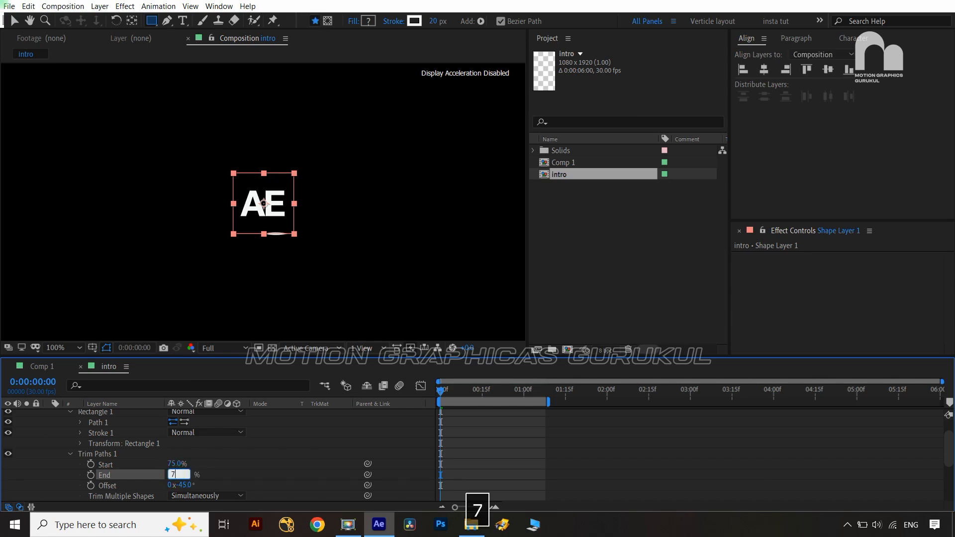
{"action": "type", "text": "4"}
{"action": "key", "text": "BackSpace"}
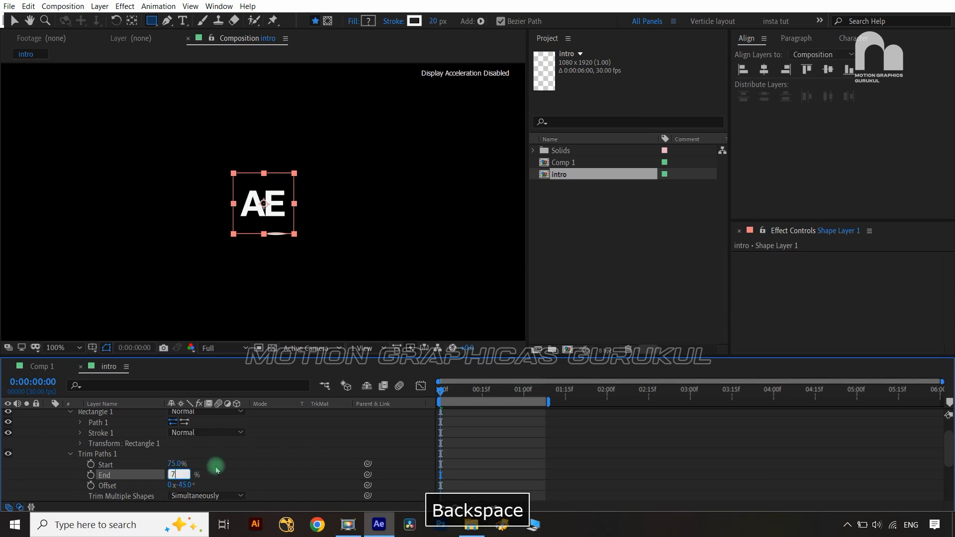
{"action": "type", "text": "5"}
{"action": "left_click", "coordinate": [234, 465]}
{"action": "left_click", "coordinate": [91, 475]}
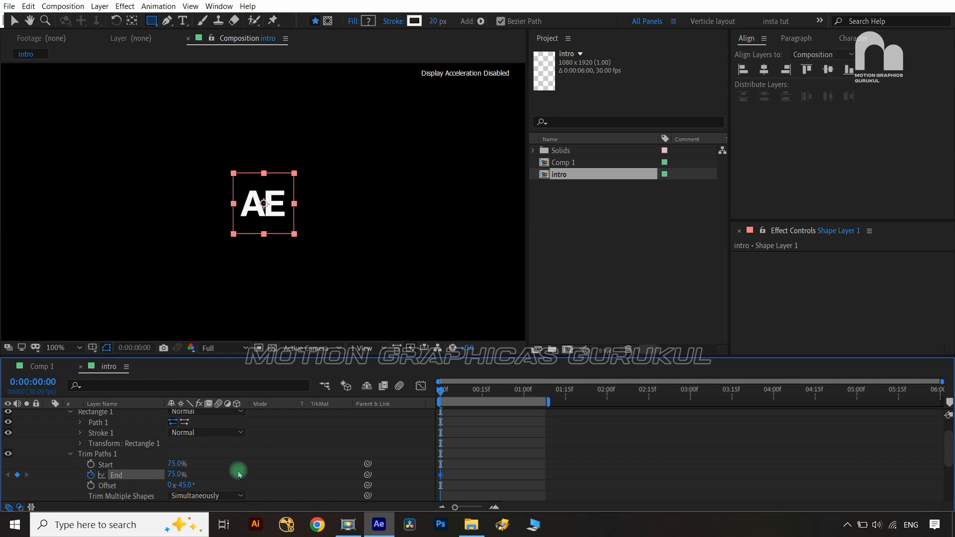
{"action": "key", "text": "shift+Page_Down"}
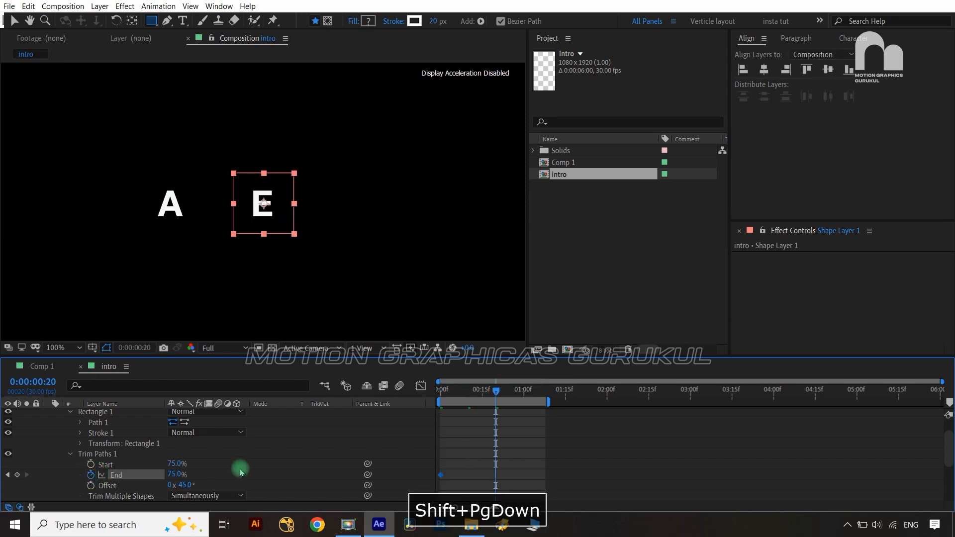
{"action": "key", "text": "shift+Page_Down"}
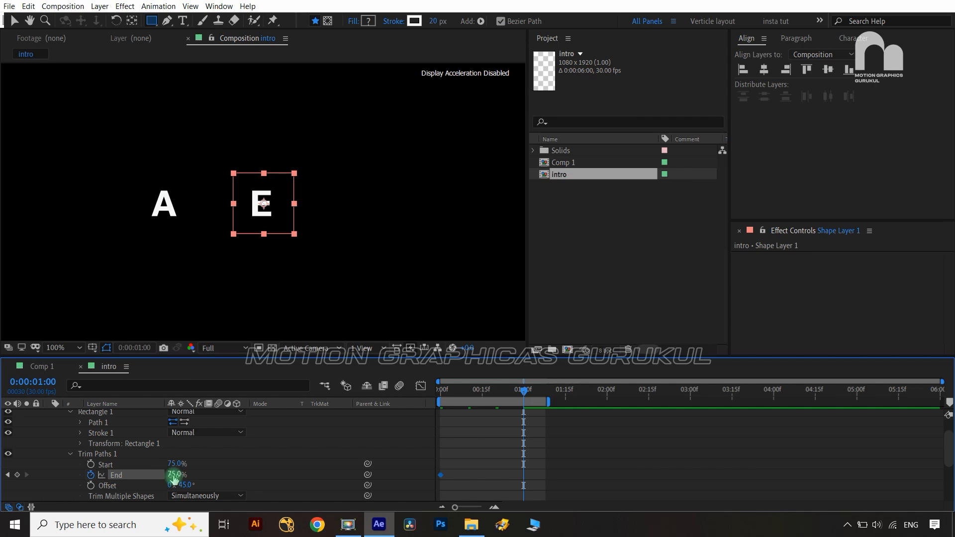
{"action": "type", "text": "25"}
{"action": "key", "text": "Return"}
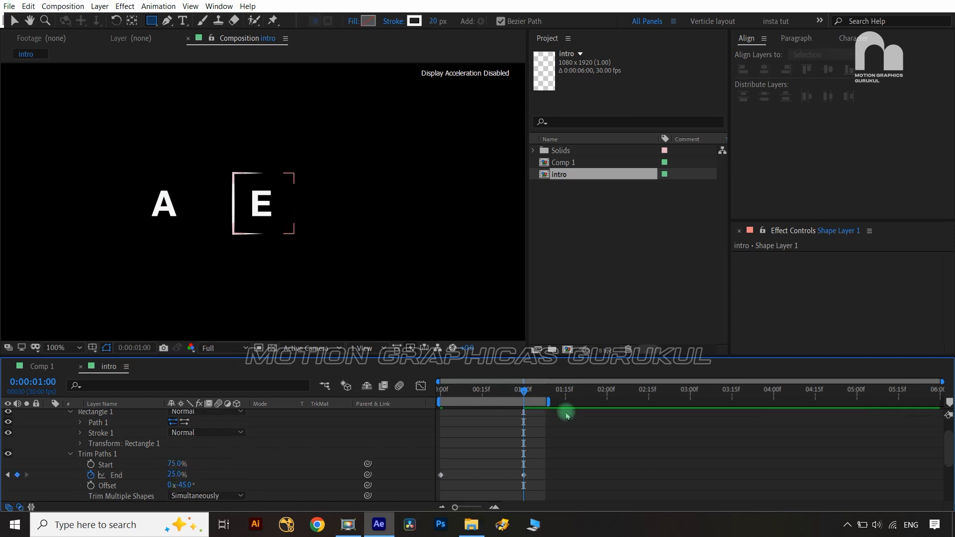
Keyframe Trim Start from 75% at 0:10 to 25% at 1:10
{"action": "key", "text": "shift+Page_Up"}
{"action": "key", "text": "shift+Page_Up"}
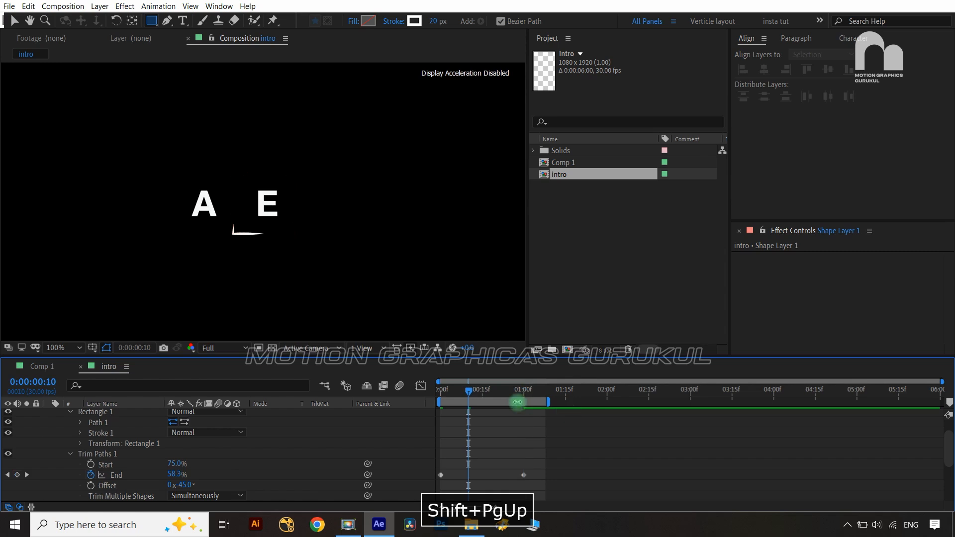
{"action": "left_click", "coordinate": [91, 465]}
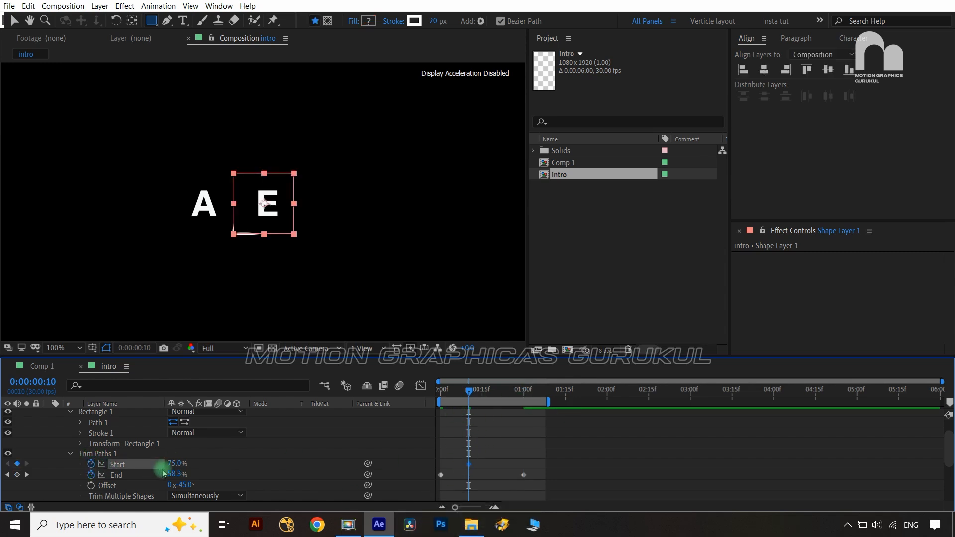
{"action": "key", "text": "shift+Page_Down"}
{"action": "key", "text": "shift+Page_Down"}
{"action": "key", "text": "shift+Page_Down"}
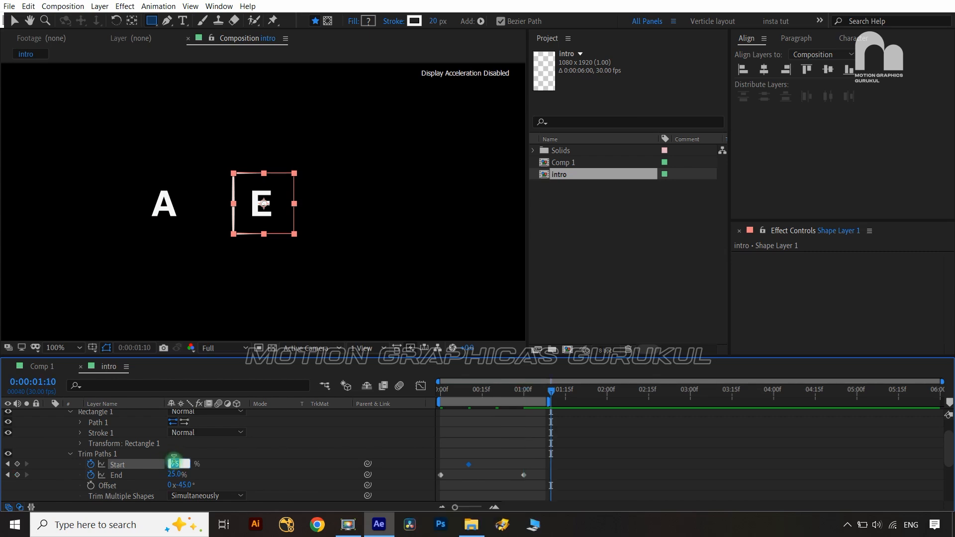
{"action": "type", "text": "25"}
{"action": "key", "text": "Return"}
Apply Easy Ease (F9) to all Trim Paths keyframes and view their speed graph
{"action": "left_click", "coordinate": [302, 156]}
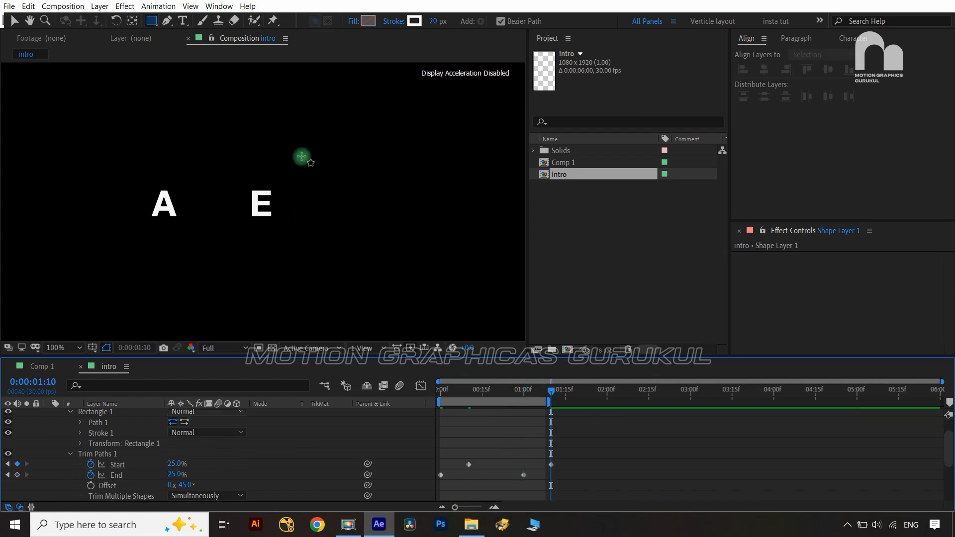
{"action": "left_click_drag", "start_coordinate": [594, 452], "coordinate": [426, 492]}
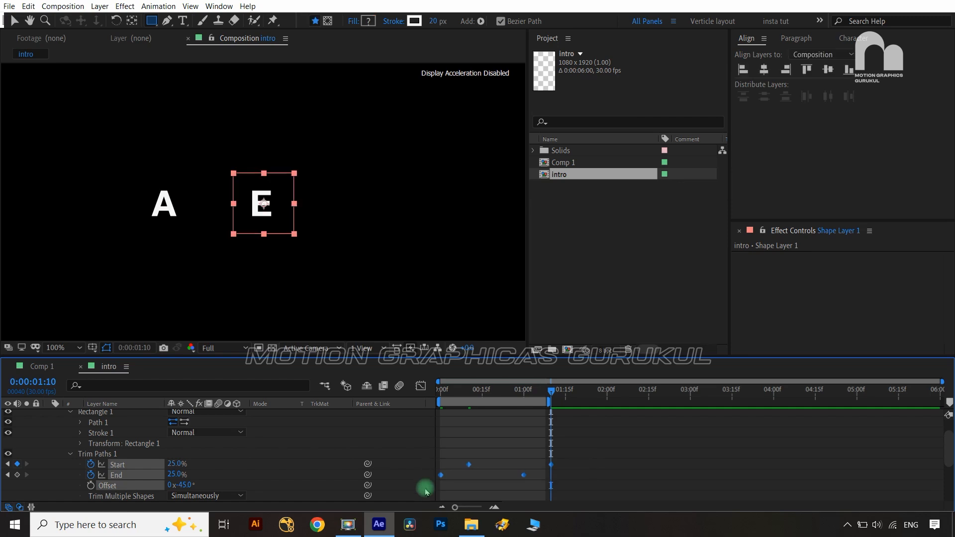
{"action": "key", "text": "F9"}
{"action": "left_click", "coordinate": [420, 386]}
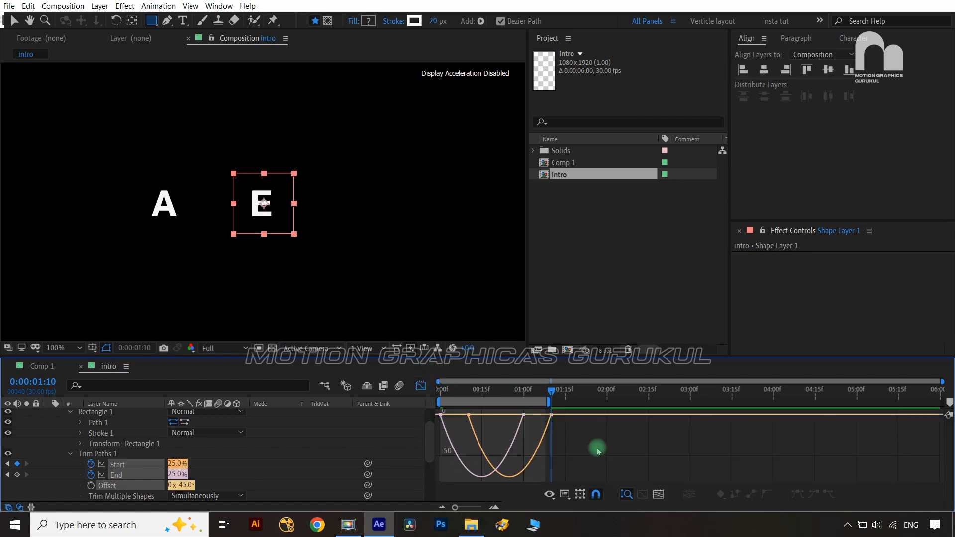
Stretch the Trim Paths easing influence to about 42% and extend the work area to 1:20
{"action": "left_click_drag", "start_coordinate": [596, 449], "coordinate": [489, 416]}
{"action": "left_click", "coordinate": [422, 385]}
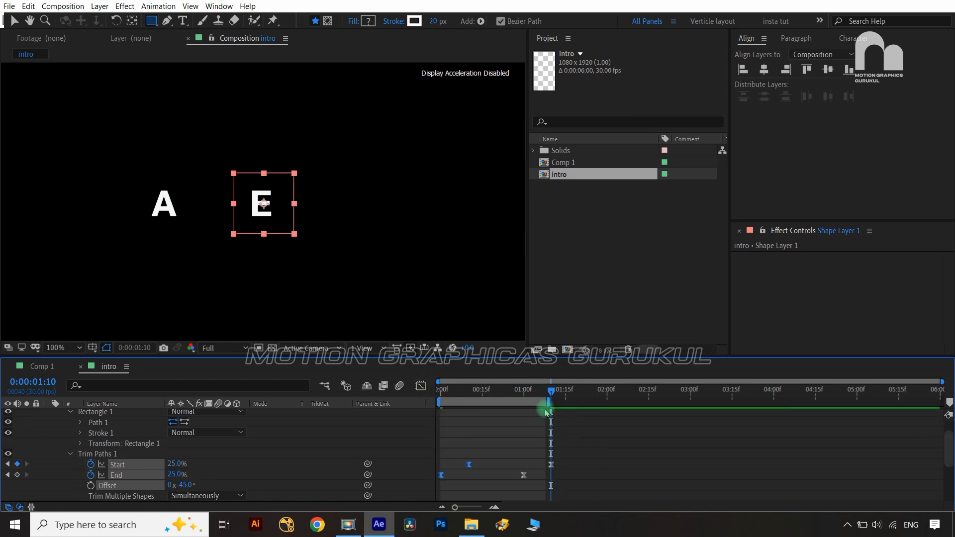
{"action": "left_click_drag", "start_coordinate": [550, 404], "coordinate": [429, 395]}
{"action": "scroll", "coordinate": [65, 438], "scroll_direction": "up", "scroll_amount": 2}
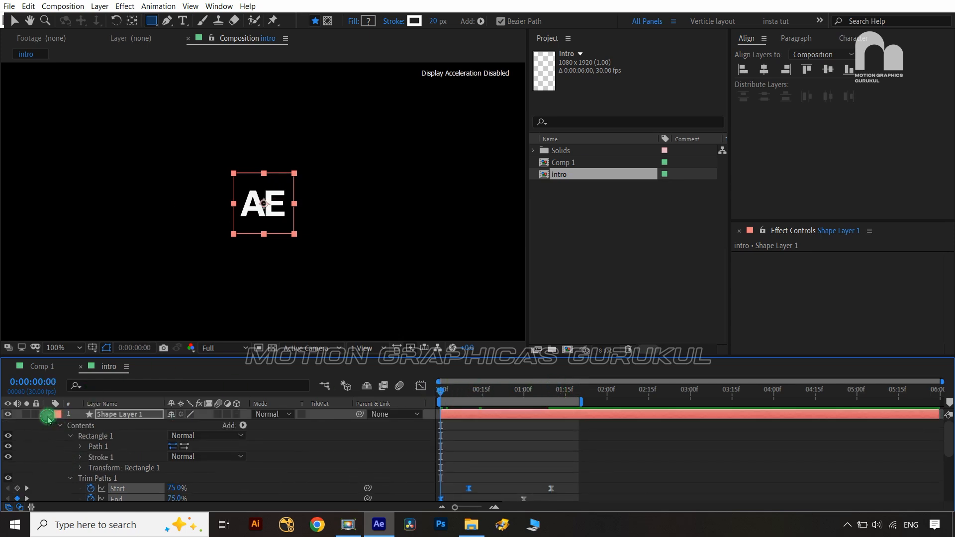
Drag the A and E X Position keyframes later to start around 2:10
{"action": "left_click", "coordinate": [48, 416]}
{"action": "left_click", "coordinate": [129, 425]}
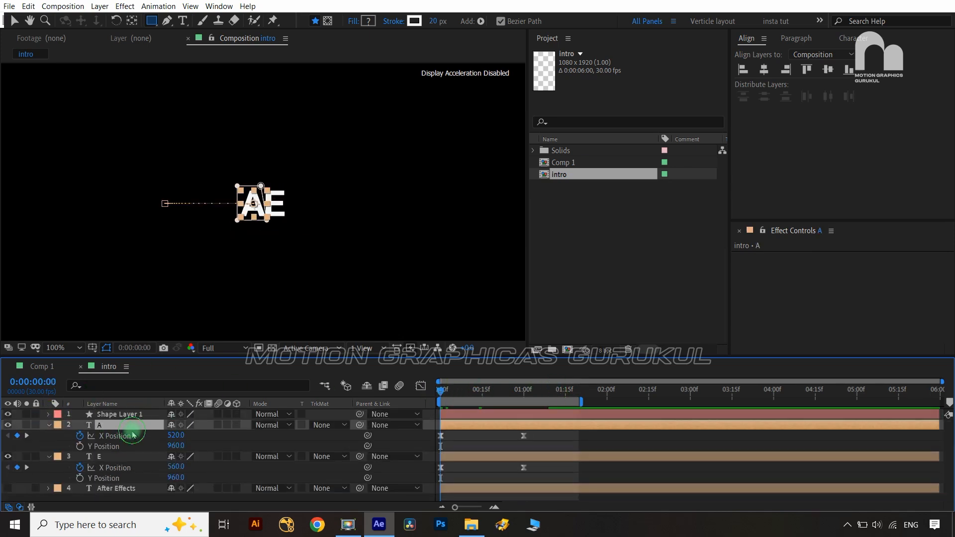
{"action": "left_click", "coordinate": [132, 458], "text": "shift"}
{"action": "left_click_drag", "start_coordinate": [545, 436], "coordinate": [434, 477]}
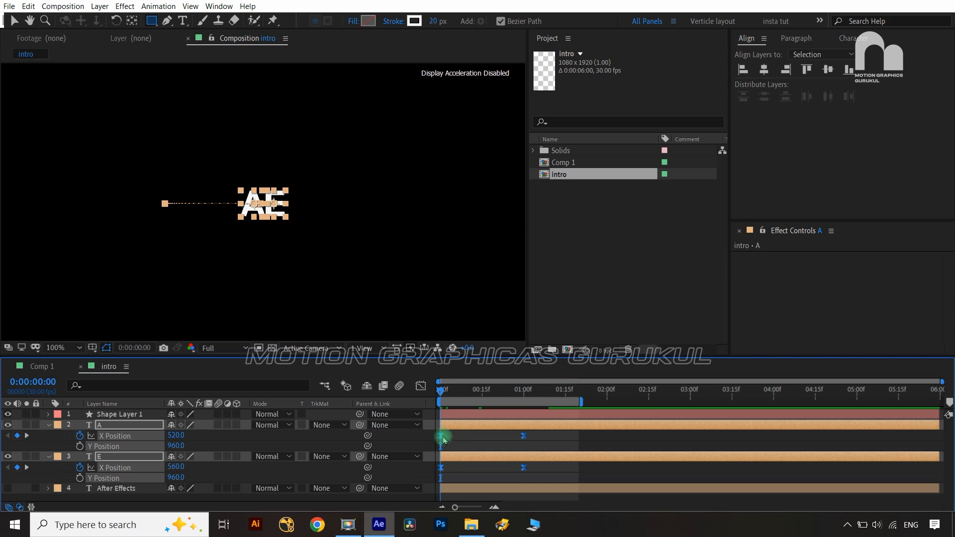
{"action": "left_click_drag", "start_coordinate": [444, 440], "coordinate": [627, 440]}
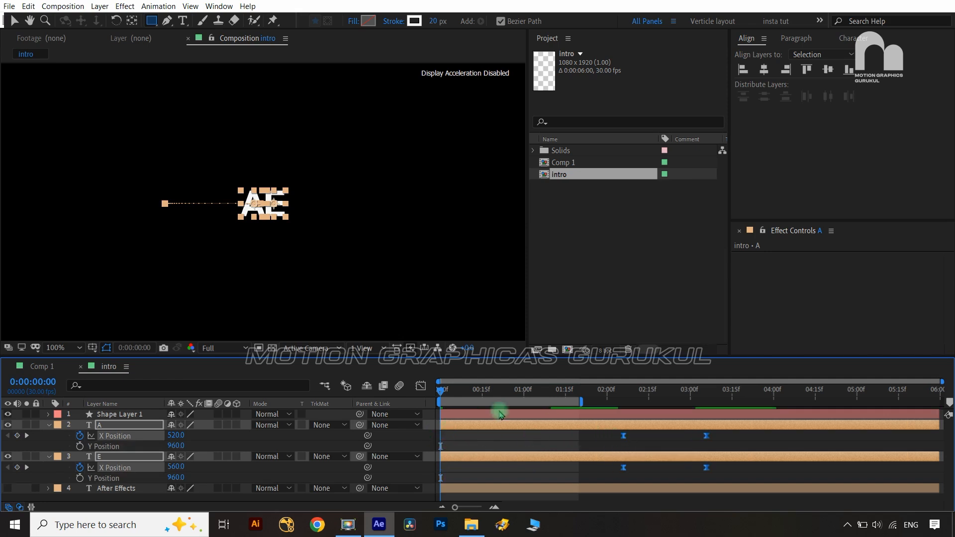
Duplicate Shape Layer 1 and rotate the copy 180°
{"action": "left_click", "coordinate": [146, 417]}
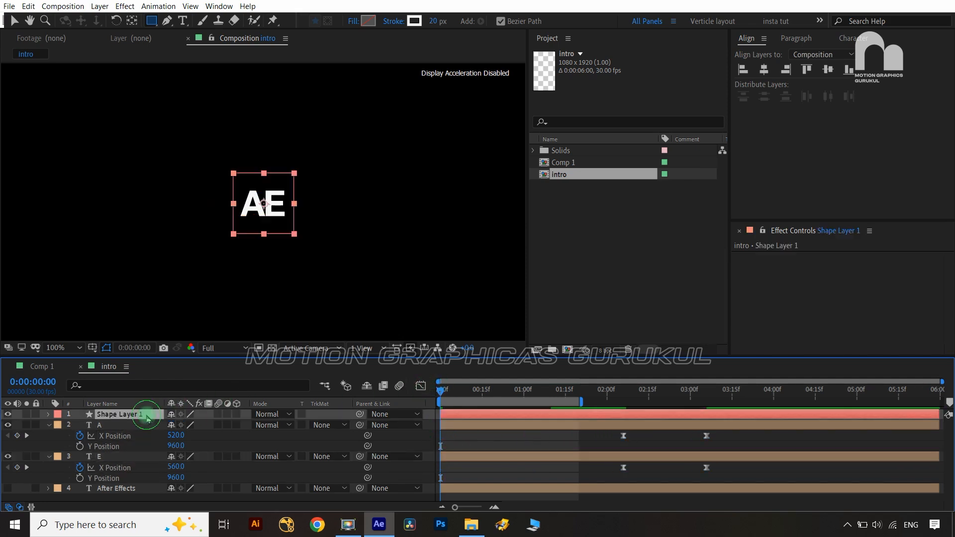
{"action": "key", "text": "u"}
{"action": "left_click", "coordinate": [110, 415]}
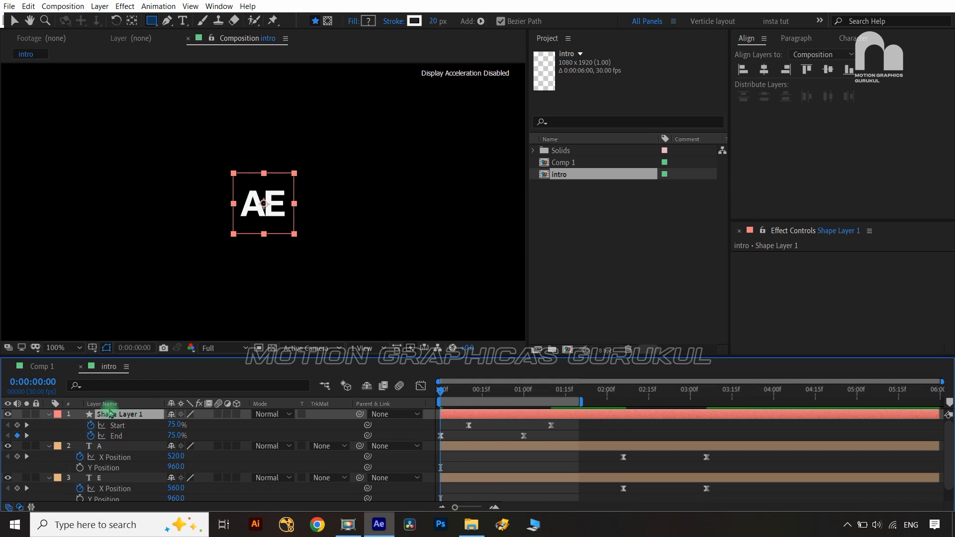
{"action": "key", "text": "ctrl+d"}
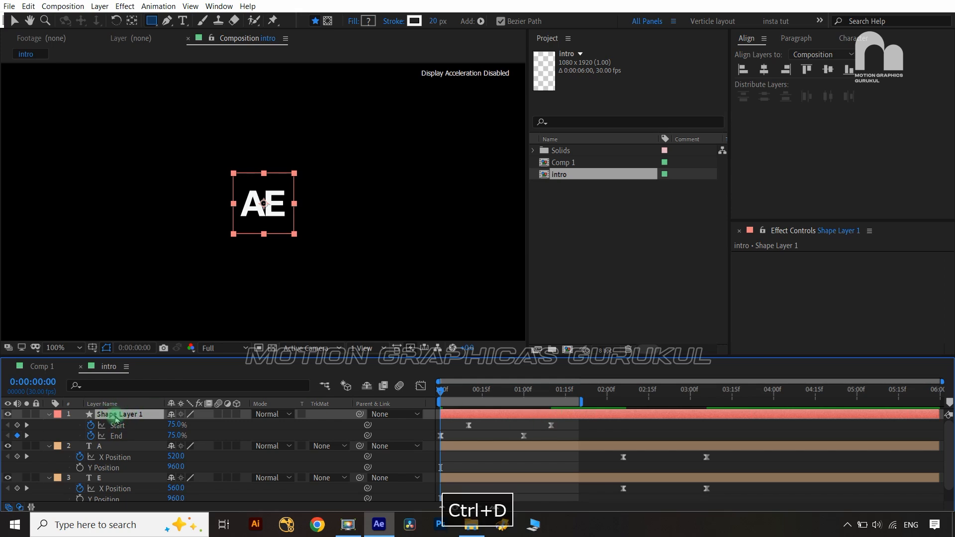
{"action": "left_click", "coordinate": [214, 431]}
{"action": "left_click", "coordinate": [126, 415]}
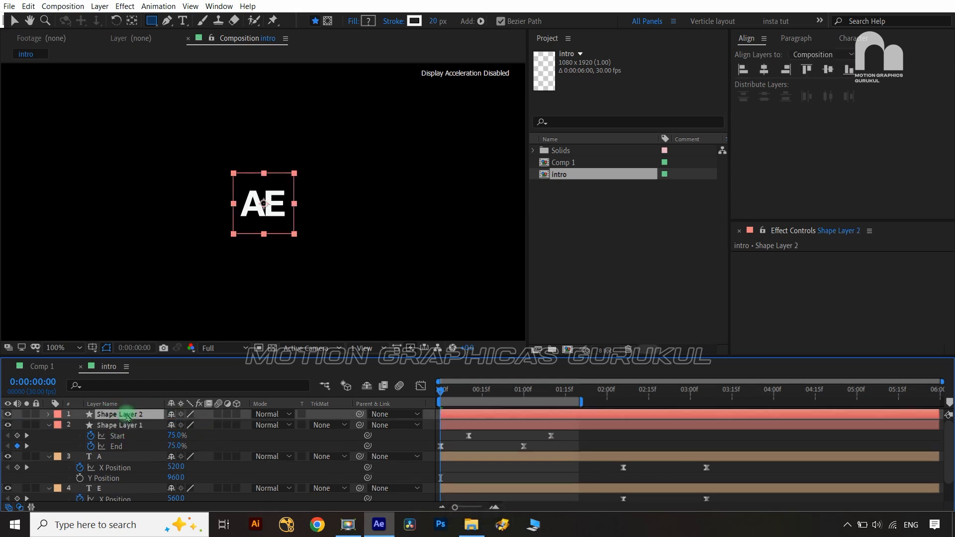
{"action": "key", "text": "r"}
{"action": "left_click", "coordinate": [191, 429]}
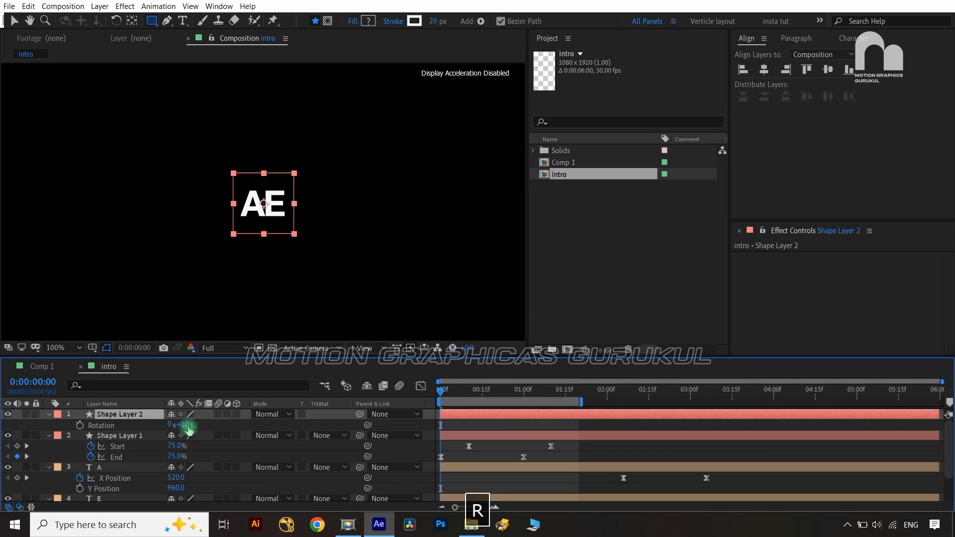
{"action": "type", "text": "1"}
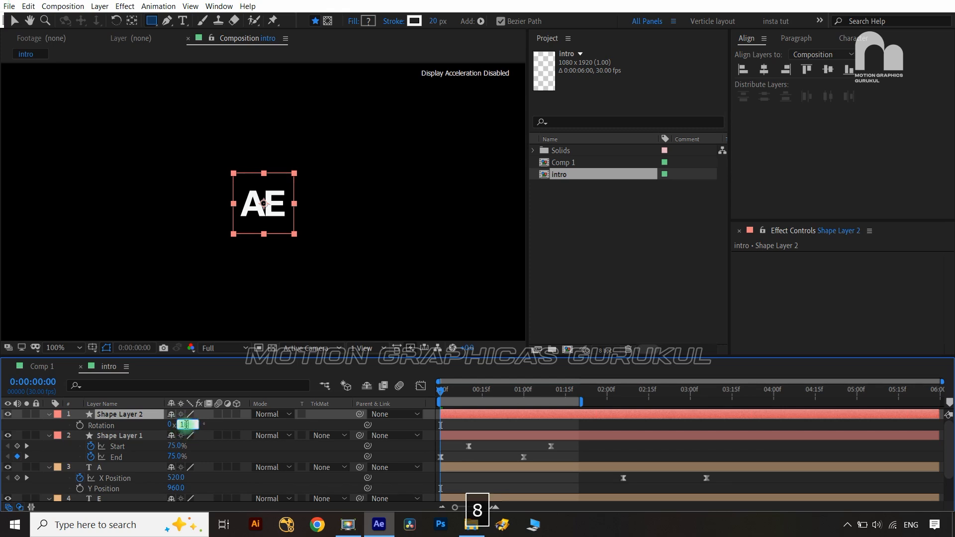
{"action": "type", "text": "80"}
{"action": "left_click", "coordinate": [378, 430]}
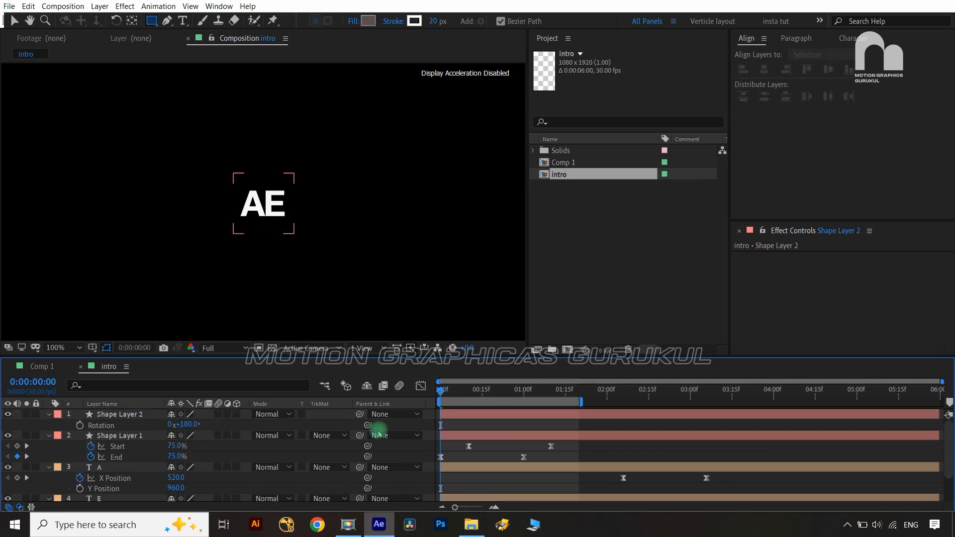
Preview the bracket animation, then open Comp 1 and extend its work area to about 2:15
{"action": "key", "text": "space"}
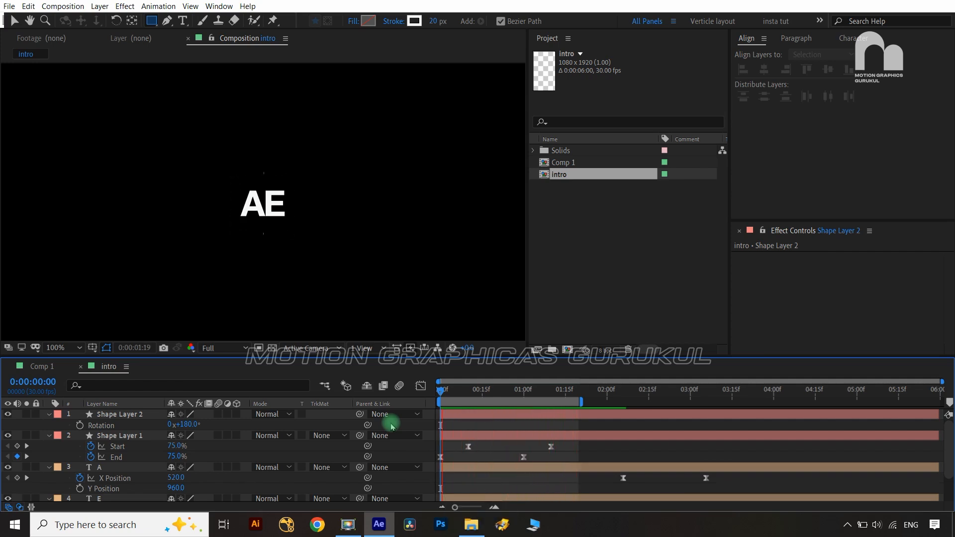
{"action": "key", "text": "space"}
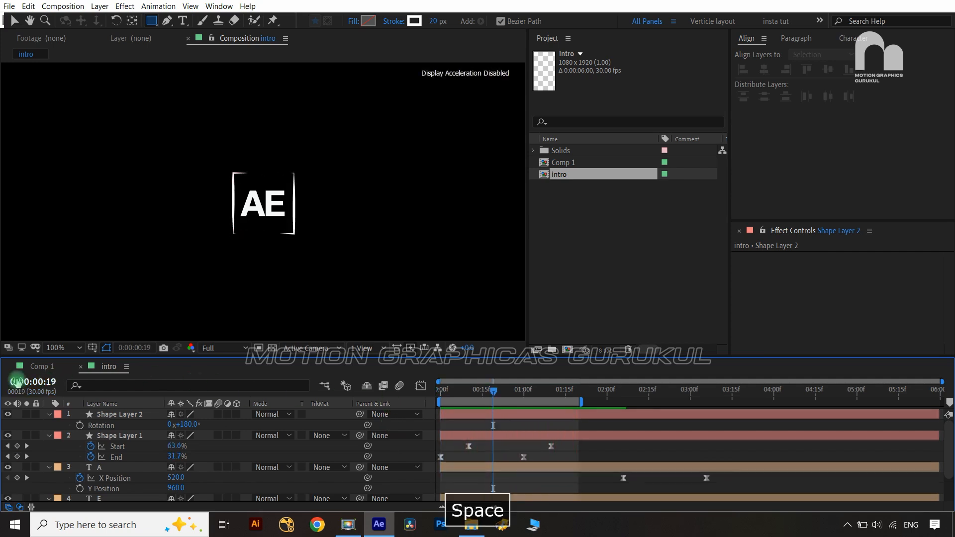
{"action": "left_click", "coordinate": [43, 367]}
{"action": "left_click_drag", "start_coordinate": [441, 401], "coordinate": [577, 390]}
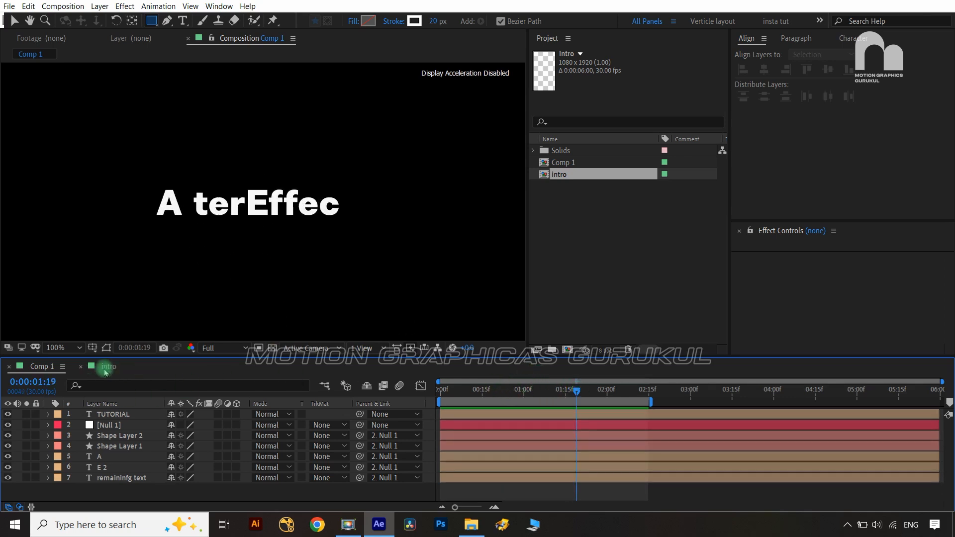
Switch back to the intro composition, deselect the brackets and return the playhead to the start
{"action": "left_click", "coordinate": [107, 366]}
{"action": "left_click", "coordinate": [498, 400]}
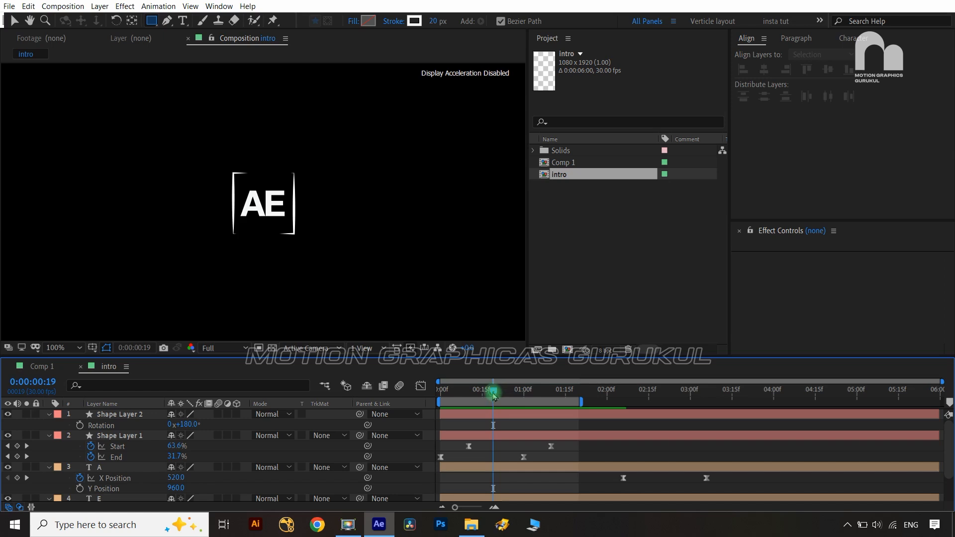
{"action": "mouse_move", "coordinate": [494, 396]}
{"action": "left_mouse_down"}
{"action": "mouse_move", "coordinate": [435, 394]}
{"action": "mouse_move", "coordinate": [521, 400]}
{"action": "mouse_move", "coordinate": [441, 405]}
{"action": "left_mouse_up"}
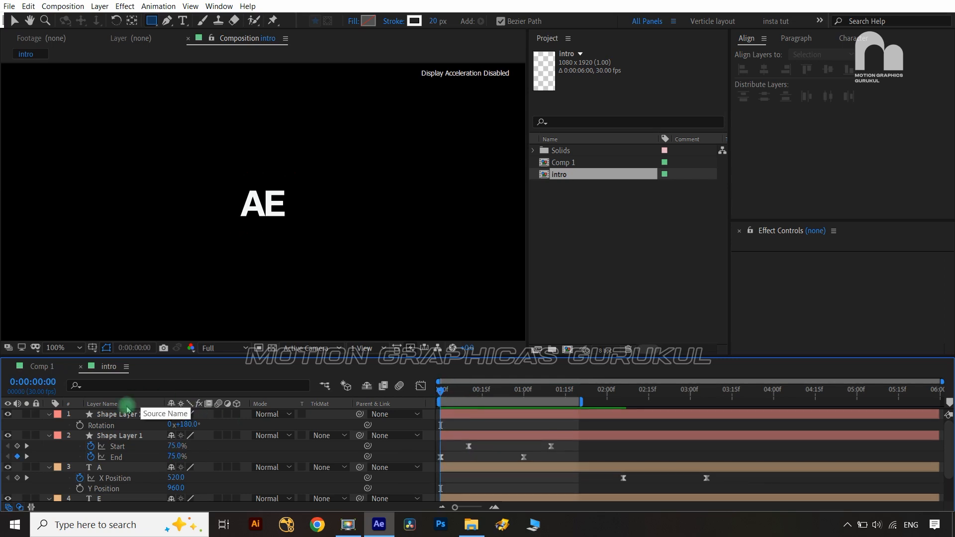
Add a new Null Object layer, Null 2, to the intro timeline
{"action": "right_click", "coordinate": [288, 423]}
{"action": "mouse_move", "coordinate": [355, 305]}
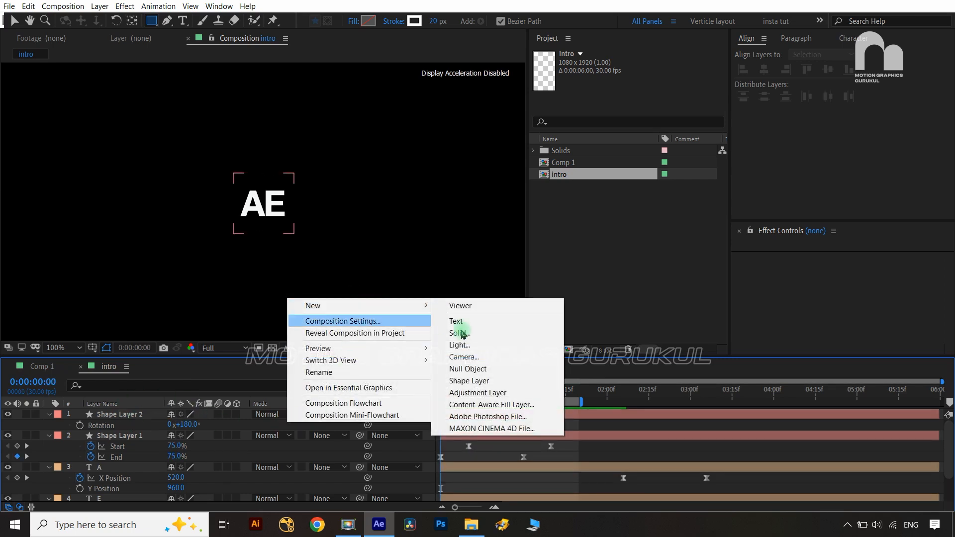
{"action": "left_click", "coordinate": [463, 358]}
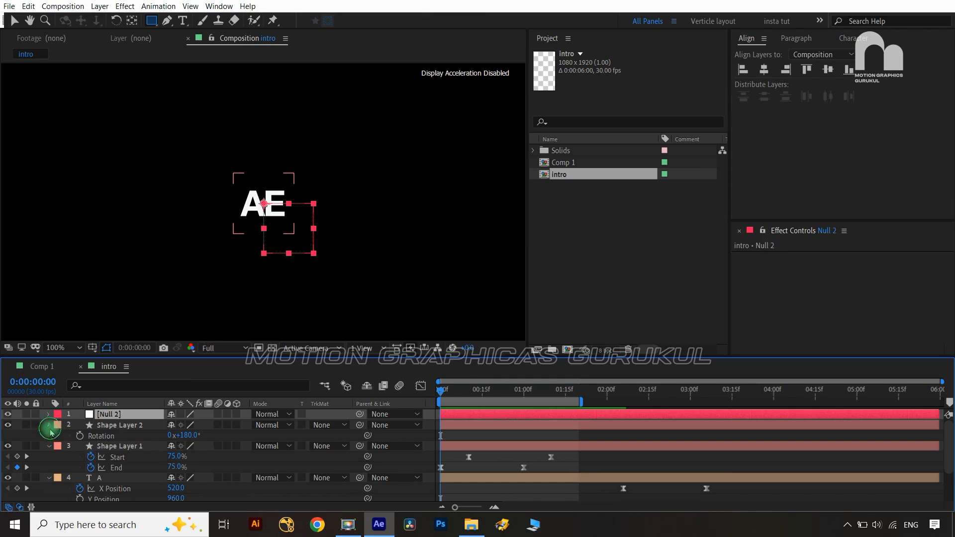
Parent Shape Layer 2 through the A, E and After Effects layers to Null 2
{"action": "left_click", "coordinate": [49, 428]}
{"action": "left_click", "coordinate": [99, 426]}
{"action": "scroll", "coordinate": [106, 477], "scroll_direction": "down", "scroll_amount": 2}
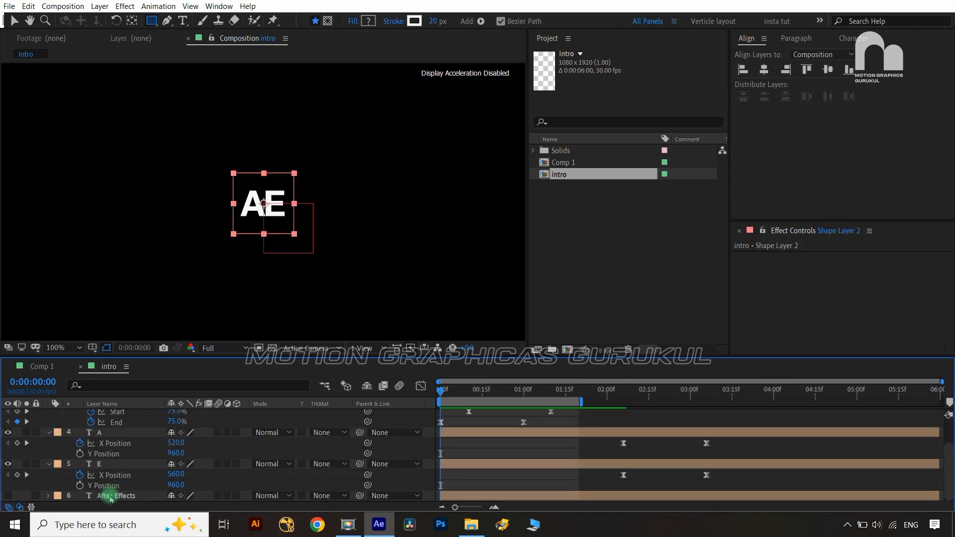
{"action": "left_click", "coordinate": [111, 497], "text": "shift"}
{"action": "scroll", "coordinate": [289, 454], "scroll_direction": "up", "scroll_amount": 2}
{"action": "left_click", "coordinate": [398, 426]}
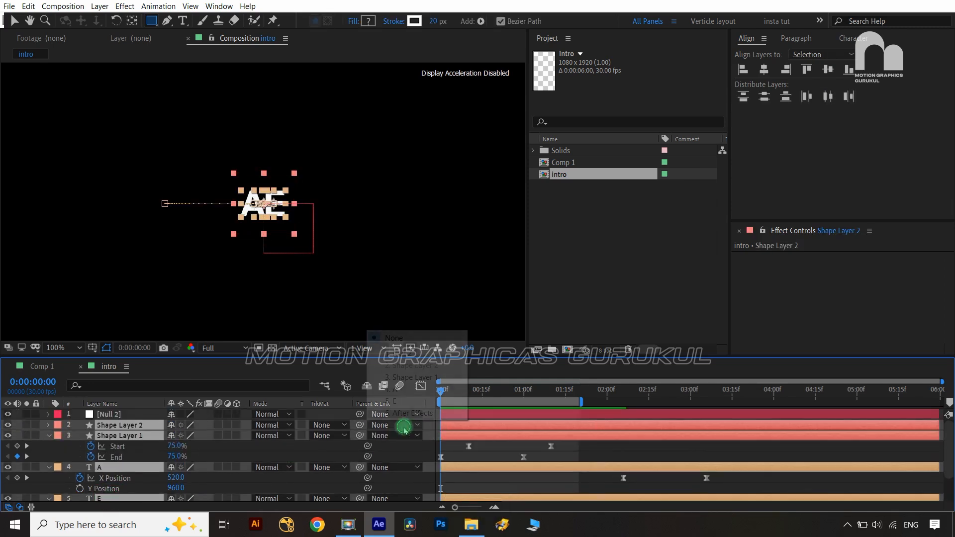
{"action": "left_click", "coordinate": [422, 362]}
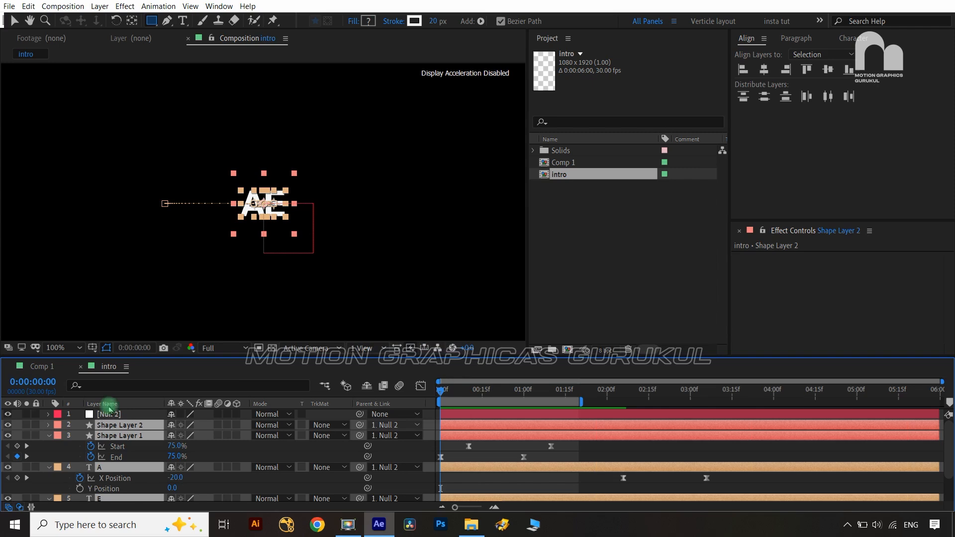
{"action": "left_click", "coordinate": [135, 417]}
Keyframe Null 2's scale from 0% at the start to 100% at 0:00:02:16
{"action": "key", "text": "s"}
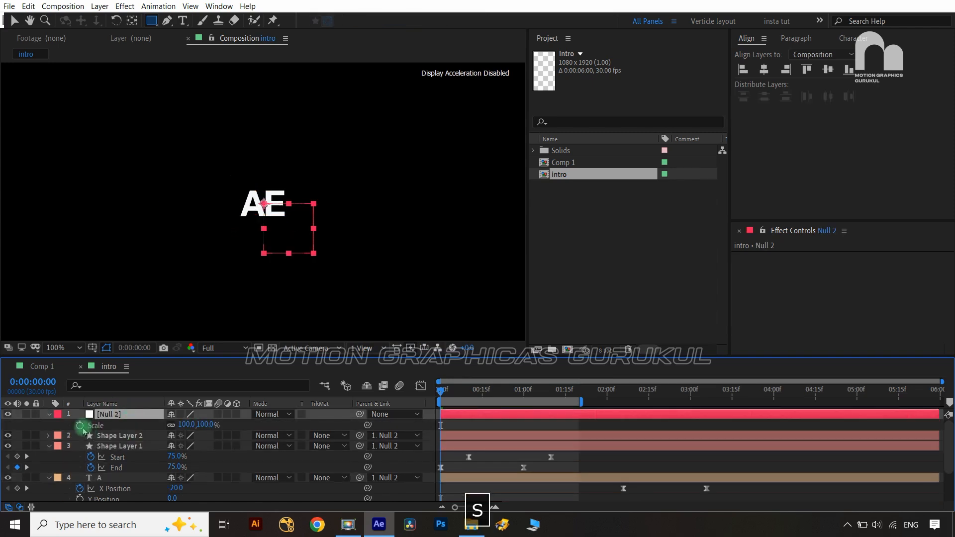
{"action": "left_click", "coordinate": [207, 424]}
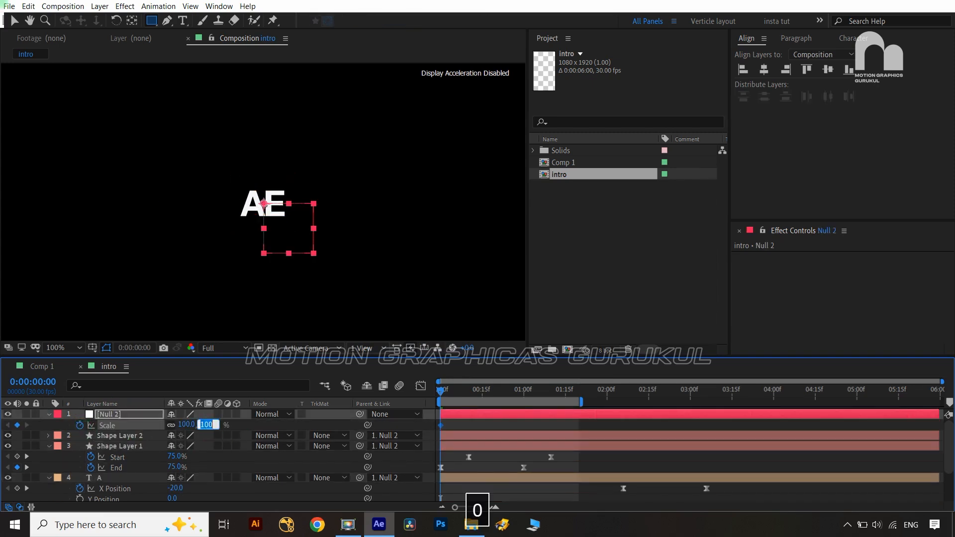
{"action": "left_click", "coordinate": [245, 426]}
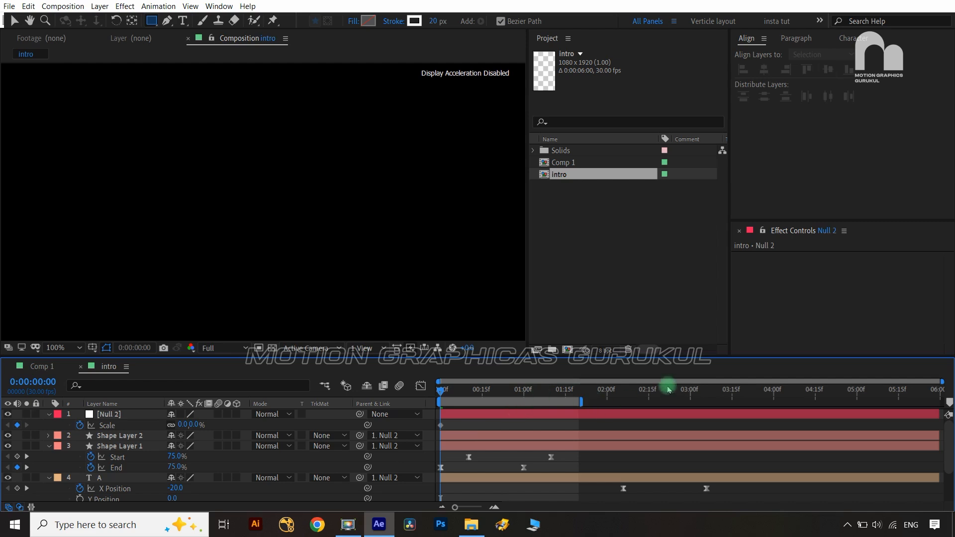
{"action": "left_click", "coordinate": [652, 391]}
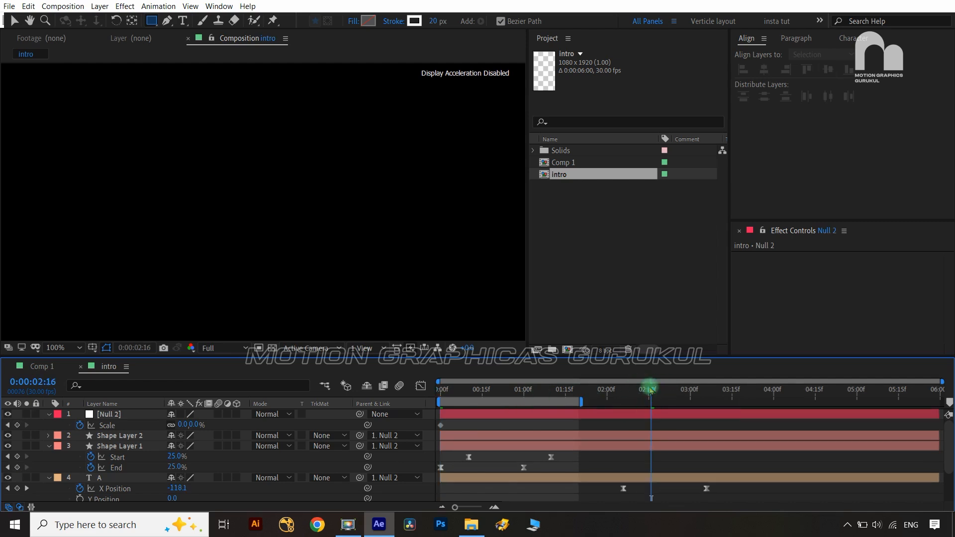
{"action": "left_click", "coordinate": [197, 426]}
{"action": "type", "text": "10"}
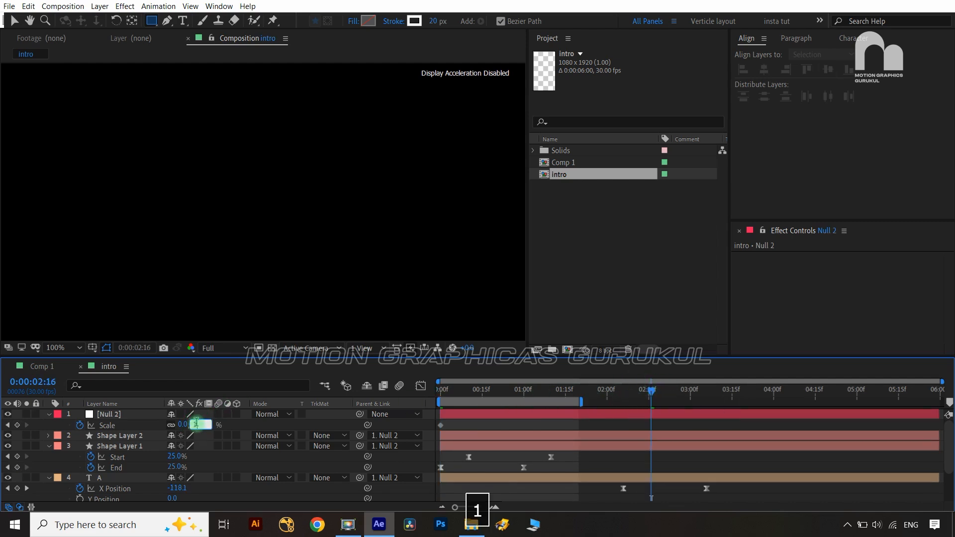
{"action": "left_click", "coordinate": [226, 428]}
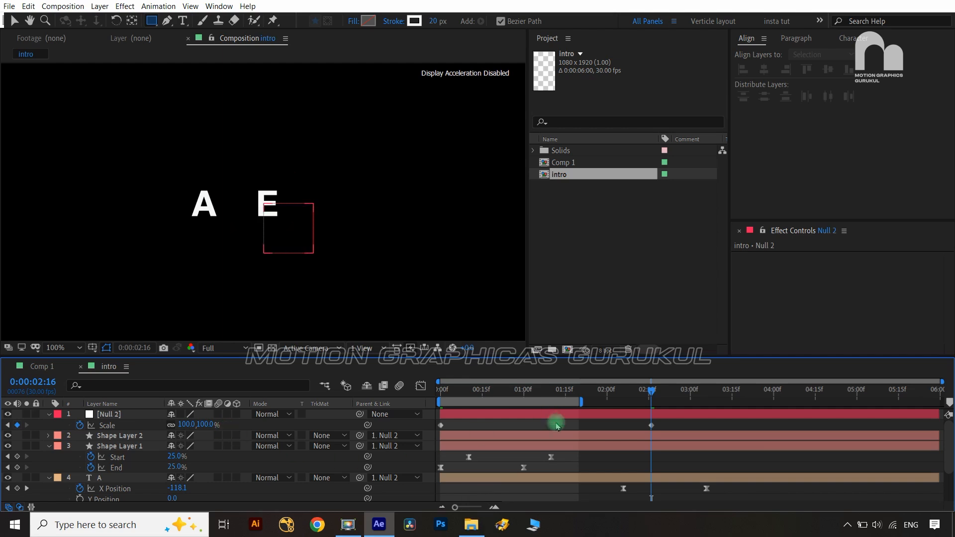
Easy-ease both Scale keyframes and lengthen the final keyframe's influence in the speed graph
{"action": "left_click_drag", "start_coordinate": [663, 424], "coordinate": [440, 433]}
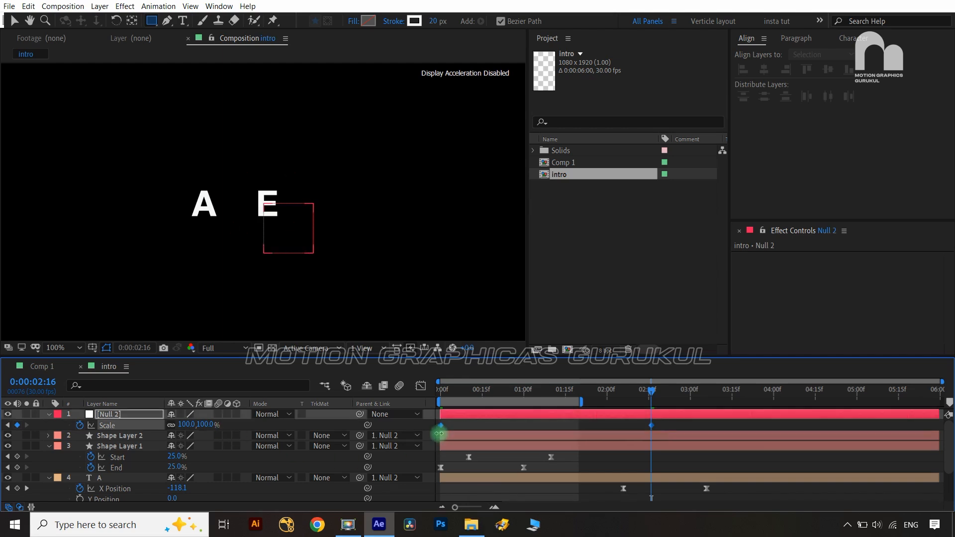
{"action": "key", "text": "F9"}
{"action": "left_click", "coordinate": [417, 386]}
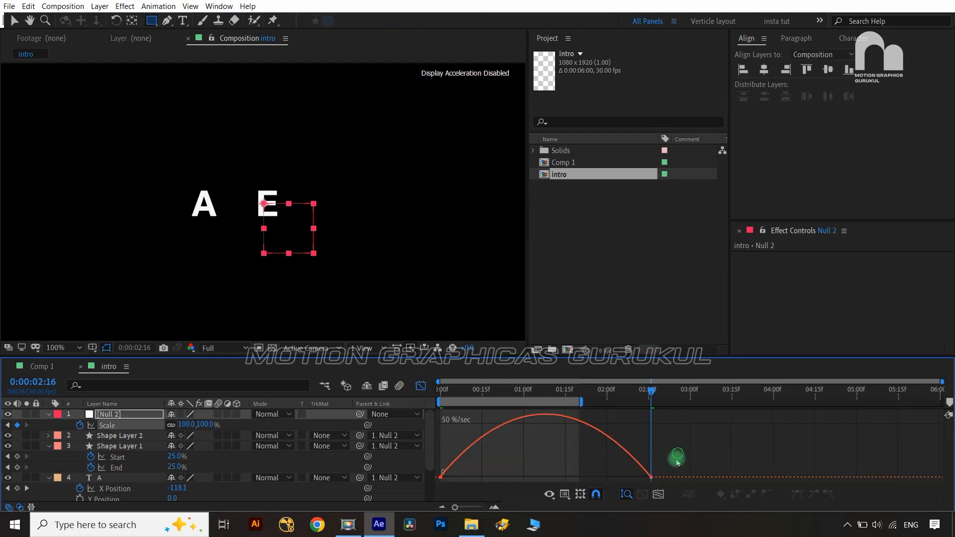
{"action": "left_click_drag", "start_coordinate": [624, 479], "coordinate": [578, 477]}
{"action": "left_click", "coordinate": [473, 479]}
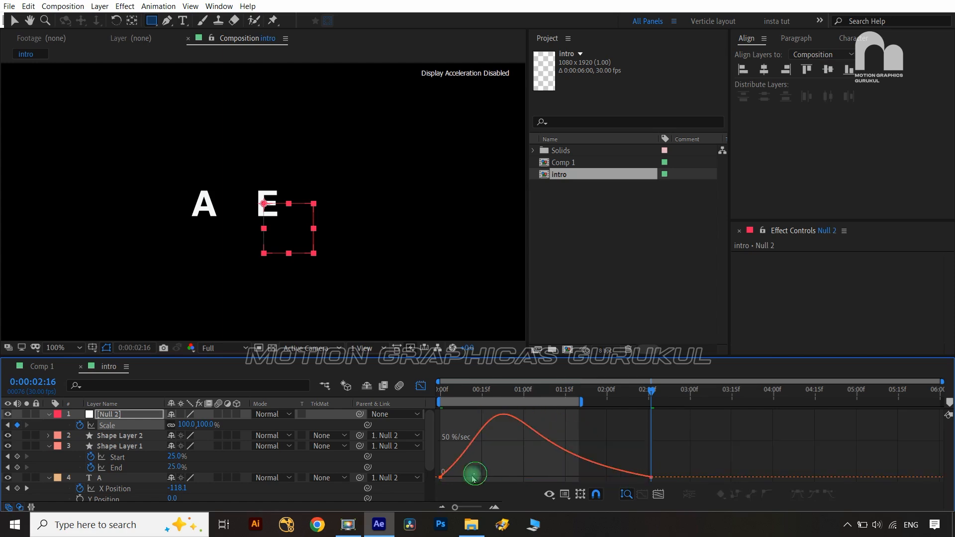
{"action": "mouse_move", "coordinate": [470, 467]}
{"action": "left_mouse_down"}
{"action": "mouse_move", "coordinate": [434, 488]}
{"action": "mouse_move", "coordinate": [464, 477]}
{"action": "left_mouse_up"}
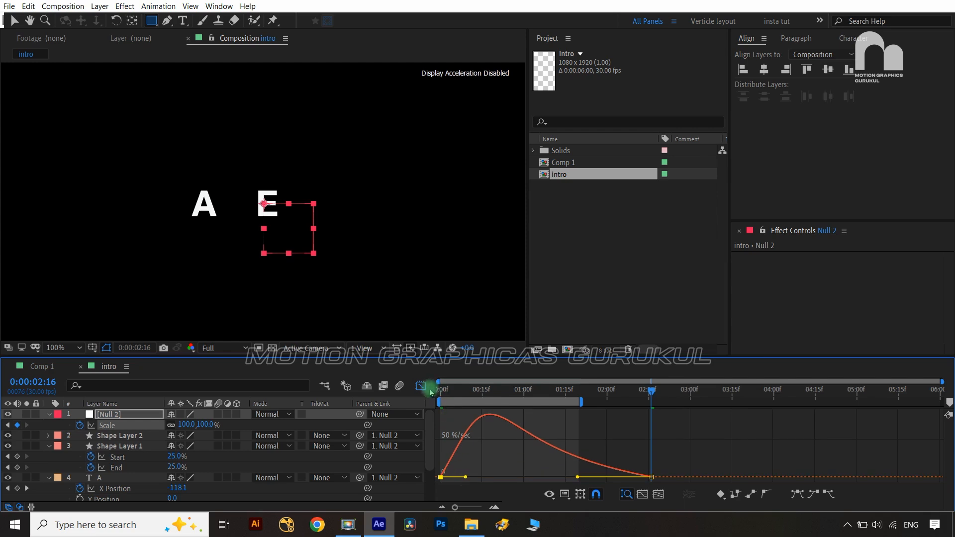
{"action": "left_click", "coordinate": [422, 386]}
{"action": "left_click_drag", "start_coordinate": [651, 391], "coordinate": [433, 391]}
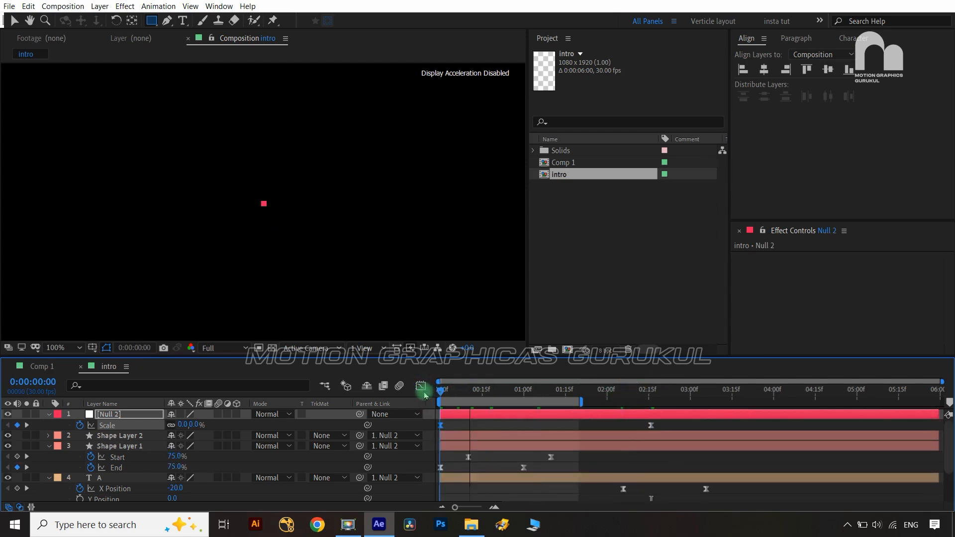
Preview the animation and scrub back to check the A and E letters merging
{"action": "key", "text": "space"}
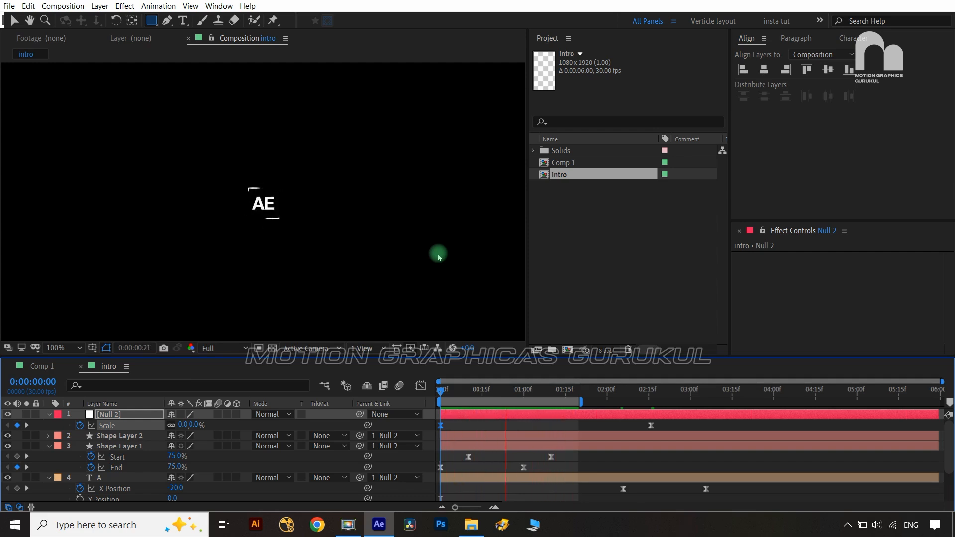
{"action": "key", "text": "space"}
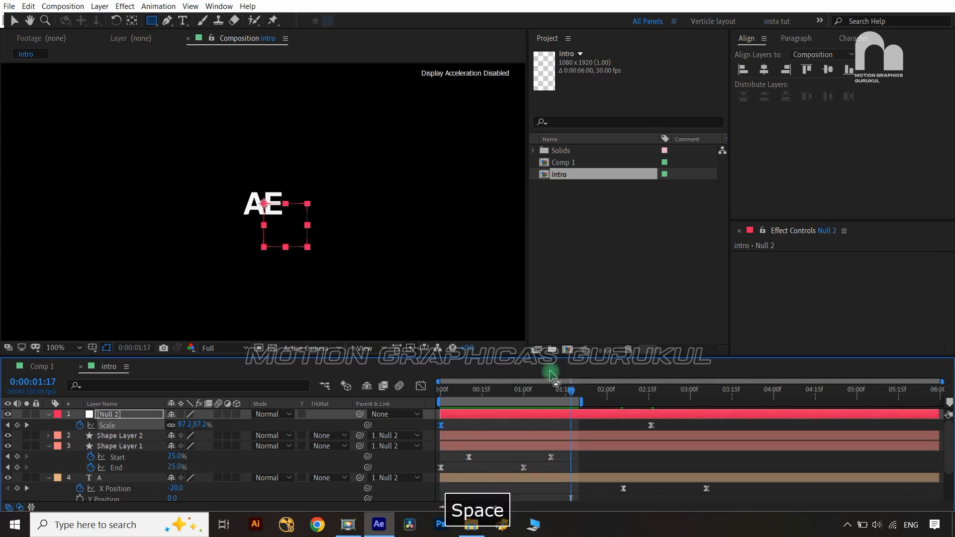
{"action": "left_click_drag", "start_coordinate": [572, 394], "coordinate": [515, 404]}
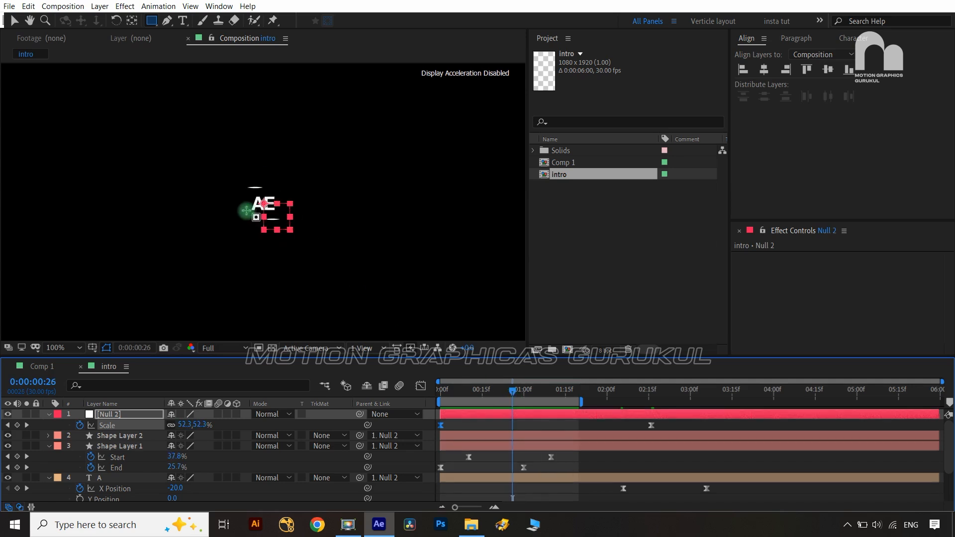
Move the A and E layers' X Position keyframes earlier in time
{"action": "key", "text": "v"}
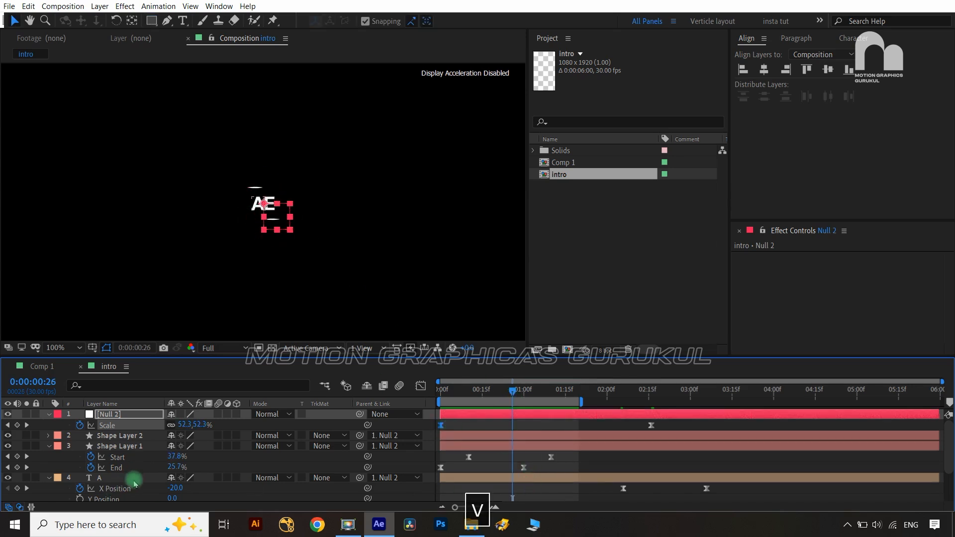
{"action": "left_click", "coordinate": [131, 479]}
{"action": "scroll", "coordinate": [133, 479], "scroll_direction": "down", "scroll_amount": 2}
{"action": "left_click", "coordinate": [130, 475], "text": "ctrl"}
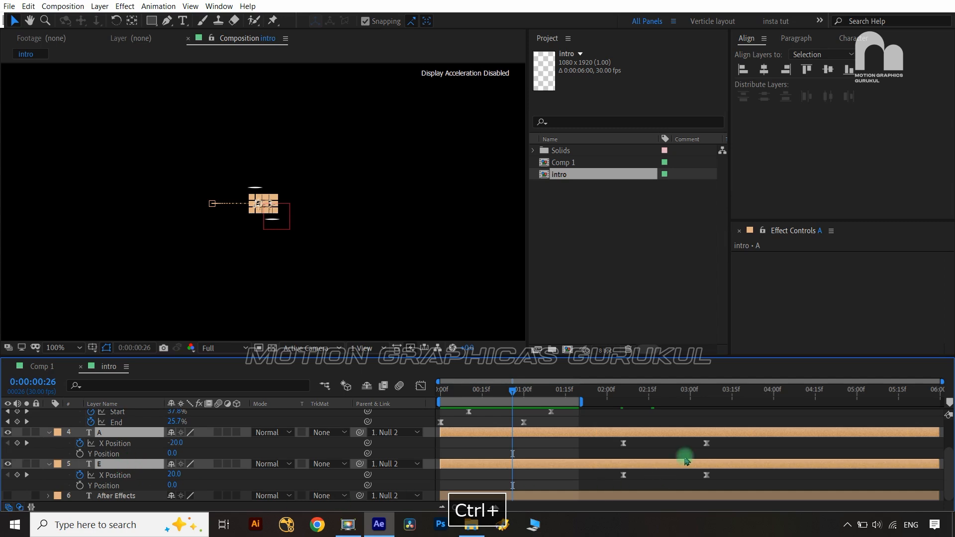
{"action": "left_click_drag", "start_coordinate": [729, 440], "coordinate": [616, 485]}
{"action": "left_click_drag", "start_coordinate": [624, 444], "coordinate": [501, 444]}
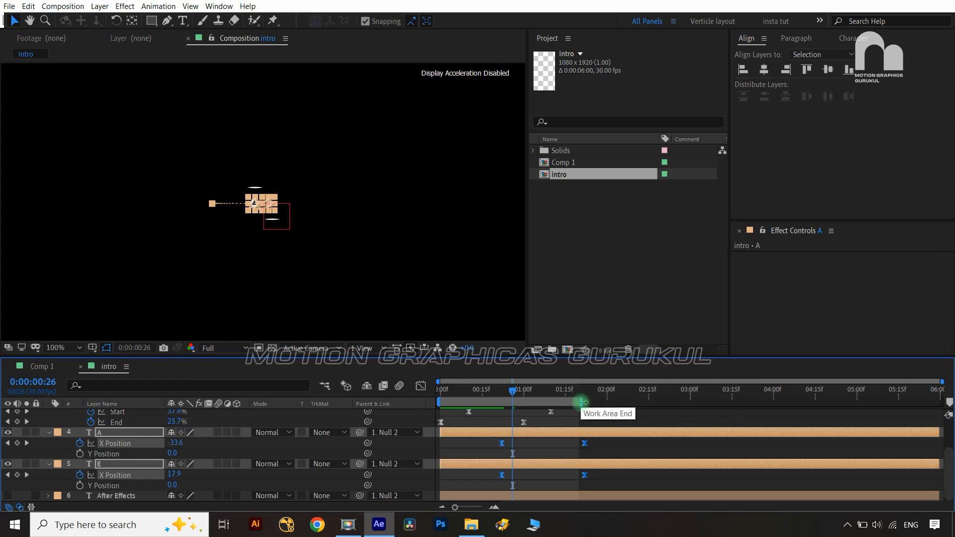
Extend the work area end to about 2:05, hide layer handles, and preview the slide
{"action": "left_click_drag", "start_coordinate": [583, 402], "coordinate": [632, 403]}
{"action": "key", "text": "ctrl+shift+h"}
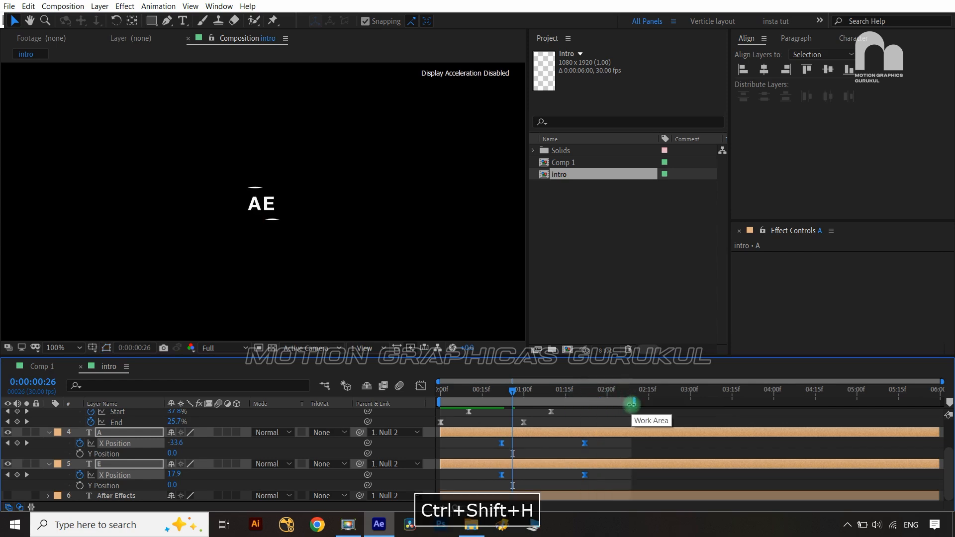
{"action": "left_click", "coordinate": [405, 418]}
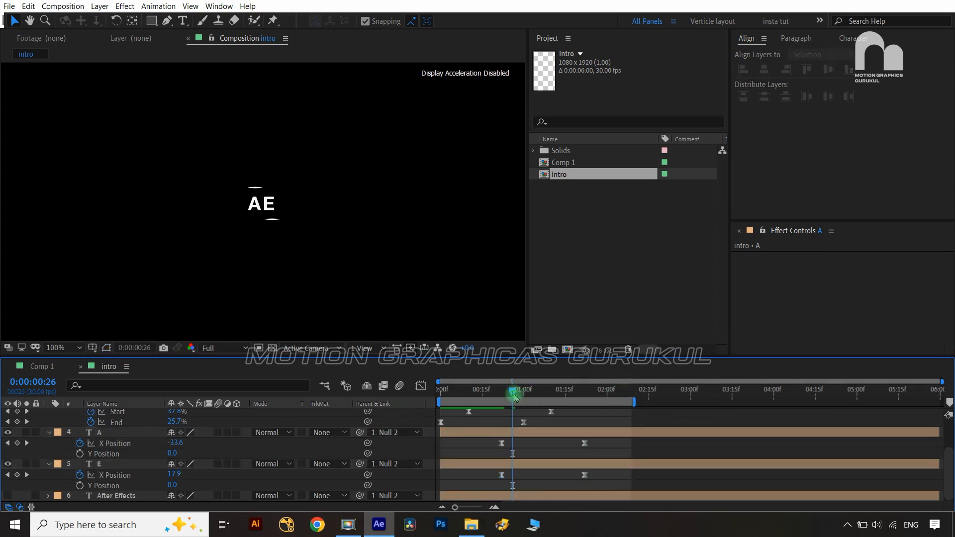
{"action": "left_click_drag", "start_coordinate": [515, 396], "coordinate": [420, 391]}
{"action": "key", "text": "space"}
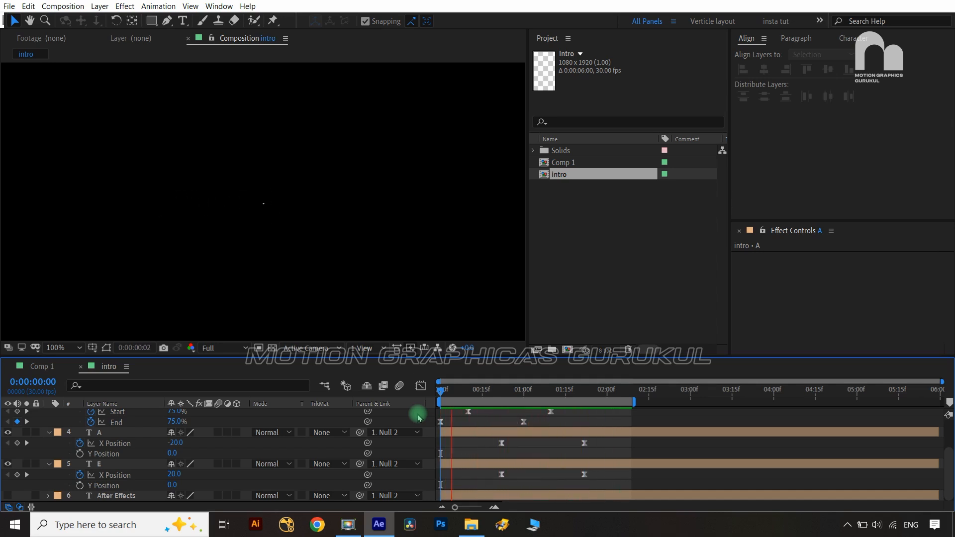
{"action": "key", "text": "space"}
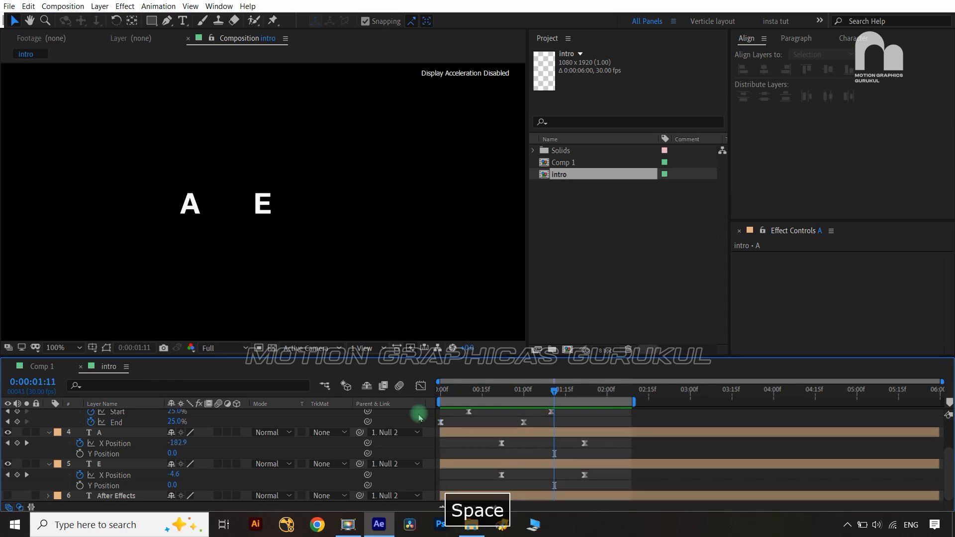
{"action": "left_click", "coordinate": [555, 393]}
{"action": "left_click_drag", "start_coordinate": [555, 393], "coordinate": [523, 417]}
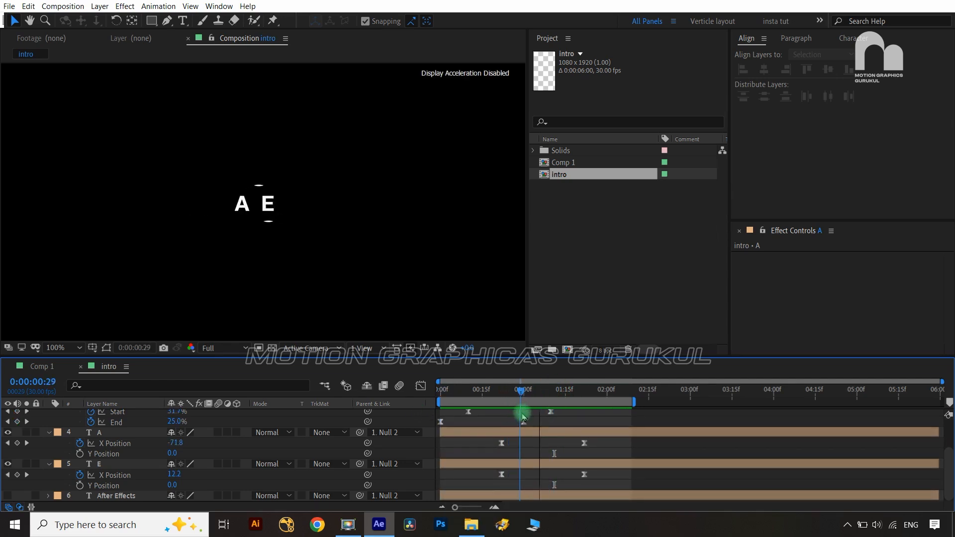
Make the After Effects text layer visible and add a Position text animator
{"action": "left_click", "coordinate": [114, 495]}
{"action": "left_click", "coordinate": [7, 495]}
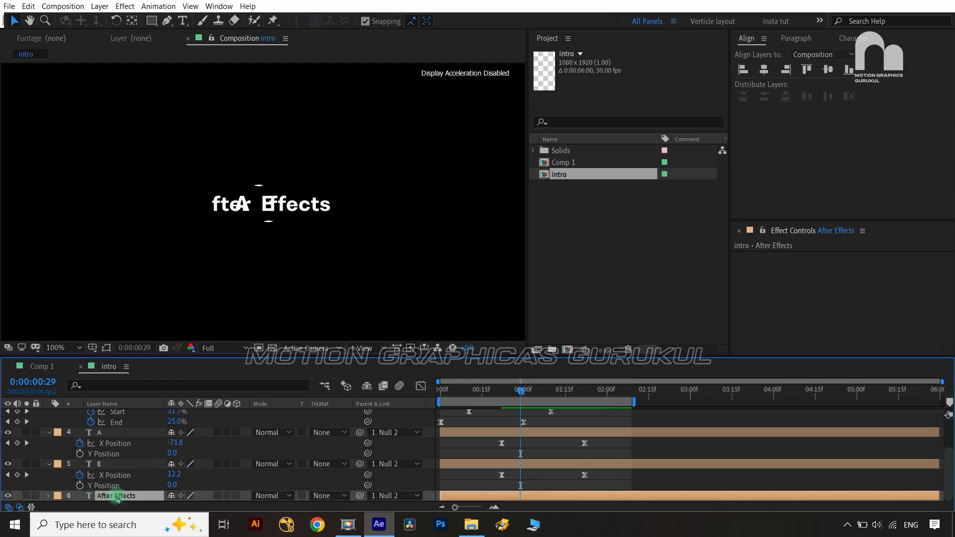
{"action": "left_click", "coordinate": [47, 496]}
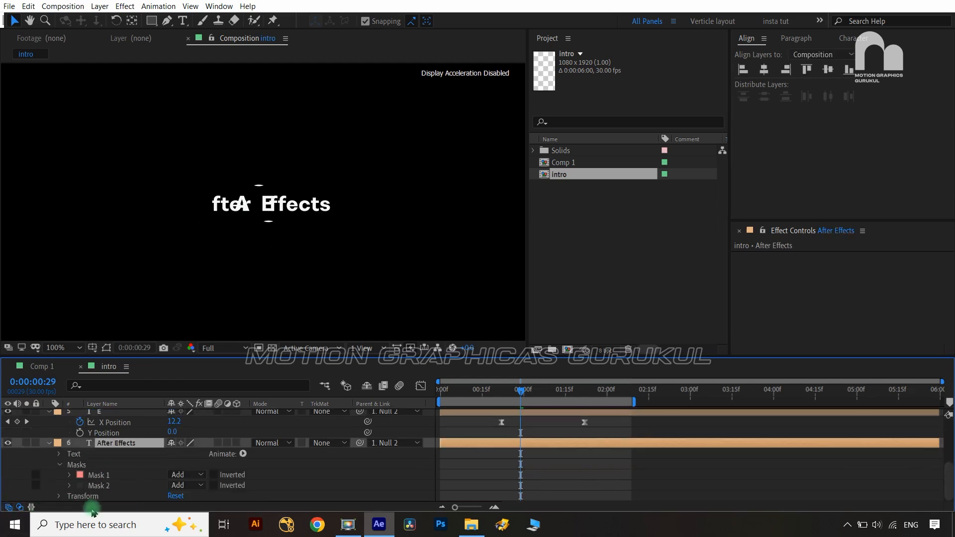
{"action": "left_click", "coordinate": [243, 455]}
{"action": "left_click", "coordinate": [311, 262]}
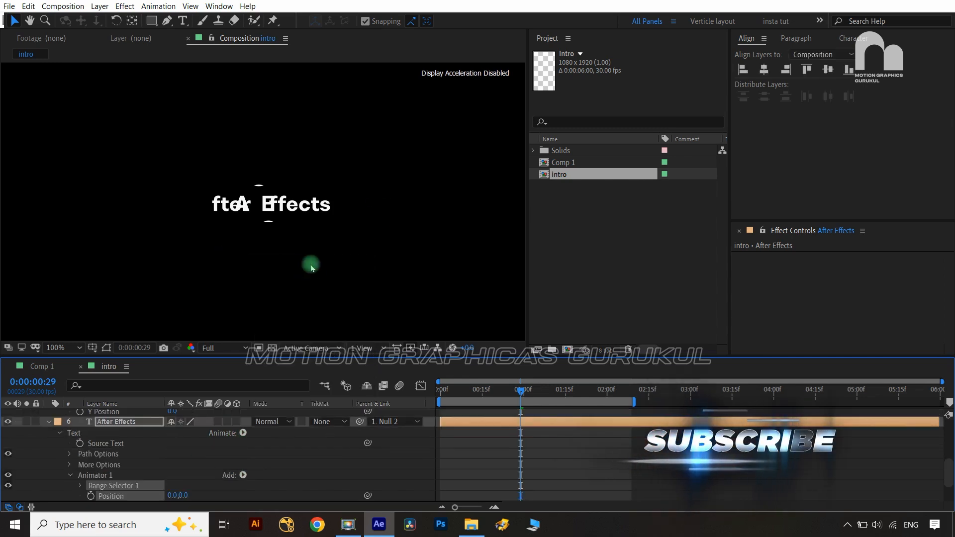
Set the animator's vertical Position offset to 105
{"action": "scroll", "coordinate": [336, 463], "scroll_direction": "down", "scroll_amount": 2}
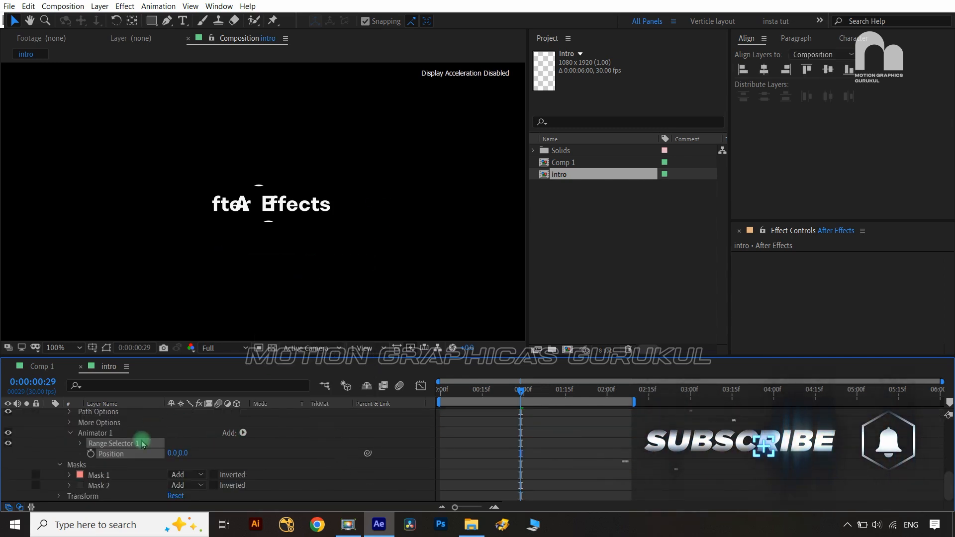
{"action": "left_click", "coordinate": [184, 454]}
{"action": "type", "text": "10"}
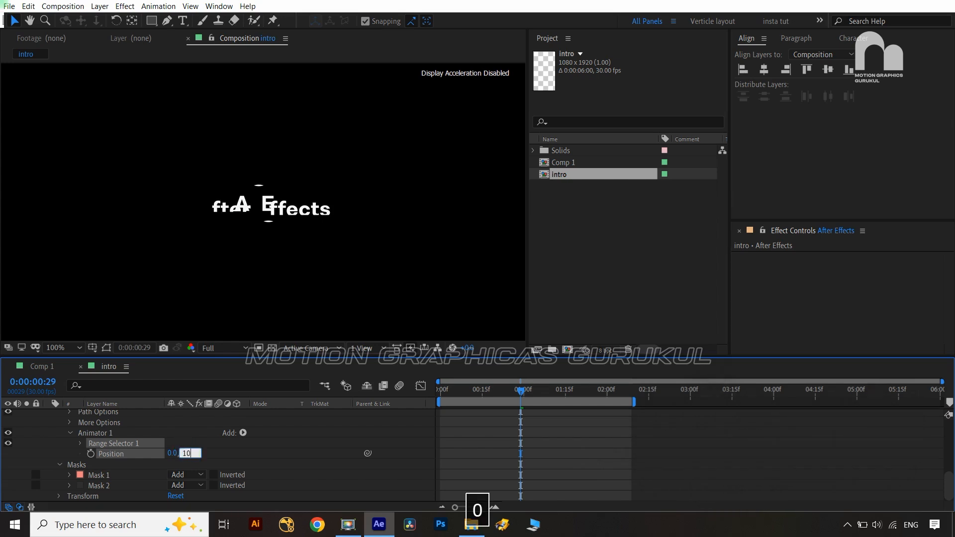
{"action": "type", "text": "5"}
{"action": "left_click", "coordinate": [233, 462]}
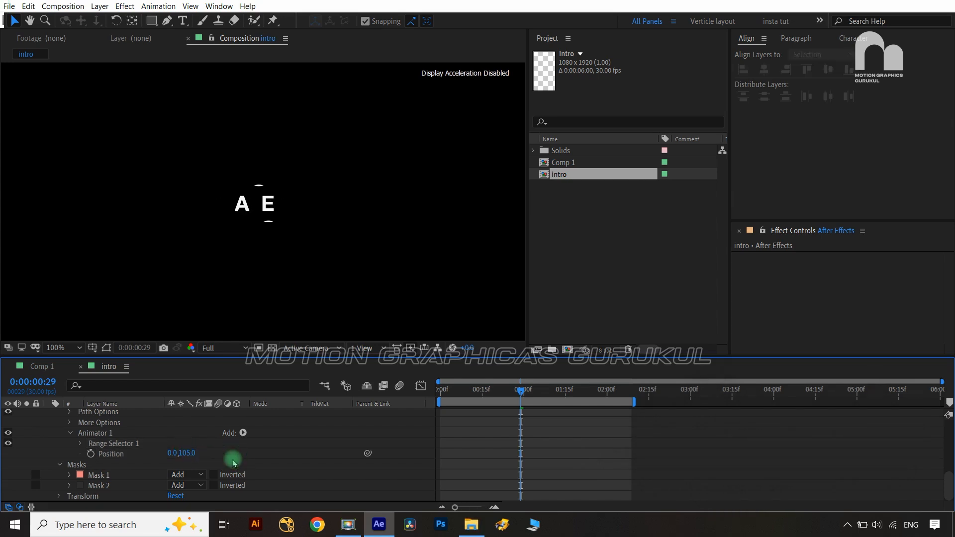
{"action": "mouse_move", "coordinate": [187, 453]}
{"action": "left_mouse_down"}
{"action": "mouse_move", "coordinate": [150, 456]}
{"action": "mouse_move", "coordinate": [170, 452]}
{"action": "left_mouse_up"}
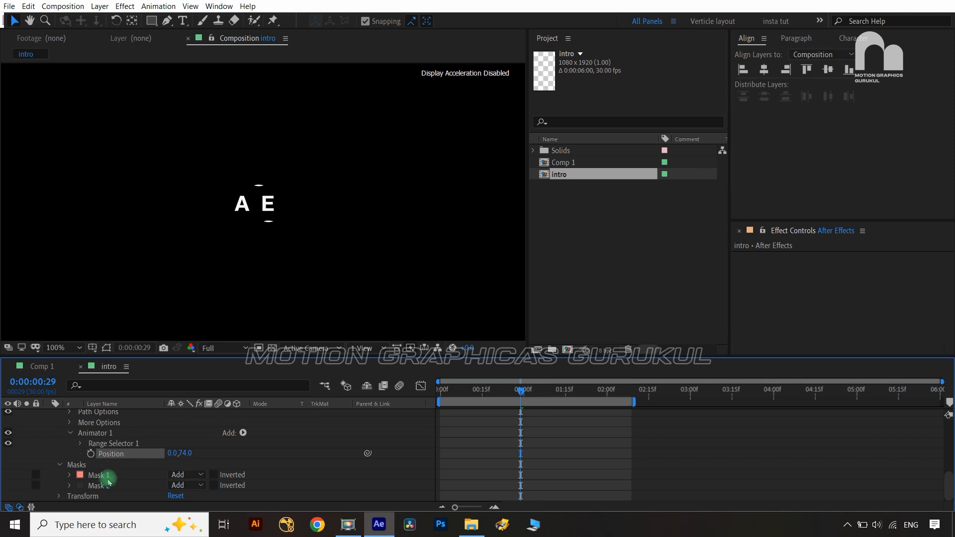
Show the layer's mask outlines and test the vertical offset against the masking
{"action": "scroll", "coordinate": [112, 448], "scroll_direction": "up", "scroll_amount": 3}
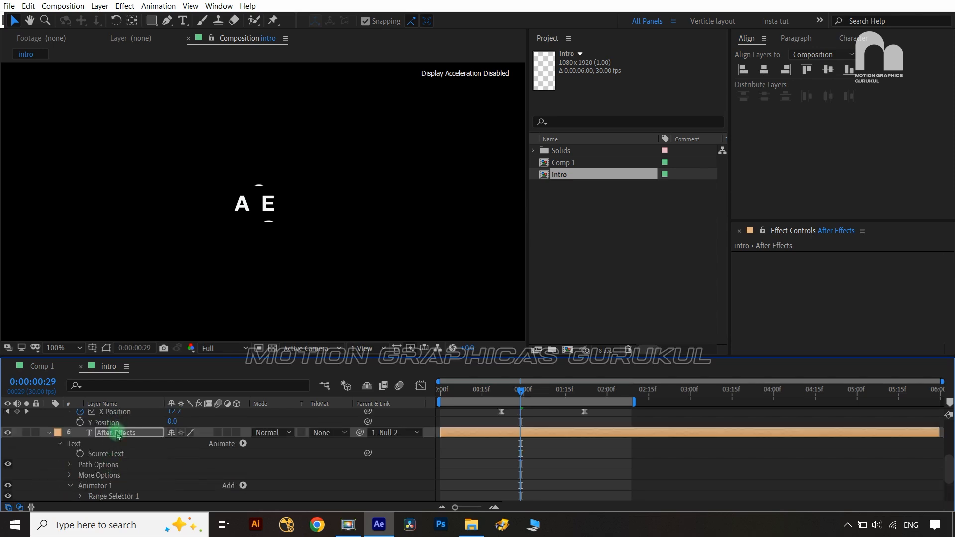
{"action": "left_click", "coordinate": [118, 433]}
{"action": "key", "text": "ctrl+shift+h"}
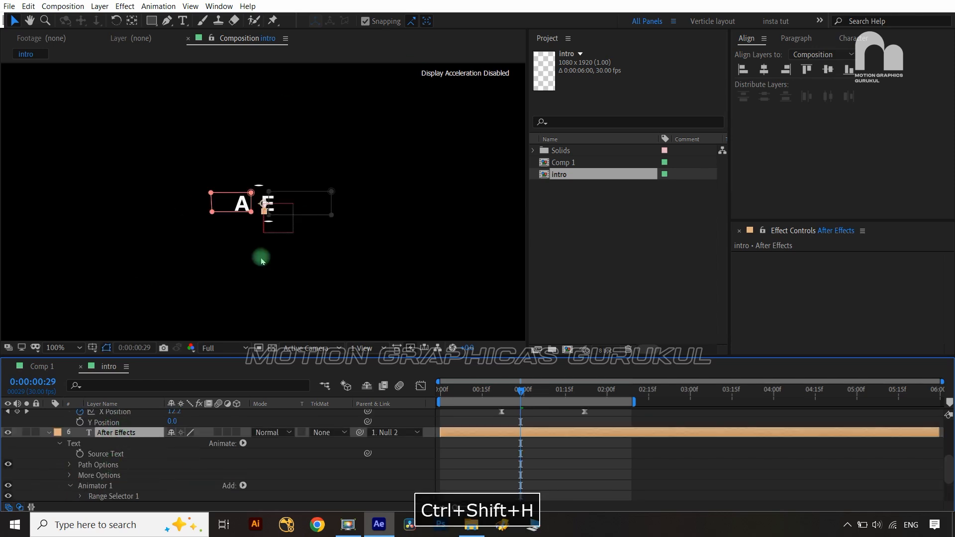
{"action": "scroll", "coordinate": [323, 467], "scroll_direction": "down", "scroll_amount": 3}
{"action": "mouse_move", "coordinate": [185, 454]}
{"action": "left_mouse_down"}
{"action": "mouse_move", "coordinate": [153, 460]}
{"action": "mouse_move", "coordinate": [187, 459]}
{"action": "left_mouse_up"}
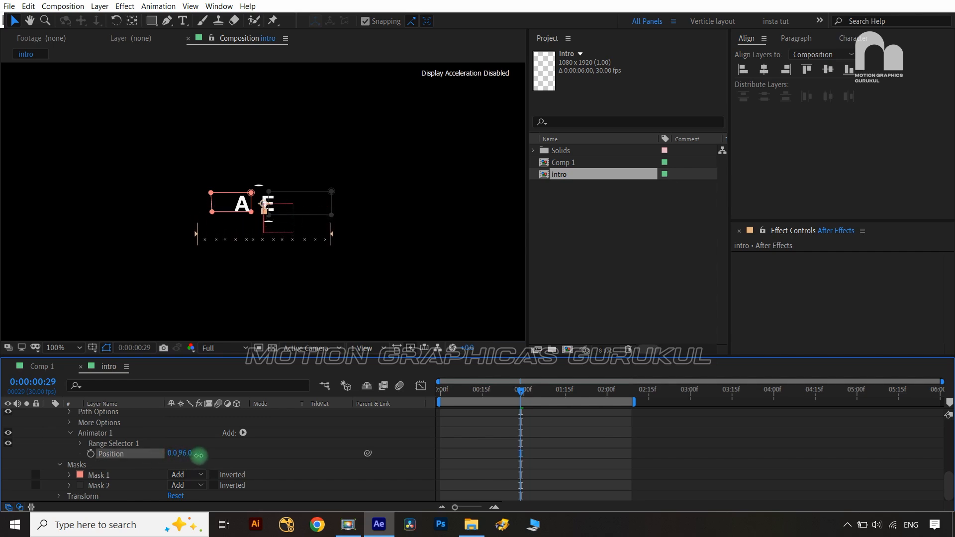
{"action": "left_click", "coordinate": [296, 266]}
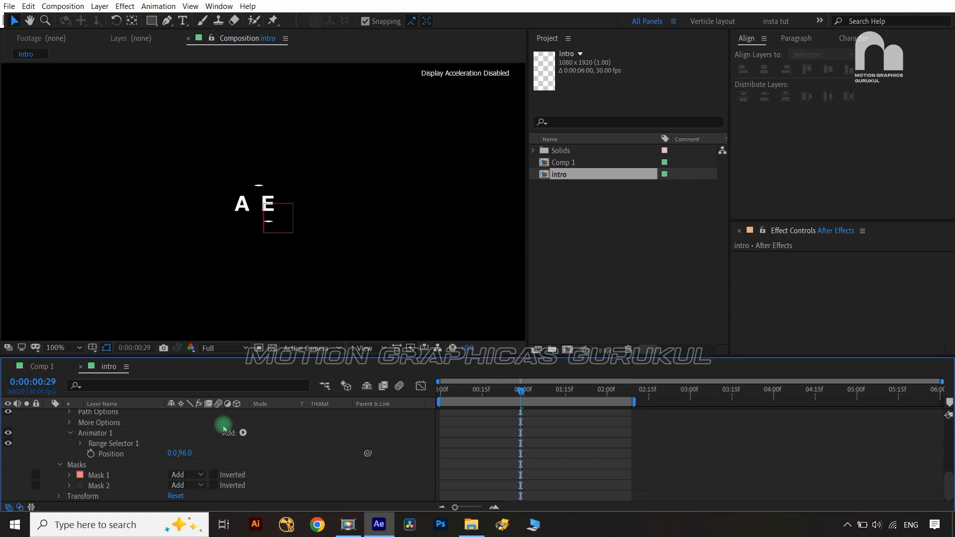
Re-enter the vertical offset and expand Range Selector 1's Start, End and Offset
{"action": "left_click", "coordinate": [185, 453]}
{"action": "type", "text": "105"}
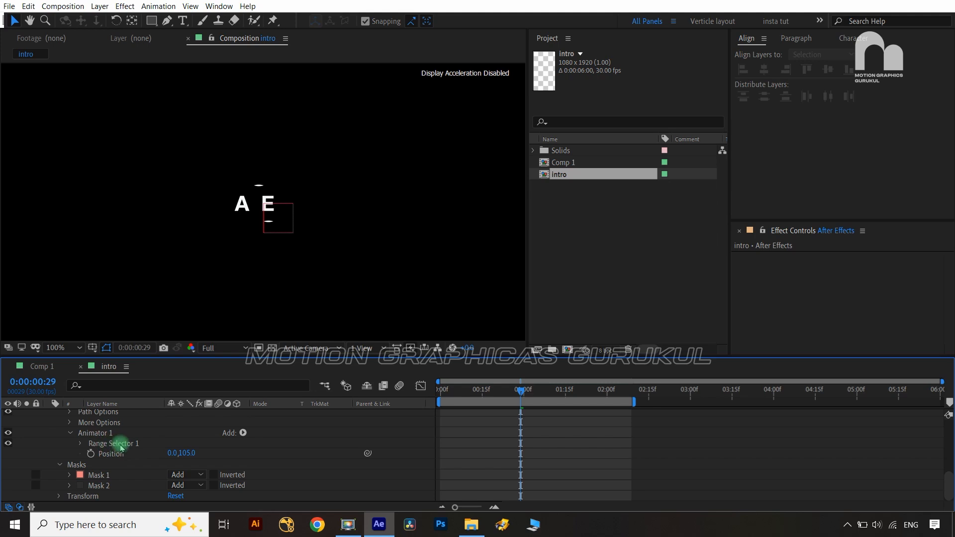
{"action": "left_click", "coordinate": [81, 444]}
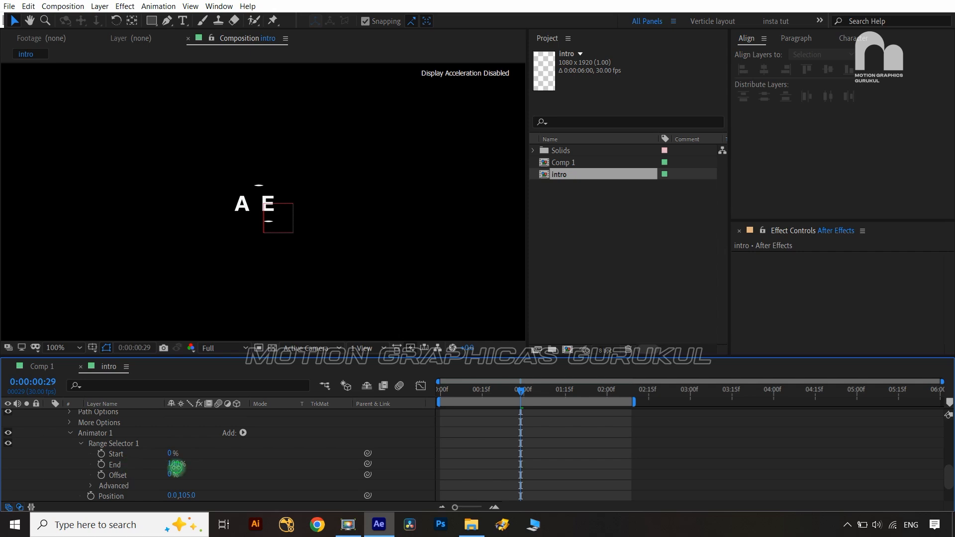
Set Range Selector End to 0% and keyframe Start at 50%
{"action": "left_click_drag", "start_coordinate": [175, 465], "coordinate": [59, 450]}
{"action": "left_click", "coordinate": [101, 454]}
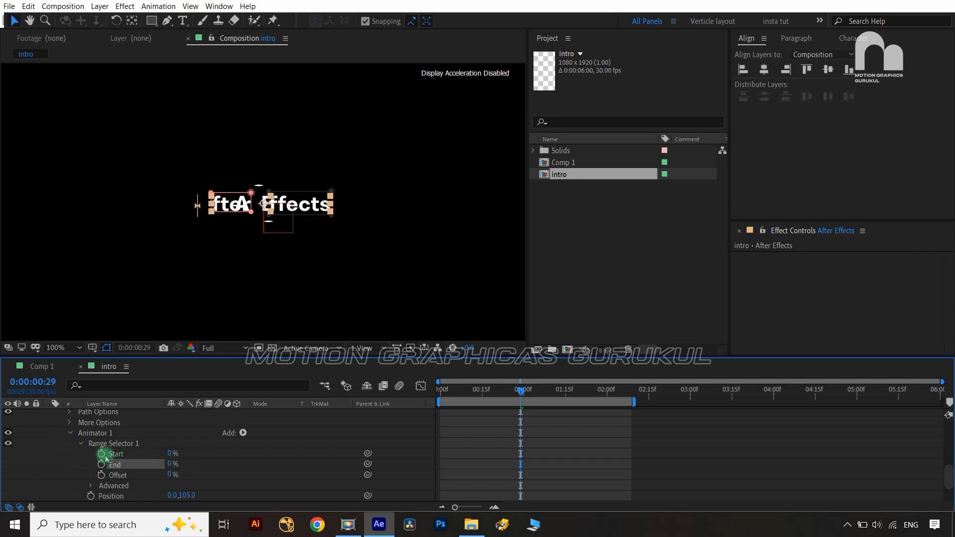
{"action": "left_click", "coordinate": [169, 453]}
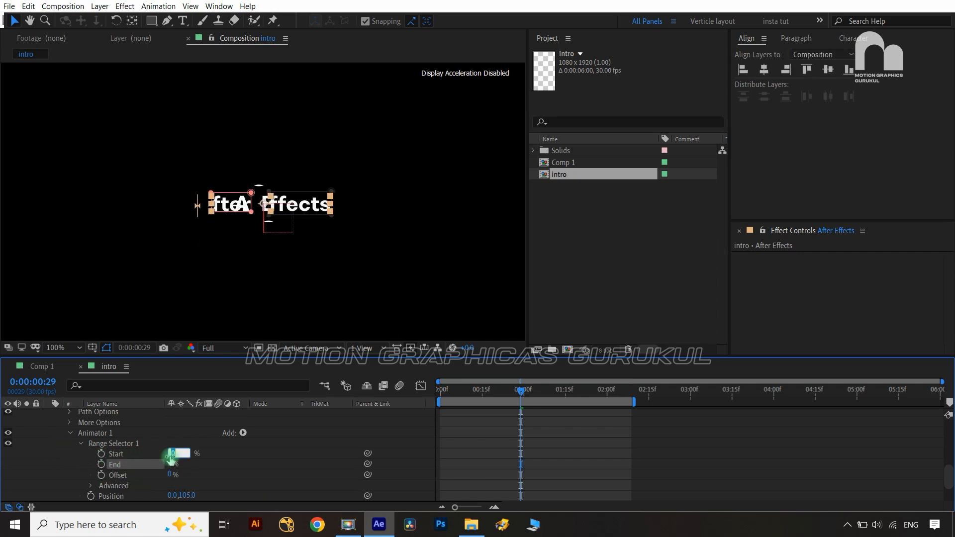
{"action": "type", "text": "50"}
{"action": "left_click", "coordinate": [199, 453]}
{"action": "left_click", "coordinate": [102, 454]}
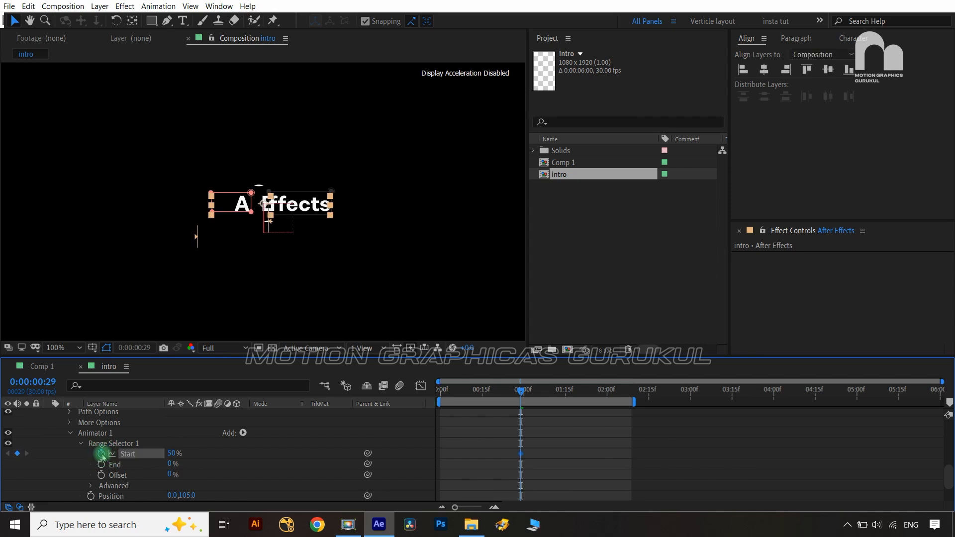
At 0:00:02:09, set Range Selector Start to 0% so the full text shows
{"action": "key", "text": "shift+Page_Down"}
{"action": "key", "text": "shift+Page_Down"}
{"action": "key", "text": "shift+Page_Down"}
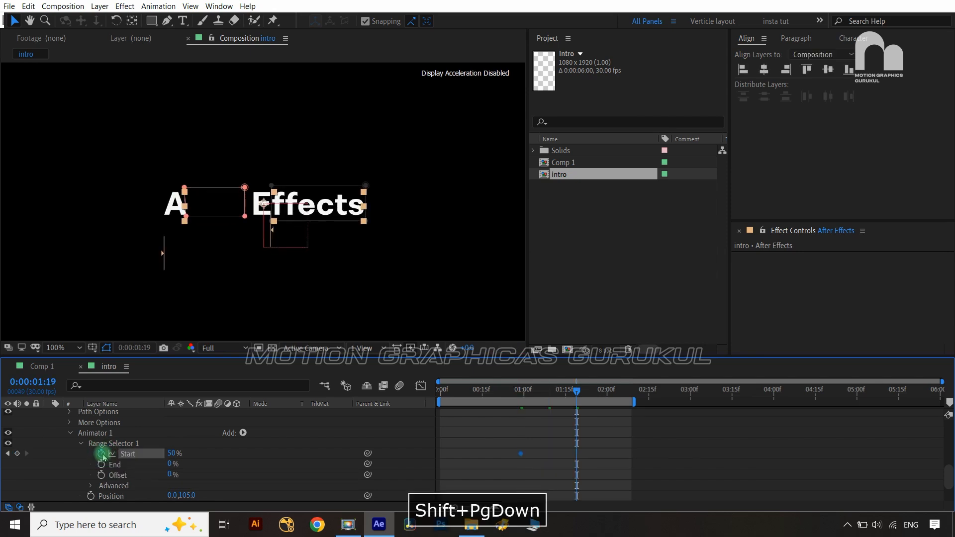
{"action": "key", "text": "shift+Page_Down"}
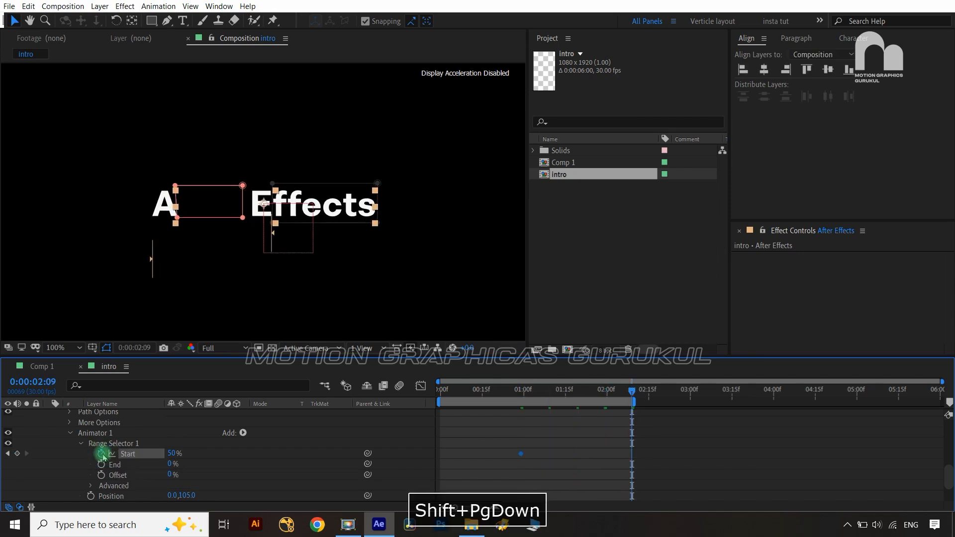
{"action": "left_click", "coordinate": [172, 454]}
{"action": "type", "text": "0"}
{"action": "left_click", "coordinate": [244, 462]}
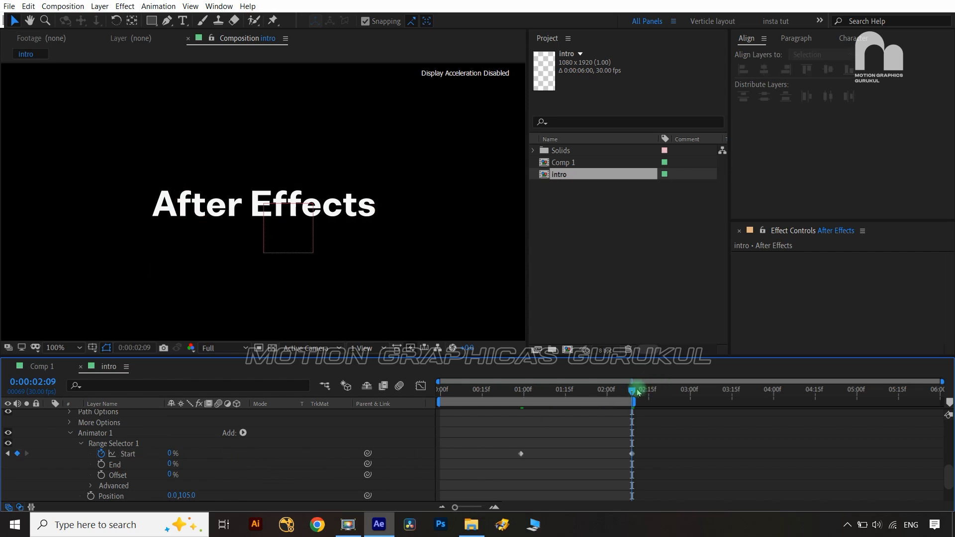
Duplicate Animator 1 into Animator 2 and set Animator 2's End to 100%
{"action": "left_click", "coordinate": [70, 433]}
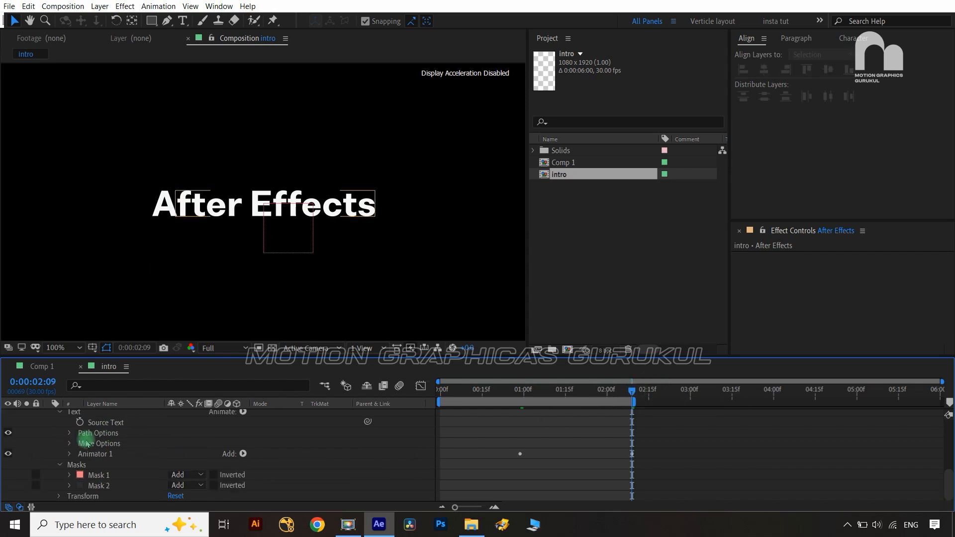
{"action": "left_click", "coordinate": [95, 455]}
{"action": "key", "text": "ctrl+d"}
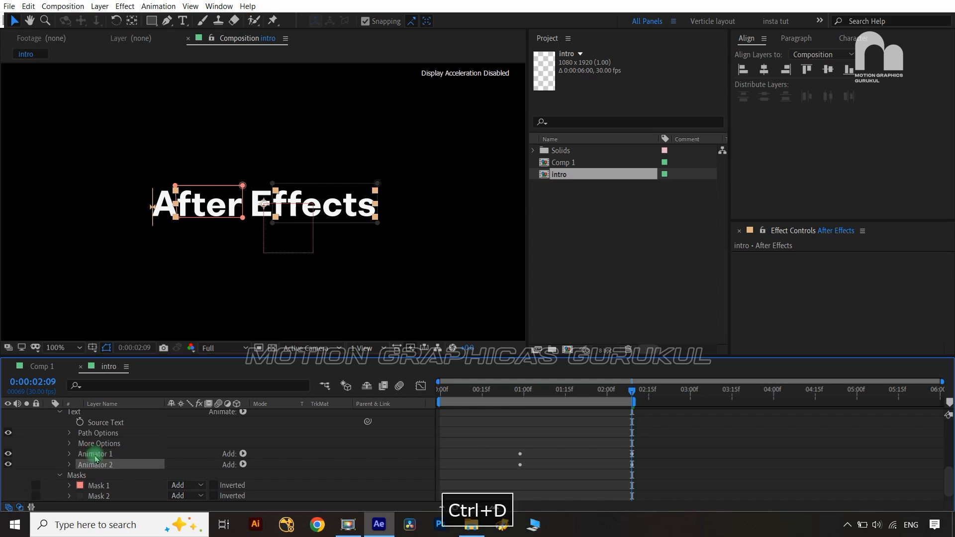
{"action": "left_click", "coordinate": [70, 465]}
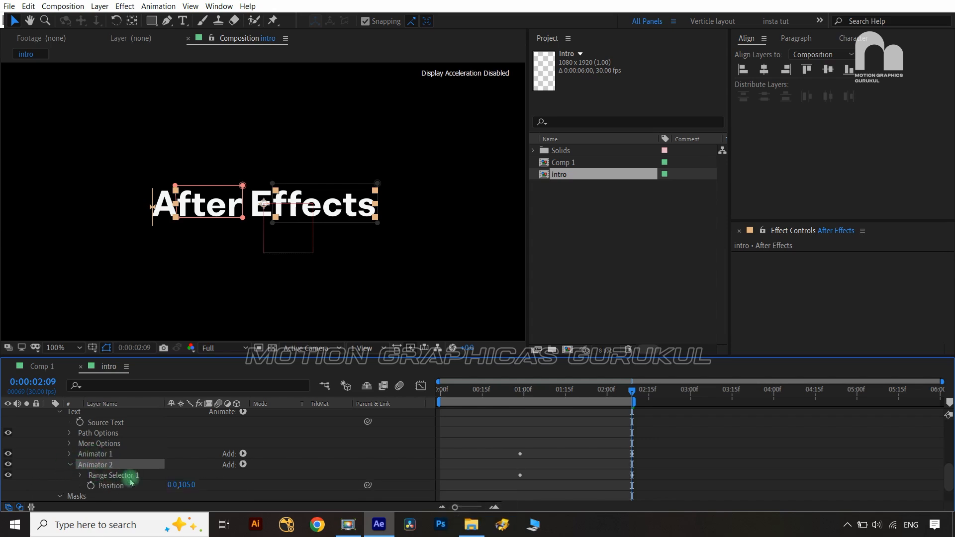
{"action": "left_click", "coordinate": [80, 475]}
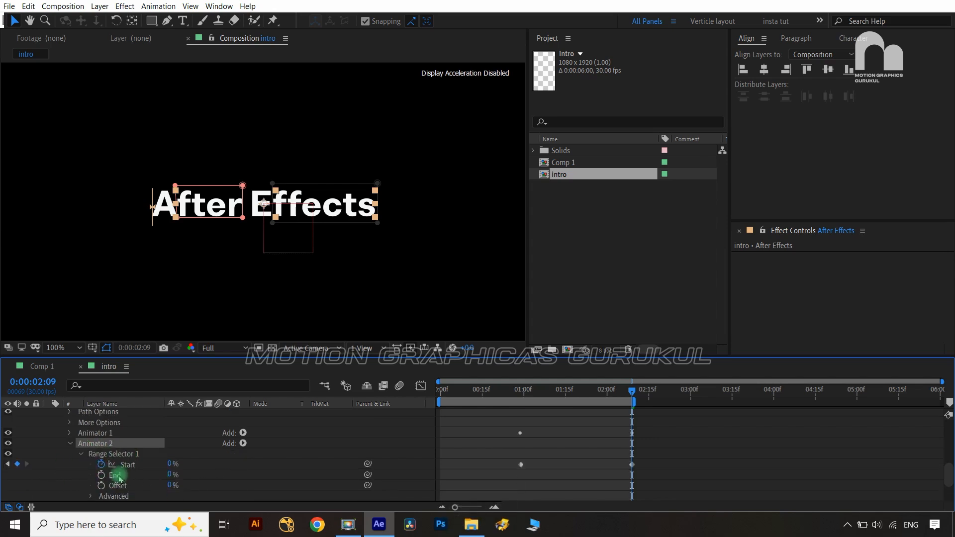
{"action": "left_click_drag", "start_coordinate": [172, 474], "coordinate": [252, 471]}
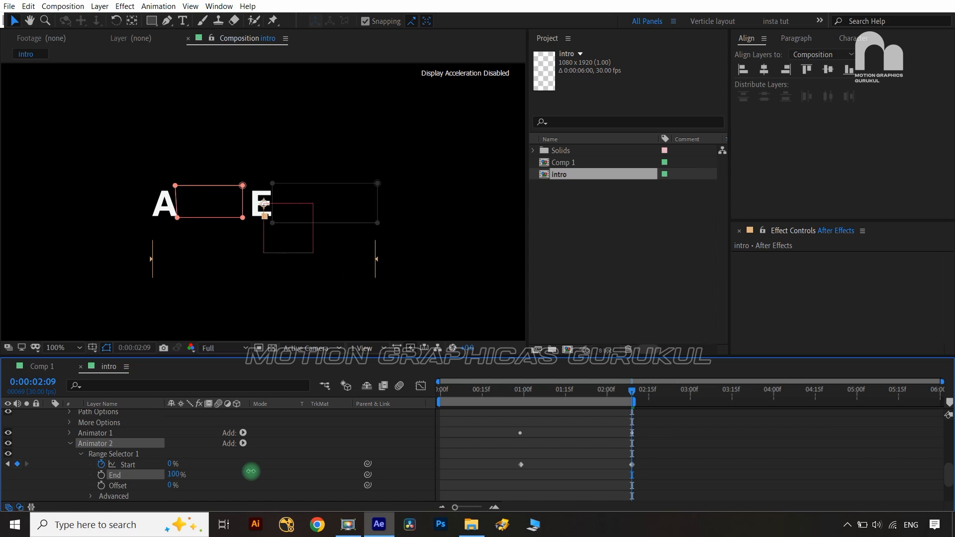
Raise Animator 2's Start to 100% and check its keyframes
{"action": "left_click", "coordinate": [128, 464]}
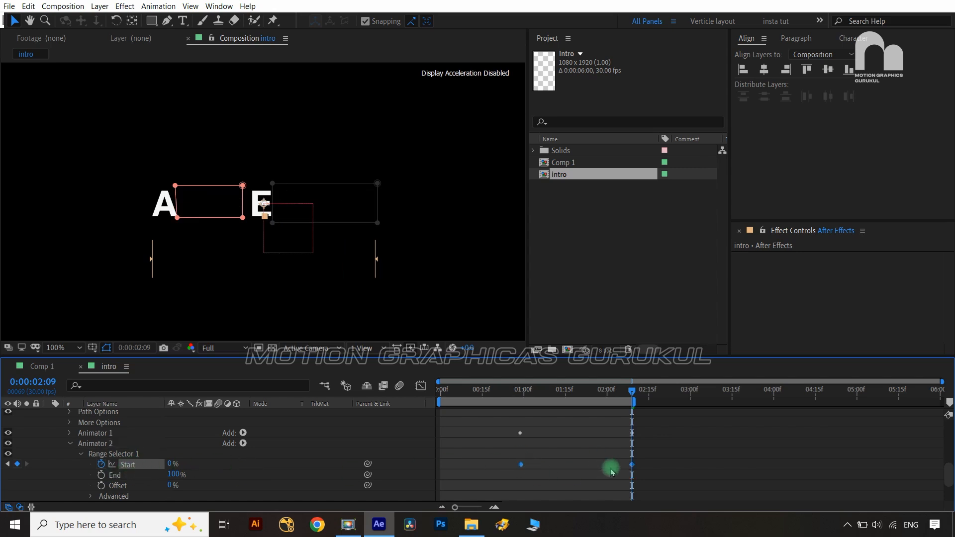
{"action": "left_click", "coordinate": [292, 457]}
{"action": "left_click_drag", "start_coordinate": [170, 463], "coordinate": [266, 458]}
{"action": "left_click", "coordinate": [8, 464]}
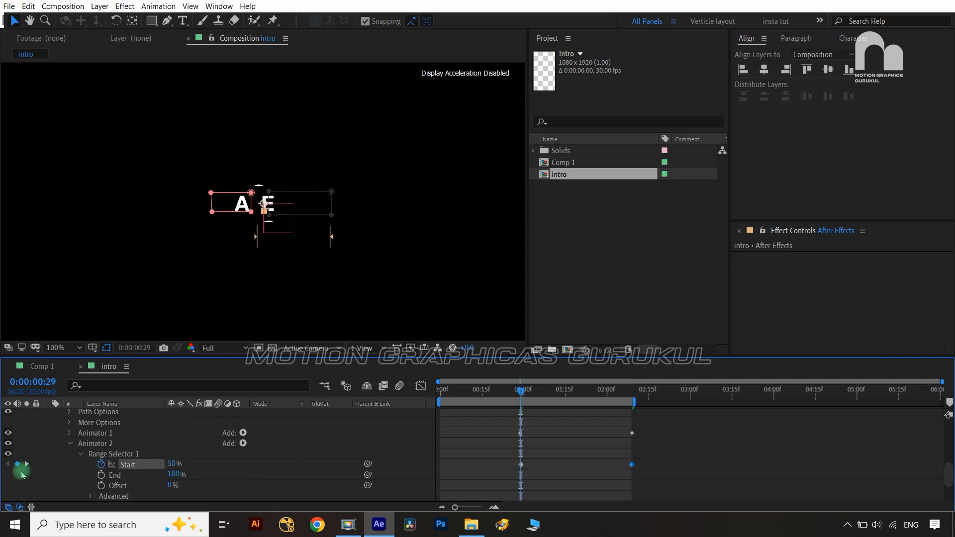
{"action": "left_click", "coordinate": [26, 464]}
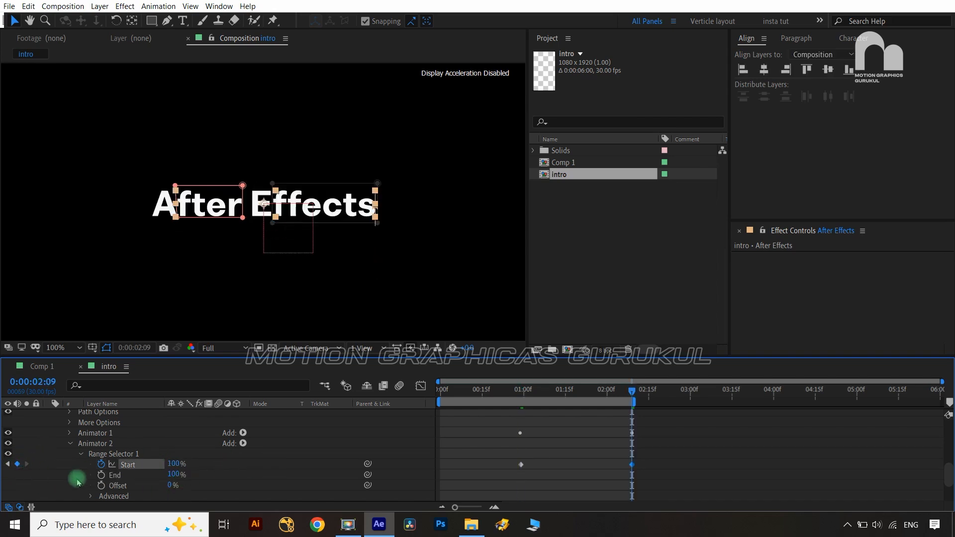
{"action": "scroll", "coordinate": [132, 437], "scroll_direction": "up", "scroll_amount": 2}
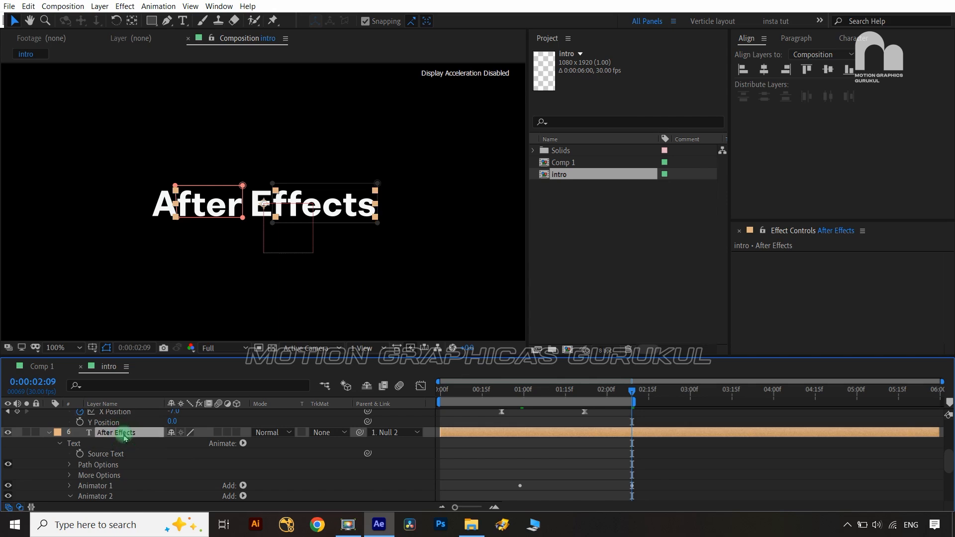
Easy-ease the Start keyframes and lengthen the influence into the final keyframe in the speed graph
{"action": "key", "text": "u"}
{"action": "left_click_drag", "start_coordinate": [660, 473], "coordinate": [502, 494]}
{"action": "key", "text": "F9"}
{"action": "left_click", "coordinate": [421, 387]}
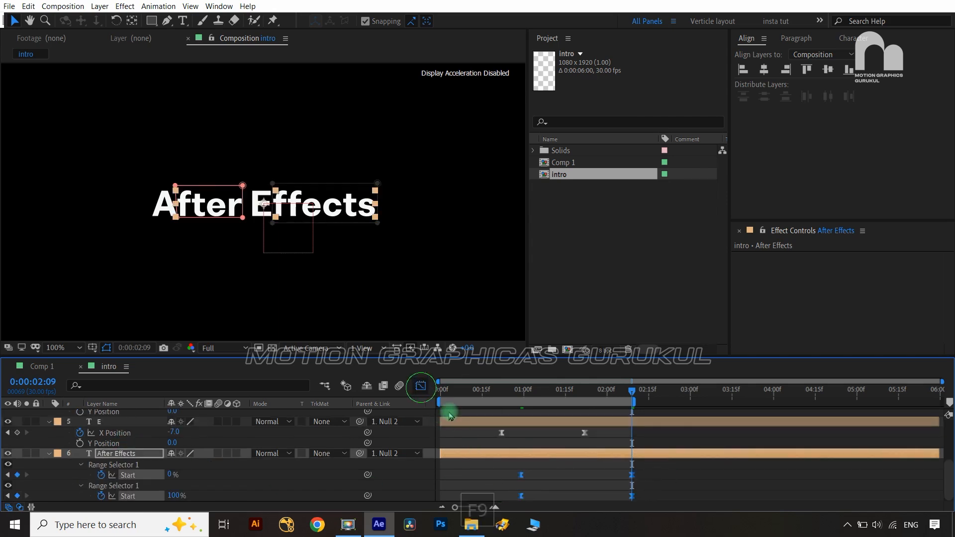
{"action": "left_click_drag", "start_coordinate": [654, 435], "coordinate": [557, 442]}
{"action": "left_click_drag", "start_coordinate": [476, 423], "coordinate": [531, 450]}
{"action": "left_click", "coordinate": [421, 387]}
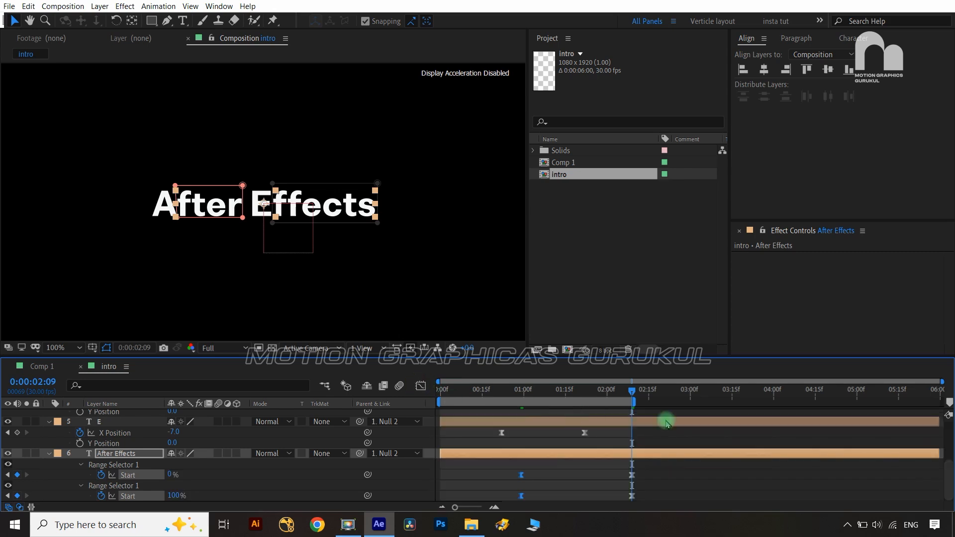
Extend the work area end to 2:15 and preview from the start
{"action": "left_click_drag", "start_coordinate": [632, 388], "coordinate": [440, 388]}
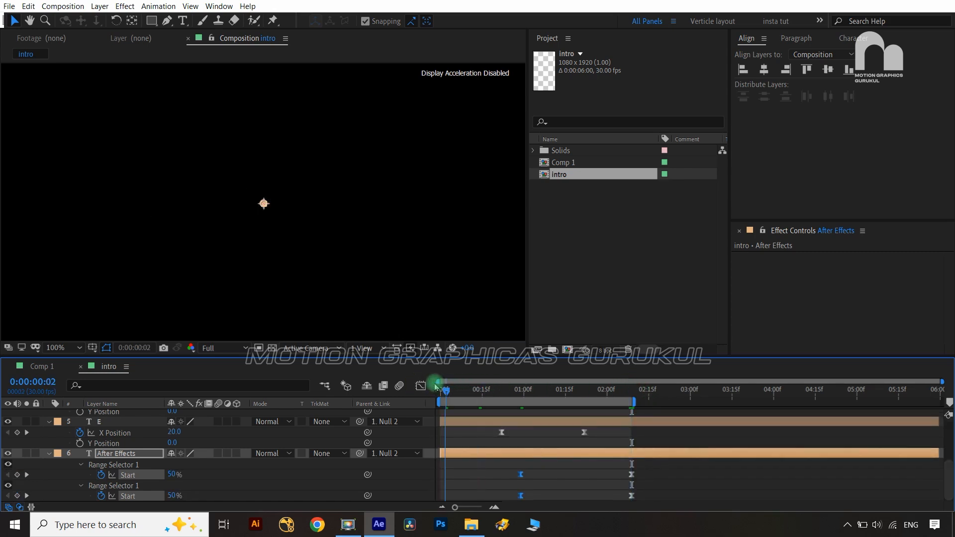
{"action": "left_click_drag", "start_coordinate": [634, 403], "coordinate": [647, 401]}
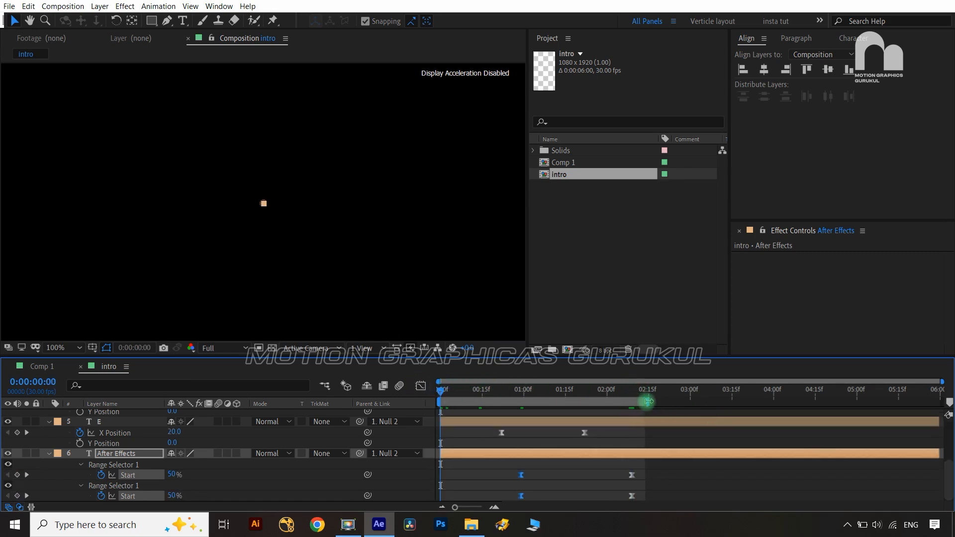
{"action": "left_click", "coordinate": [423, 473]}
{"action": "key", "text": "space"}
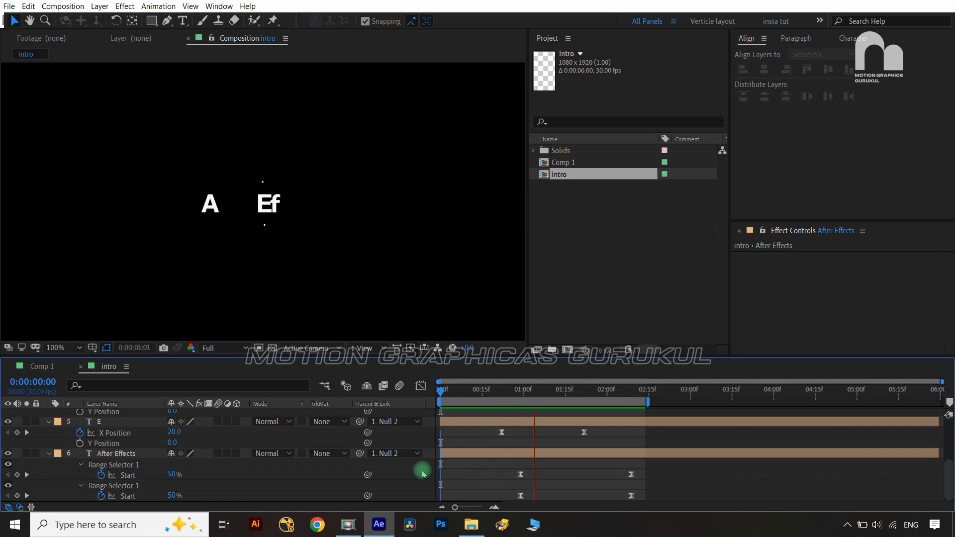
{"action": "key", "text": "space"}
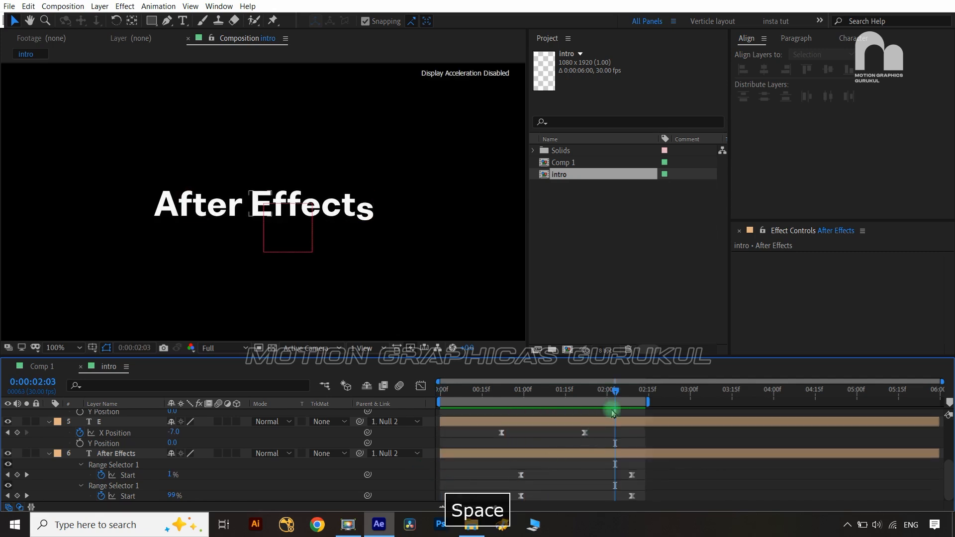
Shift the four letter-reveal keyframes earlier, to about 0:24, and preview again
{"action": "left_click_drag", "start_coordinate": [618, 390], "coordinate": [528, 400]}
{"action": "left_click_drag", "start_coordinate": [648, 465], "coordinate": [507, 478]}
{"action": "left_click", "coordinate": [423, 480]}
{"action": "key", "text": "space"}
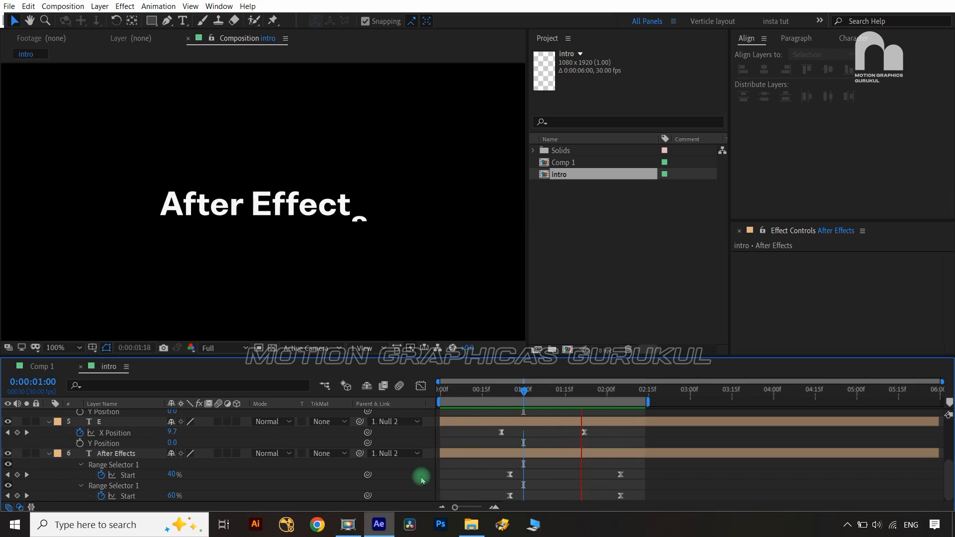
{"action": "key", "text": "space"}
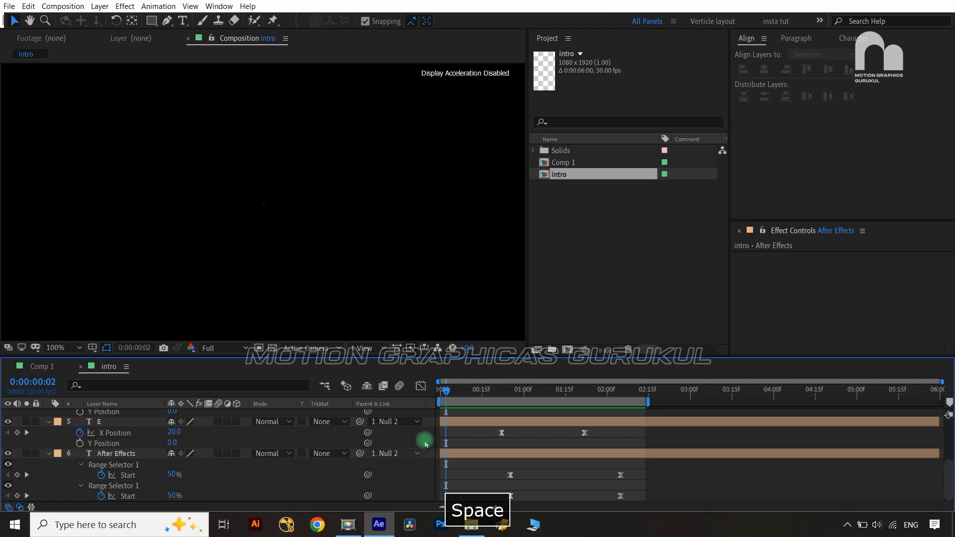
Scrub and preview the intro reveal up to 2:08, then play Comp 1's title animation
{"action": "left_click", "coordinate": [446, 394]}
{"action": "left_click_drag", "start_coordinate": [446, 393], "coordinate": [628, 423]}
{"action": "left_click", "coordinate": [130, 454]}
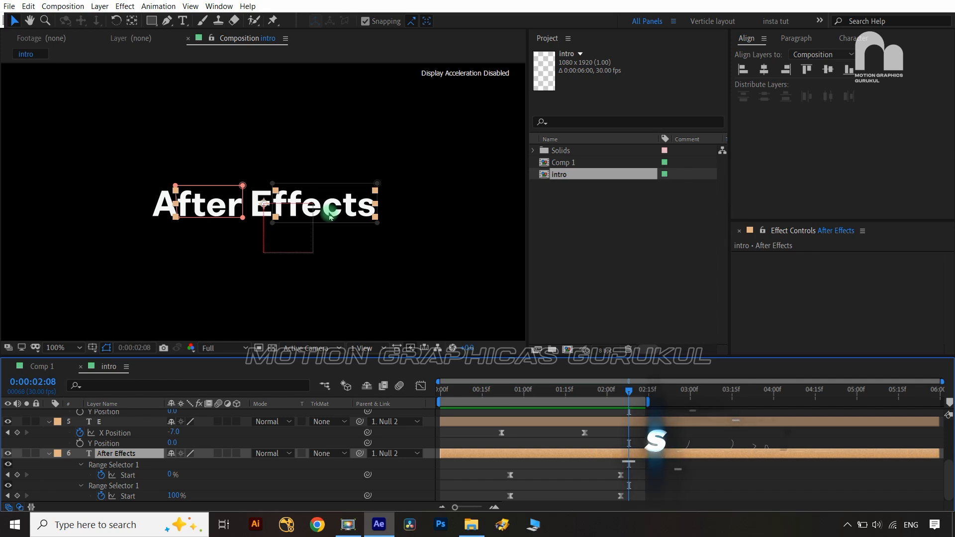
{"action": "key", "text": "space"}
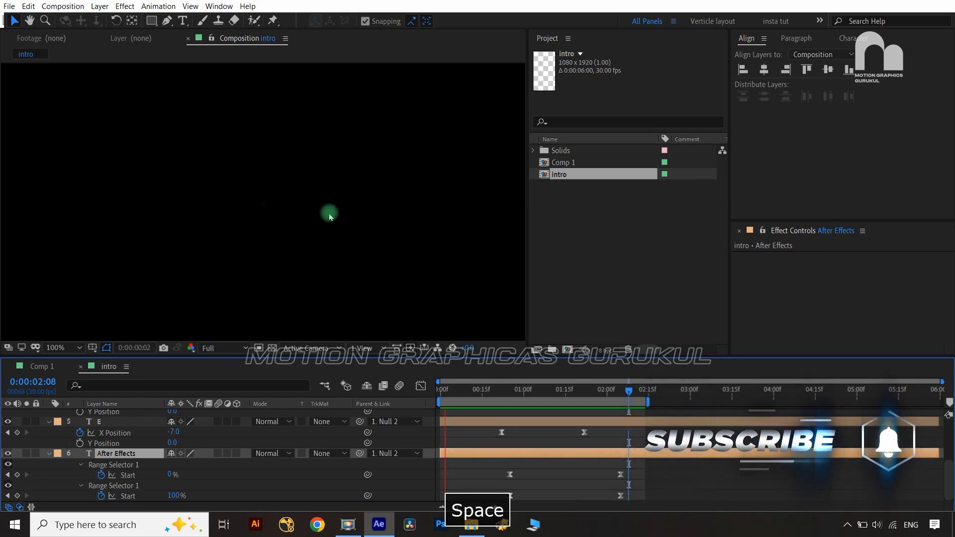
{"action": "key", "text": "space"}
{"action": "left_click", "coordinate": [47, 368]}
{"action": "key", "text": "space"}
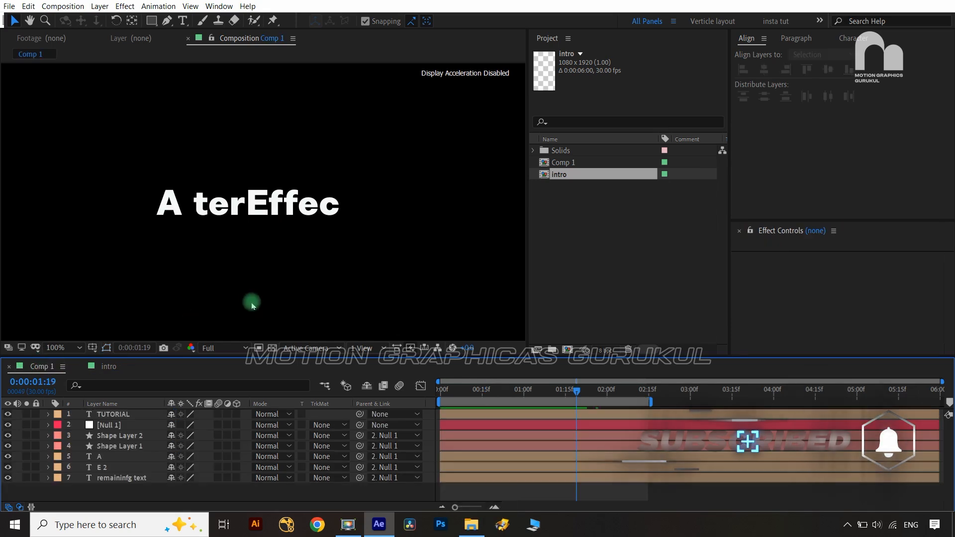